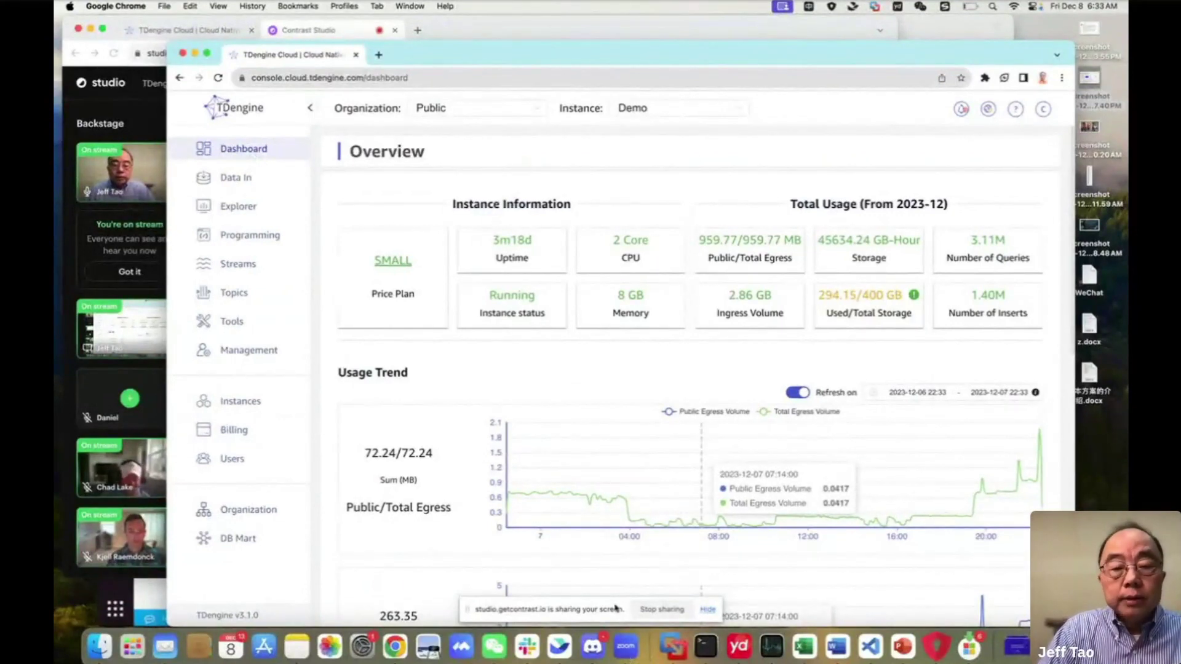
Bring Contrast Studio forward and stop sharing the screen so the presenter's camera shows
click(70, 389)
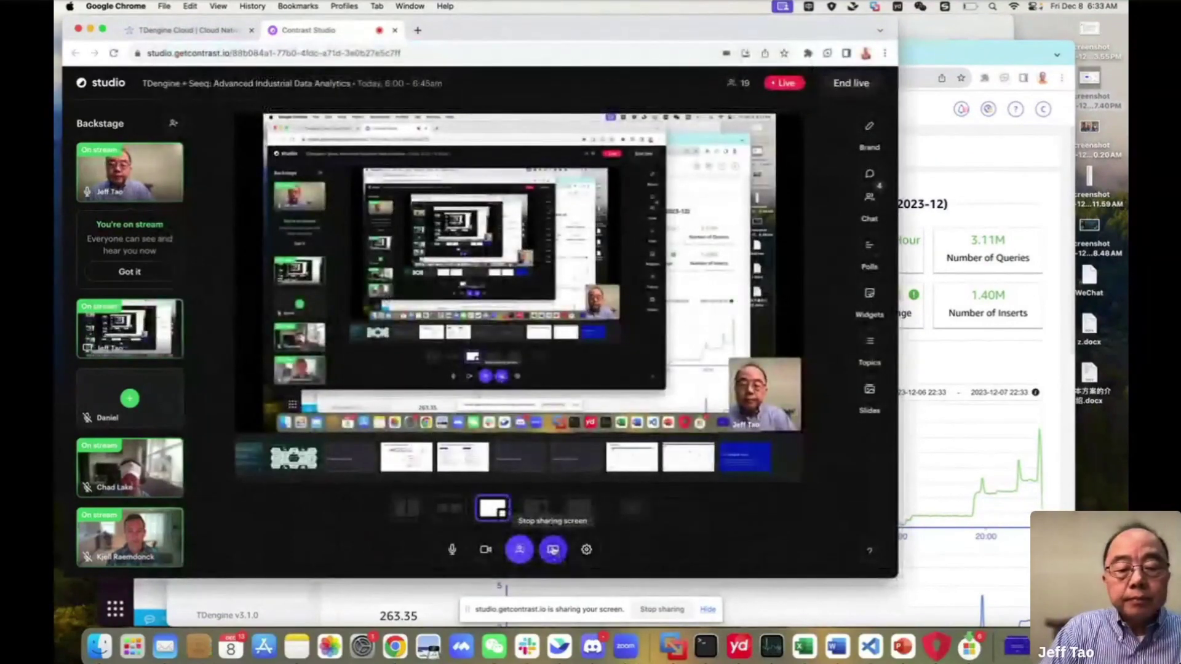
click(553, 550)
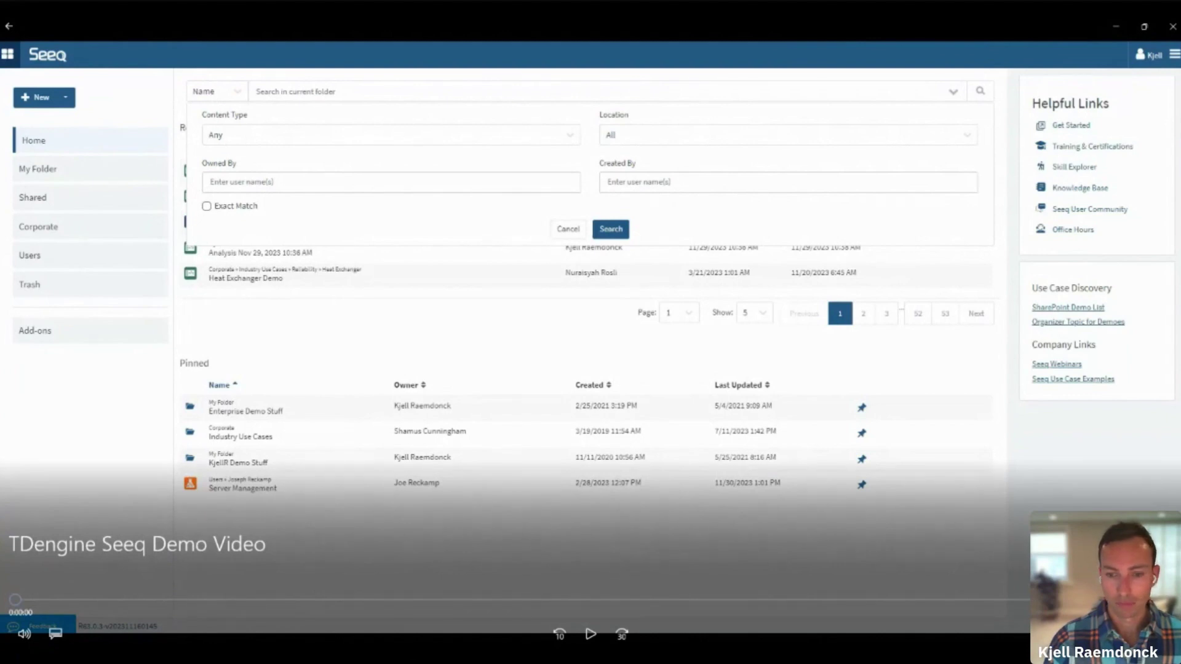
Play the Seeq demo video, highlight the SQL: TDEngine datasource, and create a new Workbench Analysis
click(590, 633)
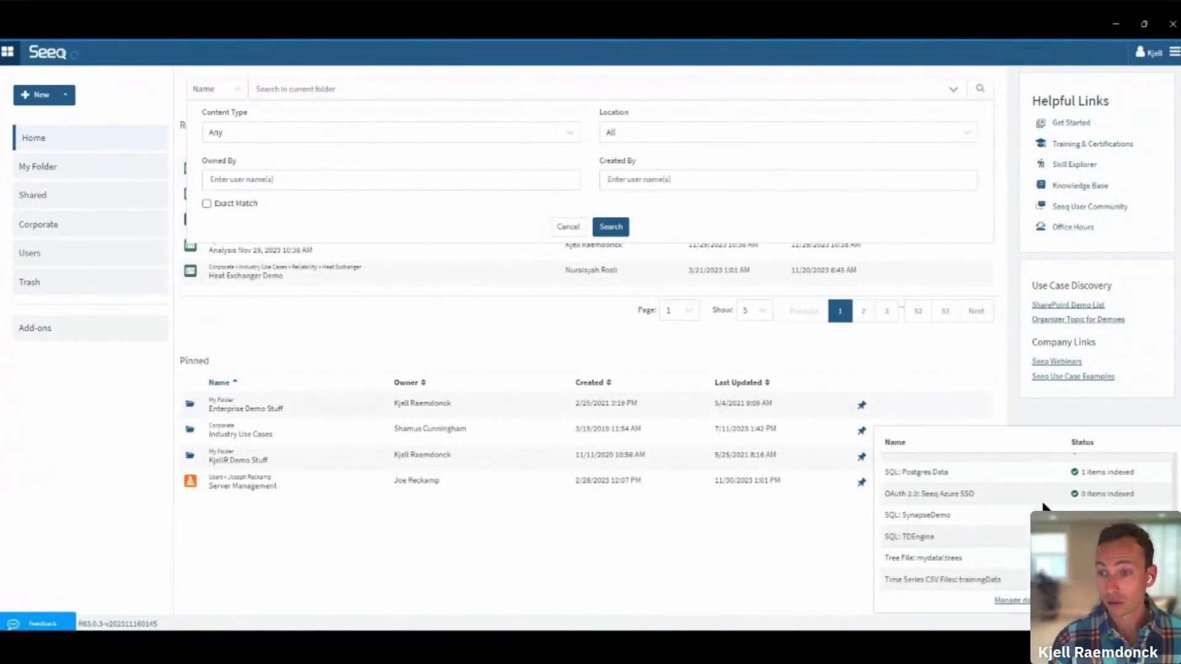
drag(973, 539, 883, 537)
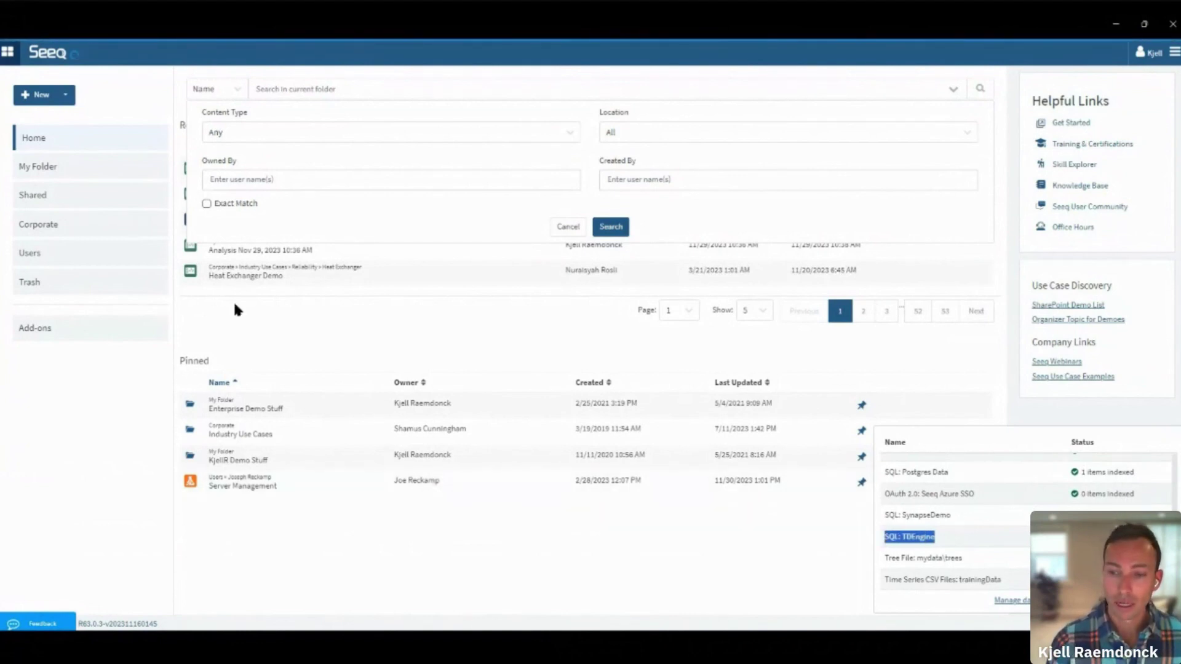
click(51, 98)
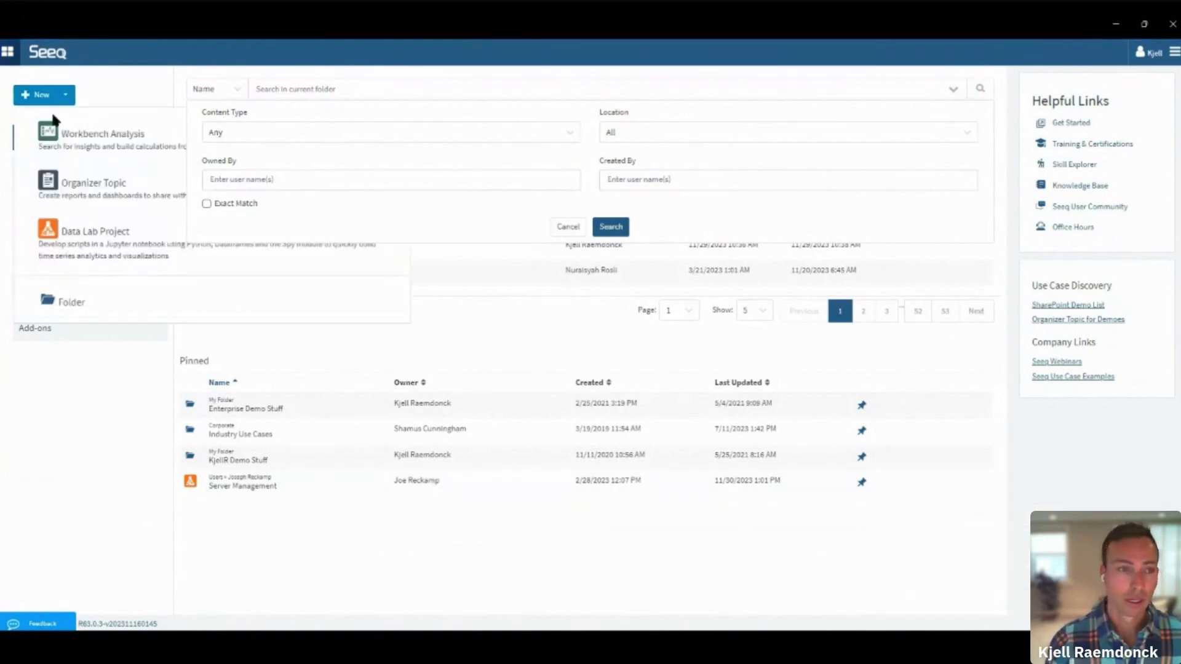
click(92, 133)
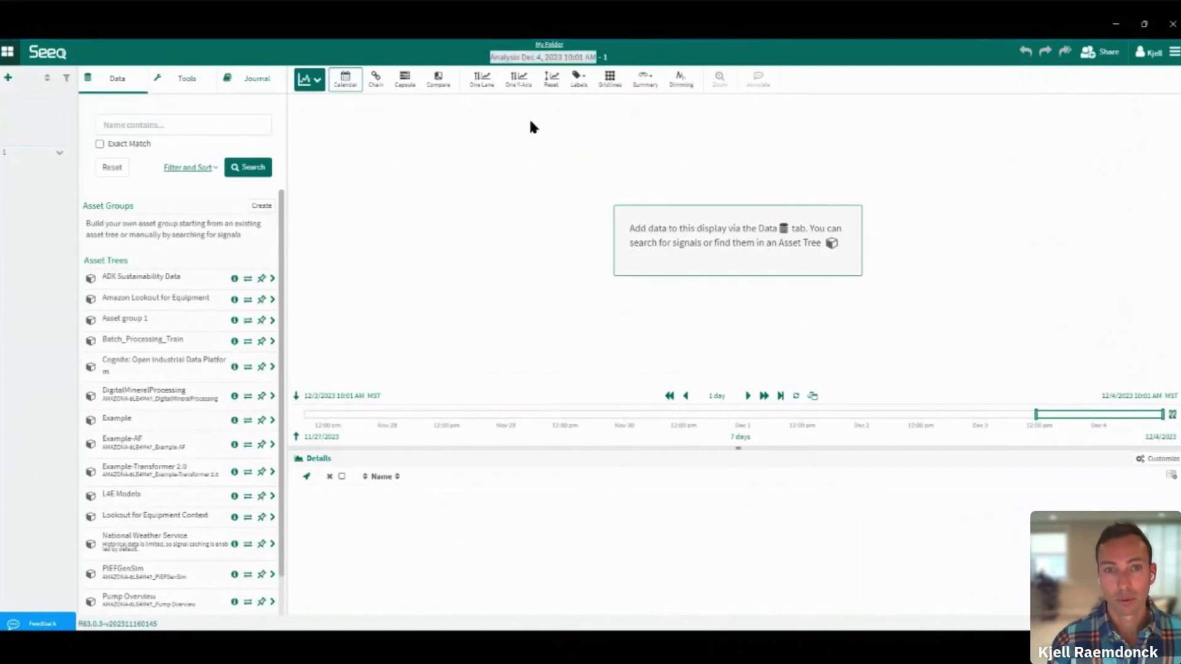
Name the analysis 'TDengine Demo' and its worksheet 'Simple Demo'
text(TDengine Demo)
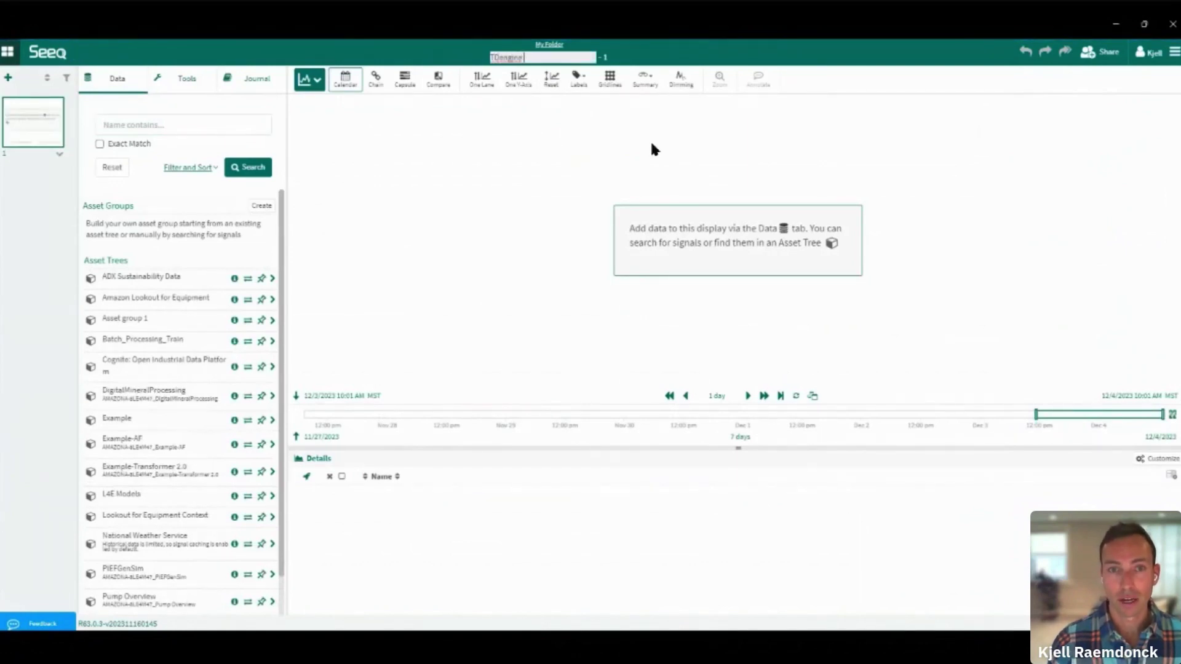
click(23, 153)
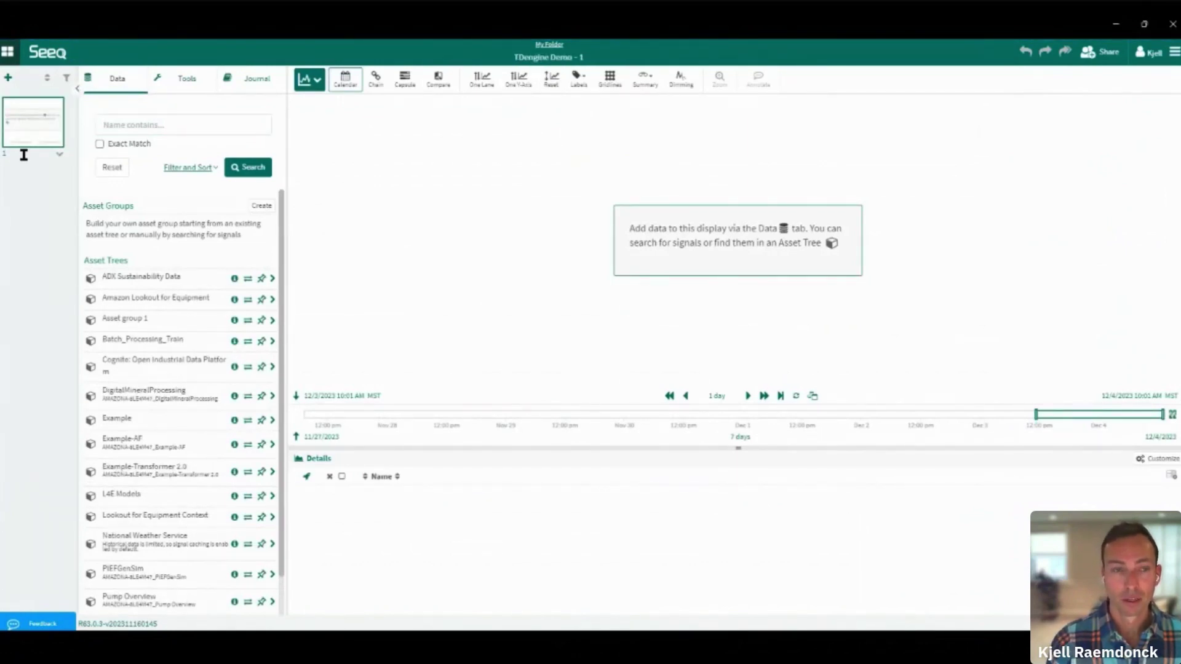
text(Simple Demo)
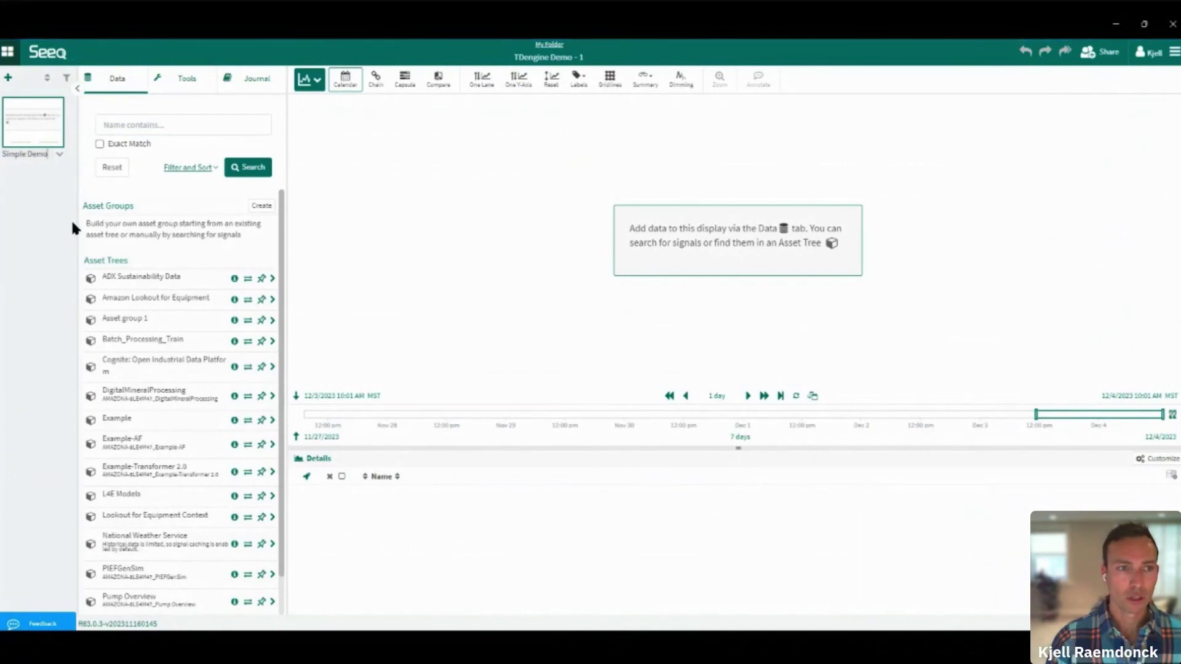
key(Return)
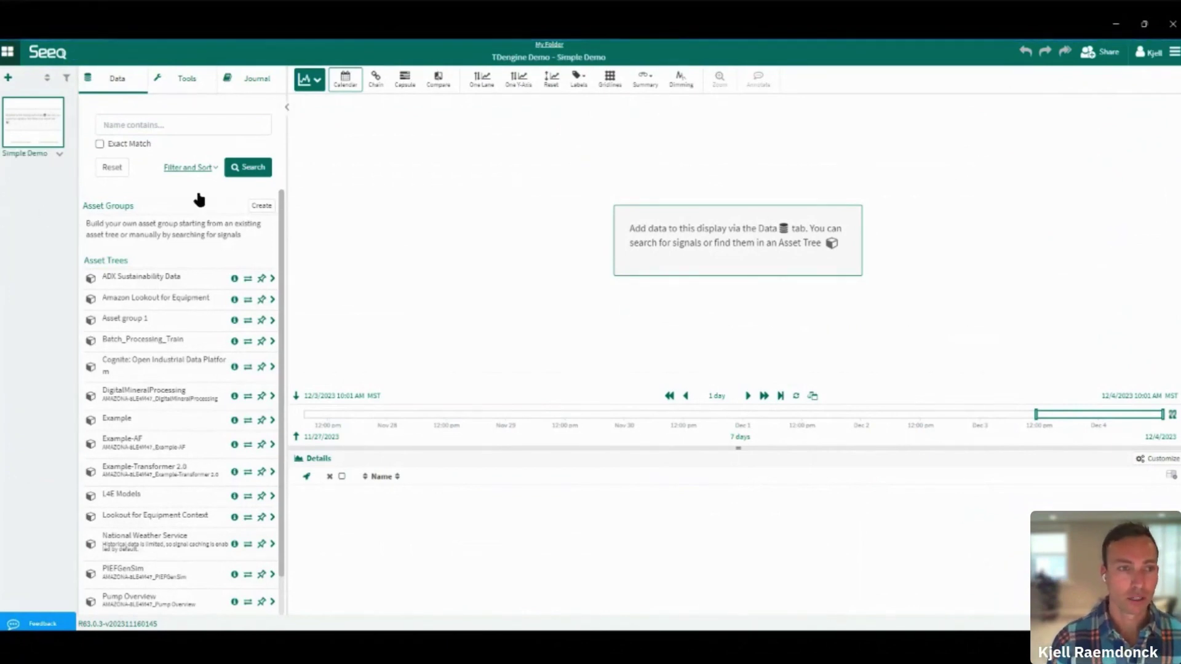
Limit the data search to the TDEngine datasource and search for '*mg_*' signals
click(148, 121)
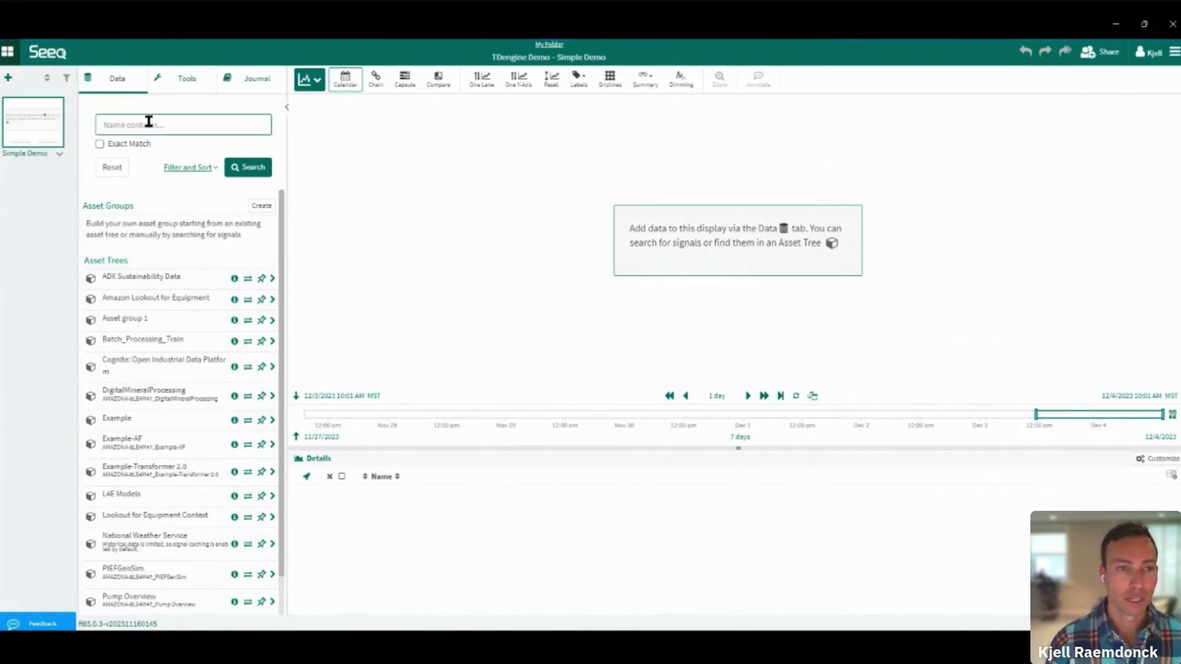
click(195, 168)
click(174, 225)
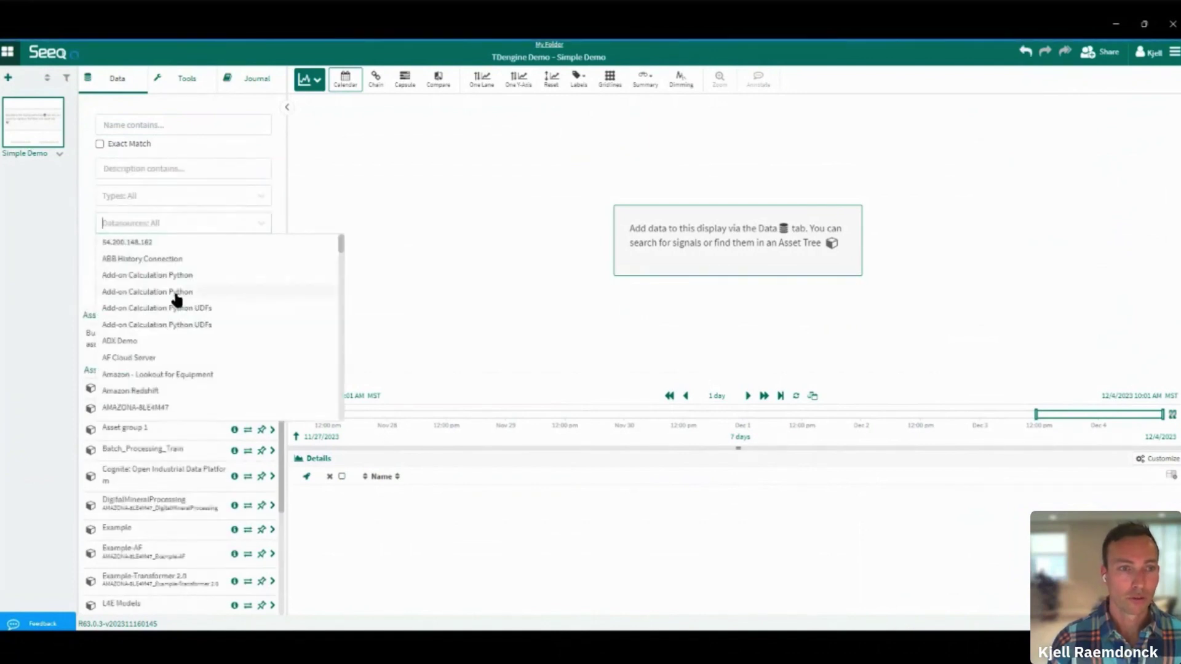
scroll(177, 300, down, 1)
scroll(177, 301, down, 10)
click(133, 331)
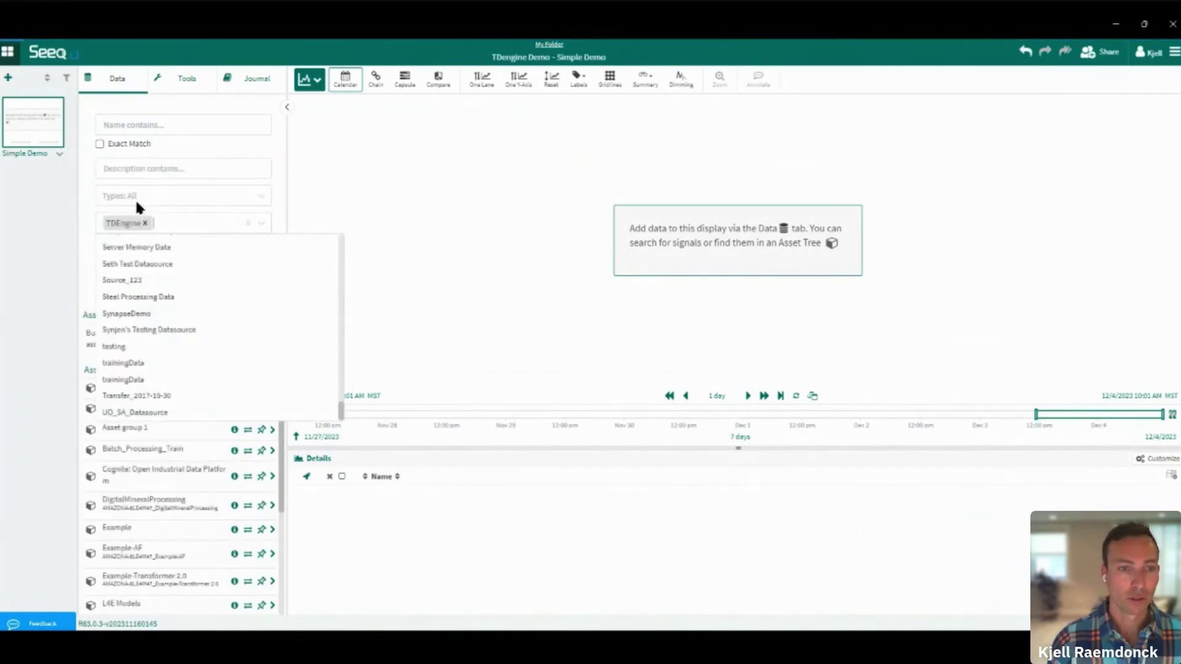
click(136, 127)
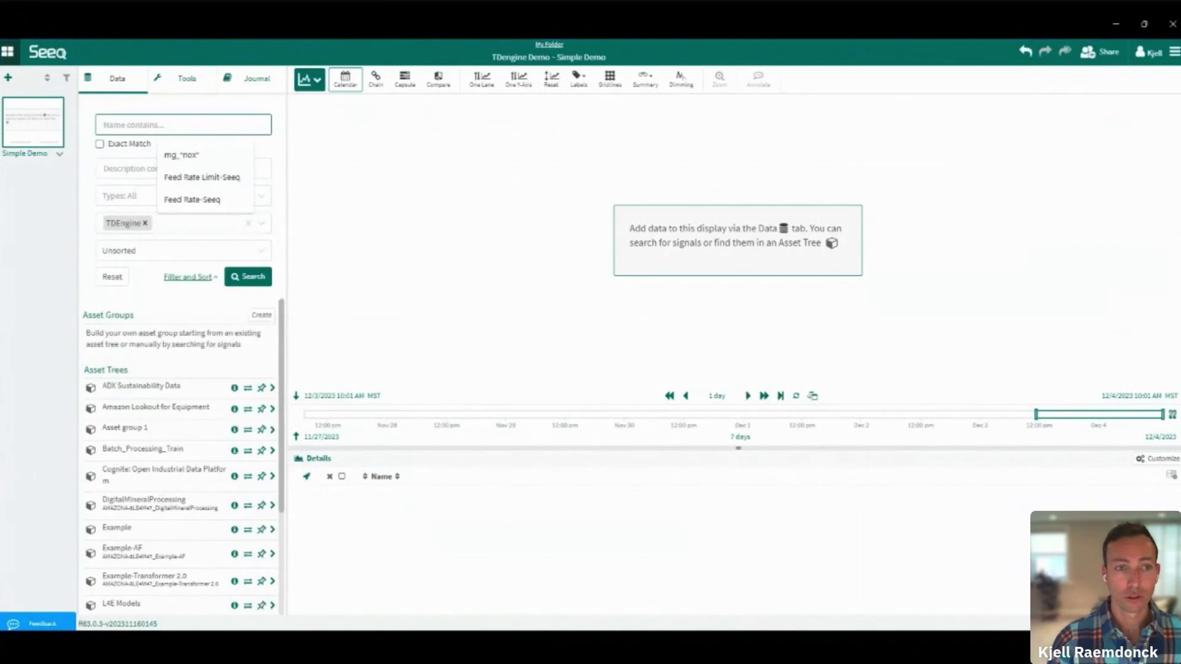
text(*mg_*)
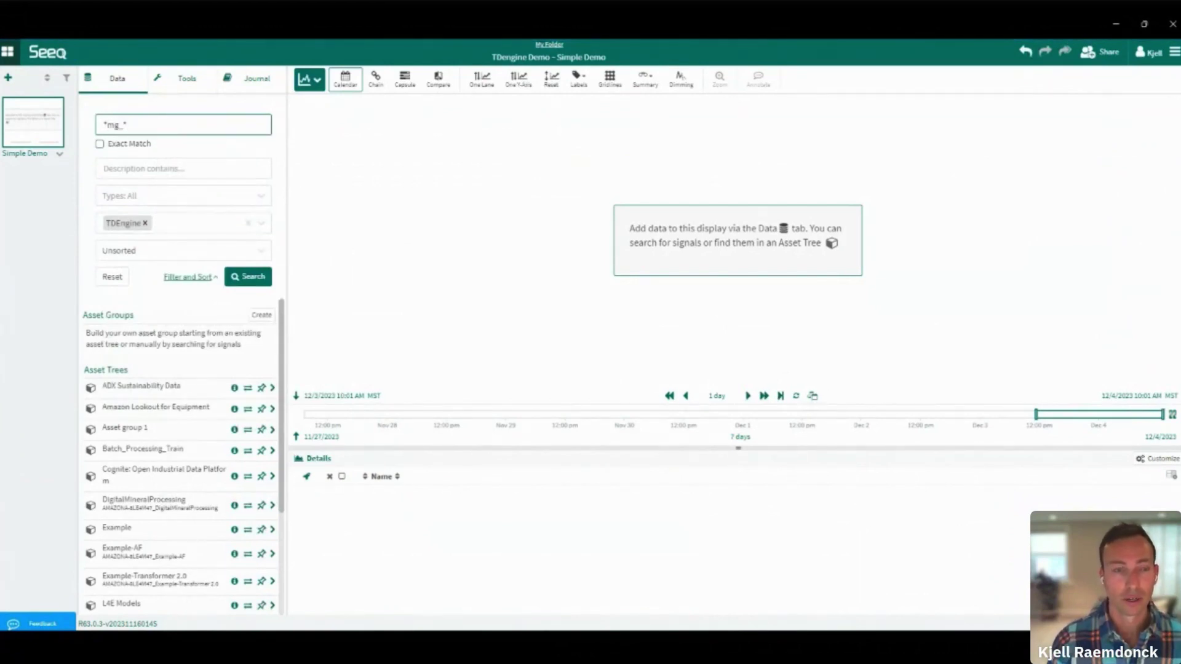
key(Return)
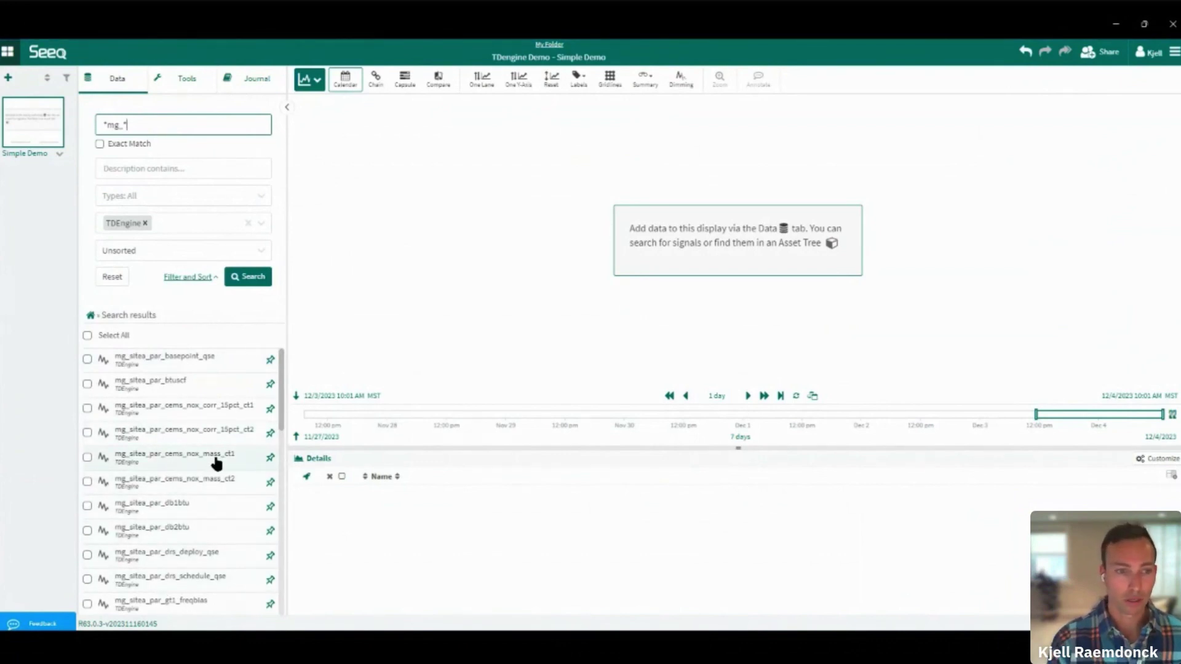
Trend mg_sitea_par_cems_nox_mass_ct2 and mg_sitea_par_db2btu, zoom to about Nov 24–26, and open the Journal
click(183, 487)
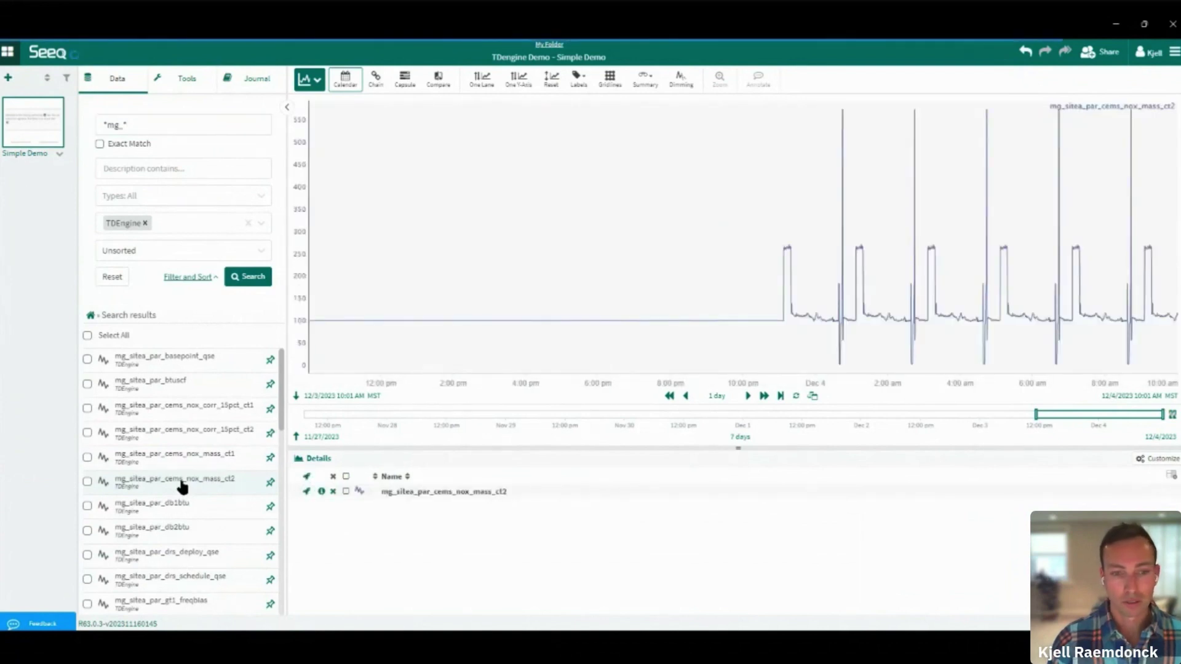
click(150, 124)
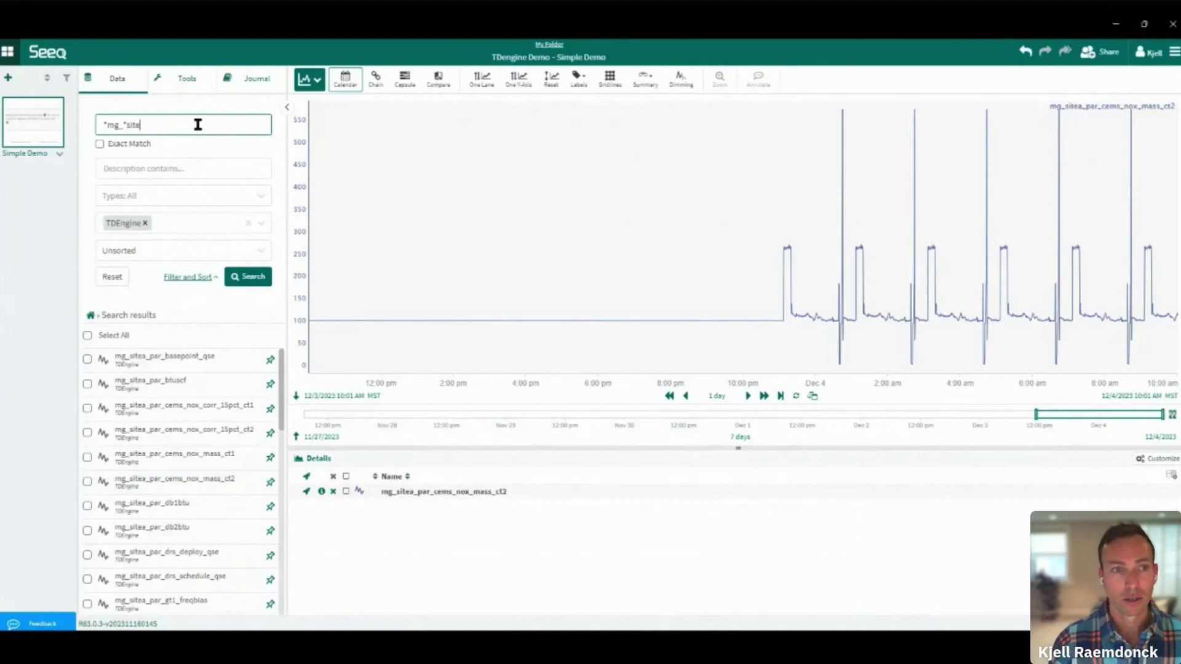
text(sitea*btu*)
key(Return)
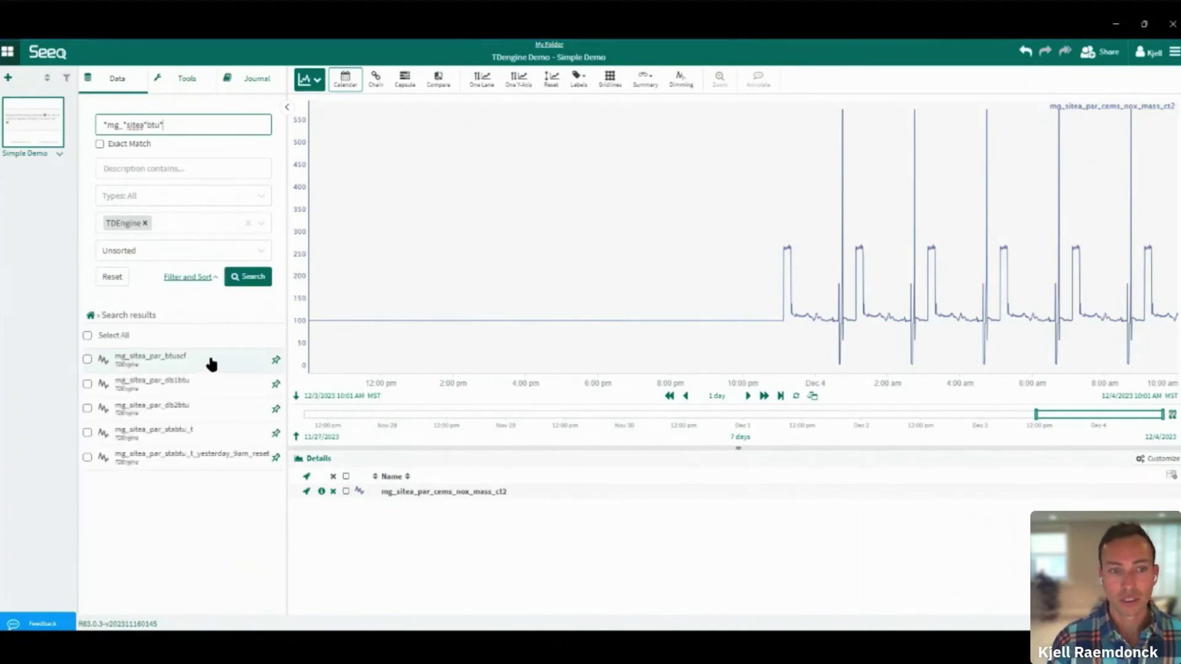
click(211, 410)
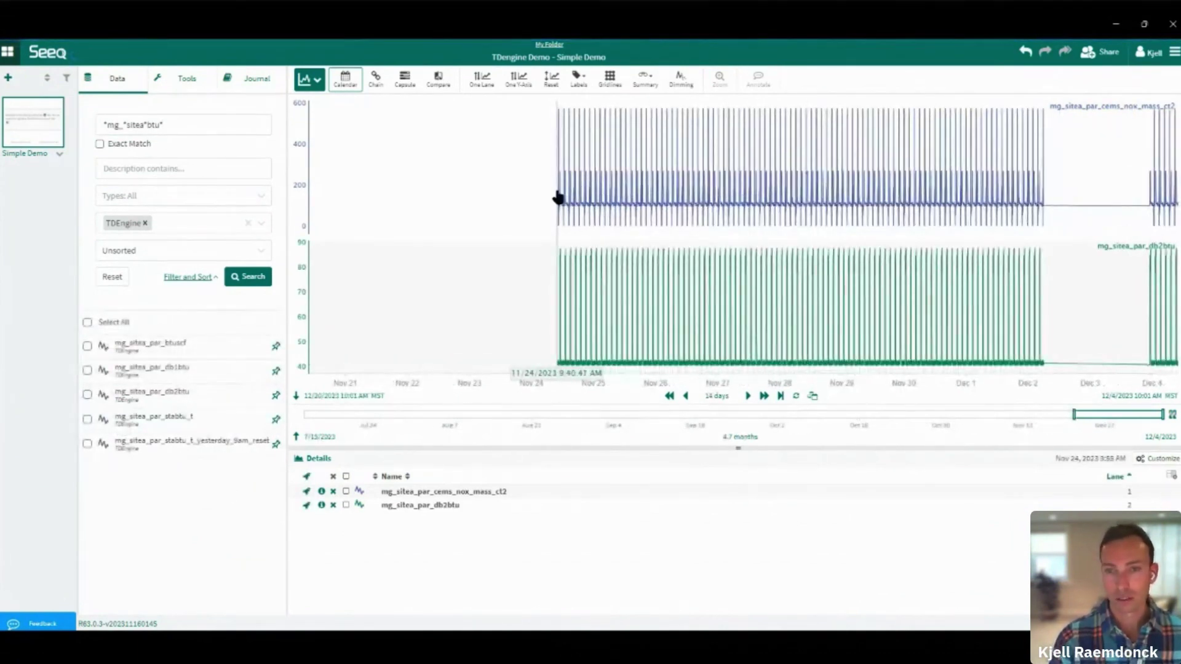
drag(558, 196, 672, 195)
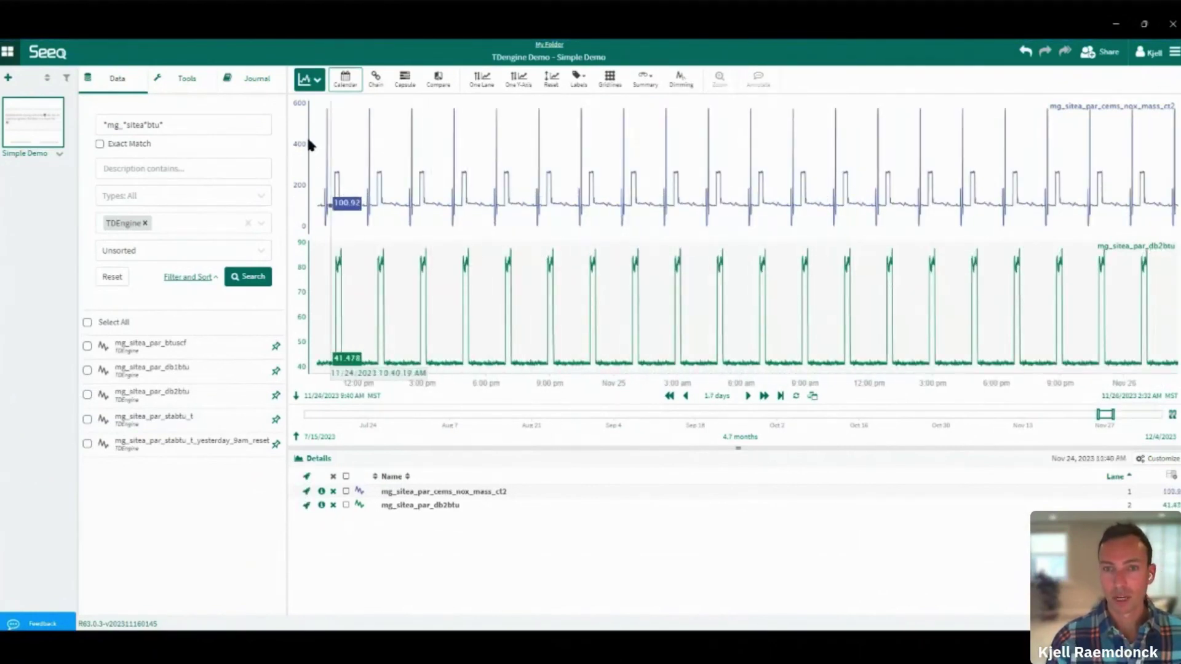
click(268, 87)
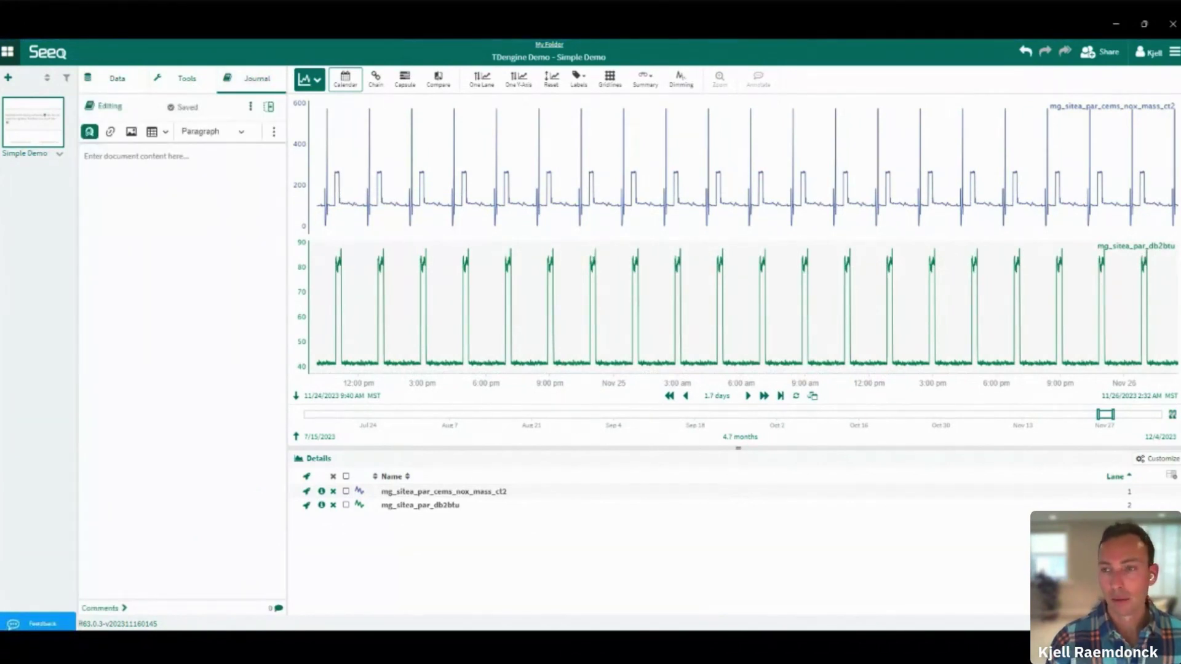
Paste the five-step NOx notes into the journal and link step 2 'Review raw data' to the worksheet
text(Here I will demo a very simple use case of calculating the total NOx emissions per day from a process unit. (NOTE this is example data...) Steps: 1. Search for data from TDengine data source mg_sitea_par_cems_nox_mass_ct2 mg_sitea_par_db2btu 2. Review raw data 3. Identify periods of interest - in this case, I only care when my unit is on, noted as > 50 on the btu signal 4. Create cleansed signal - I only care about NOx data while my unit is running 4. Aggregate over each 24h period to get daily total Limits = 625 HiHi, 400 Hi 5. Show data in a table)
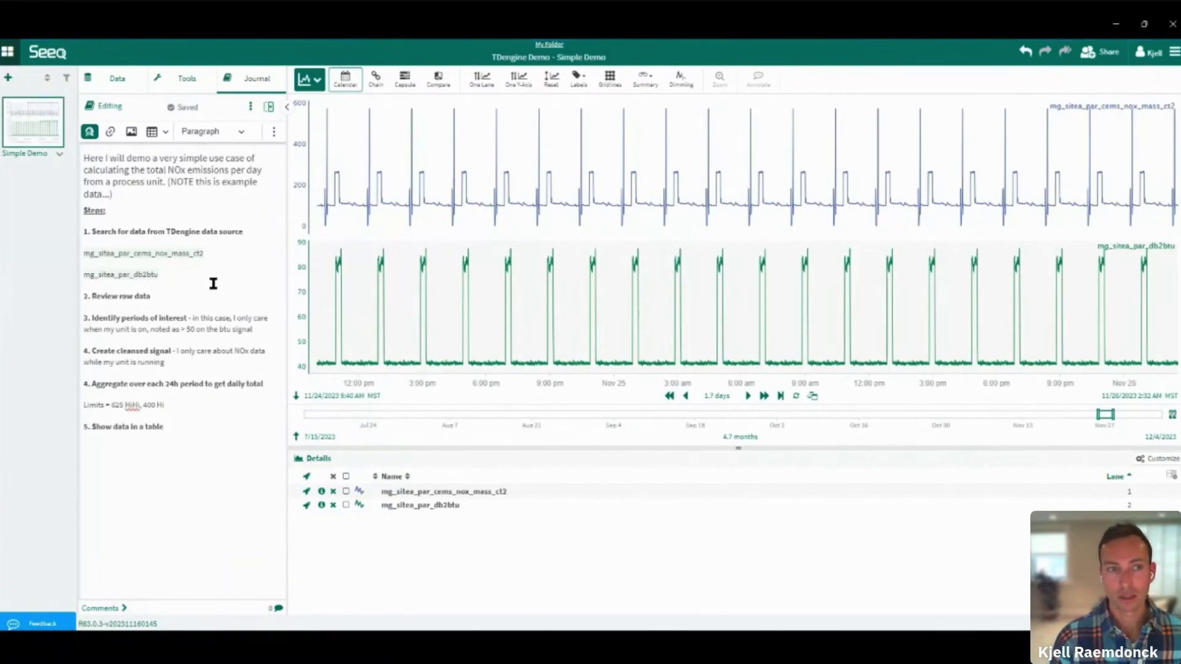
click(161, 298)
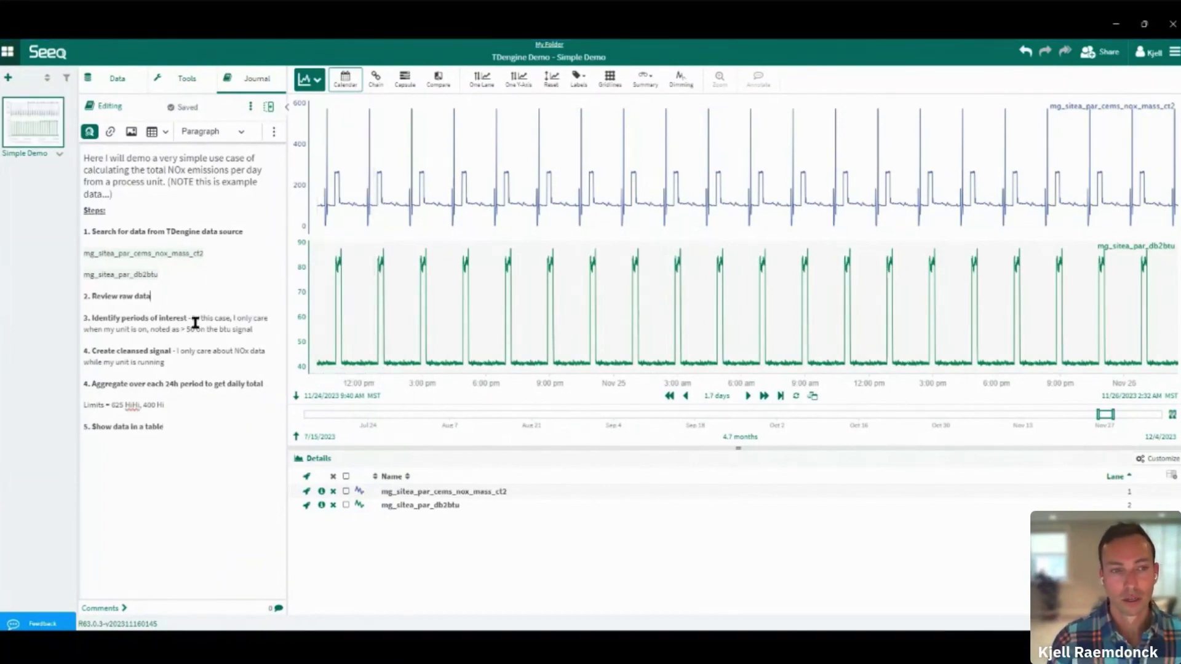
key(ctrl+shift+Left)
key(ctrl+shift+Left)
key(ctrl+shift+Left)
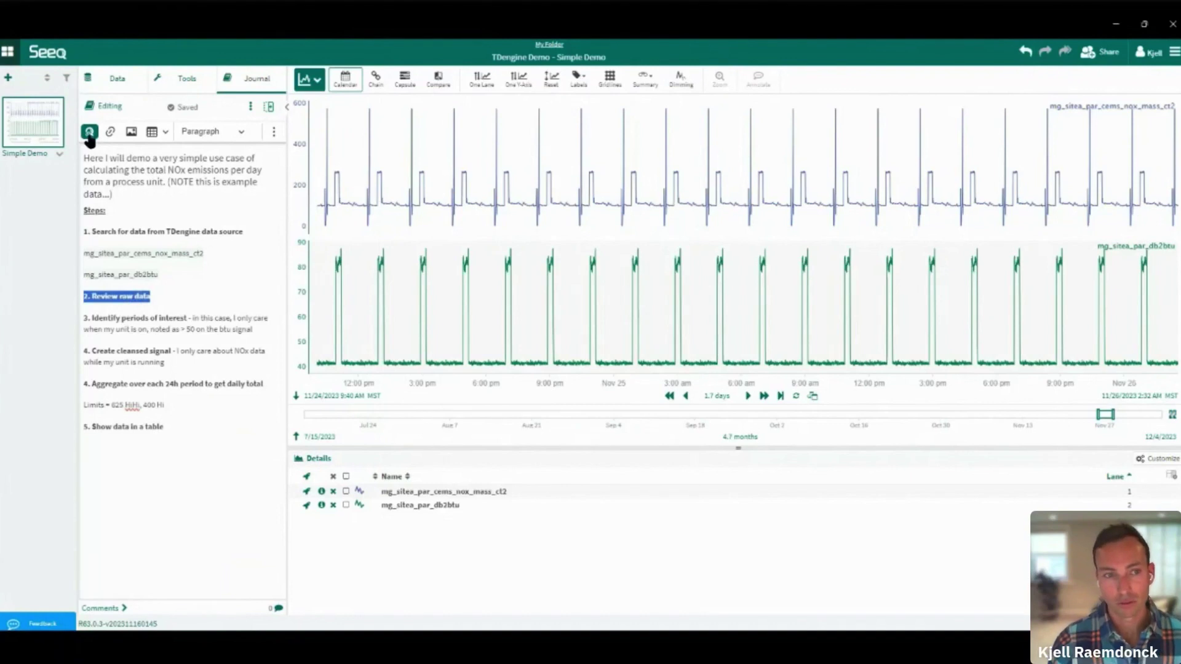
click(89, 131)
click(146, 162)
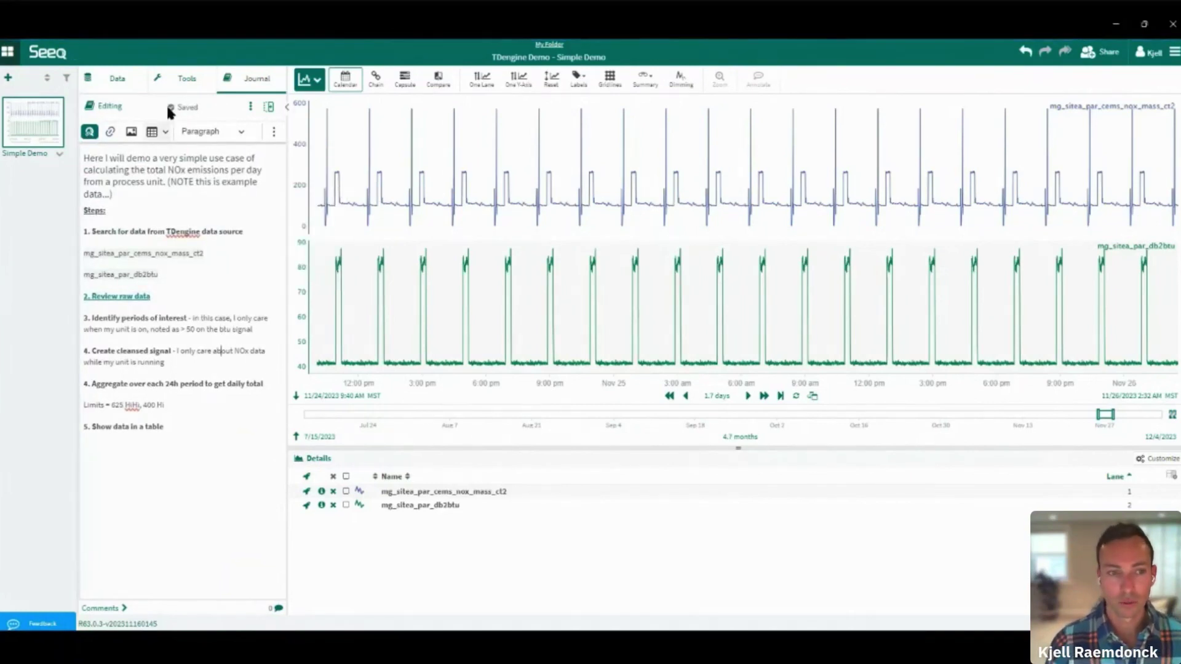
click(175, 78)
Create a Value Search condition 'Unit is On' where mg_sitea_par_db2btu is greater than 50
click(158, 161)
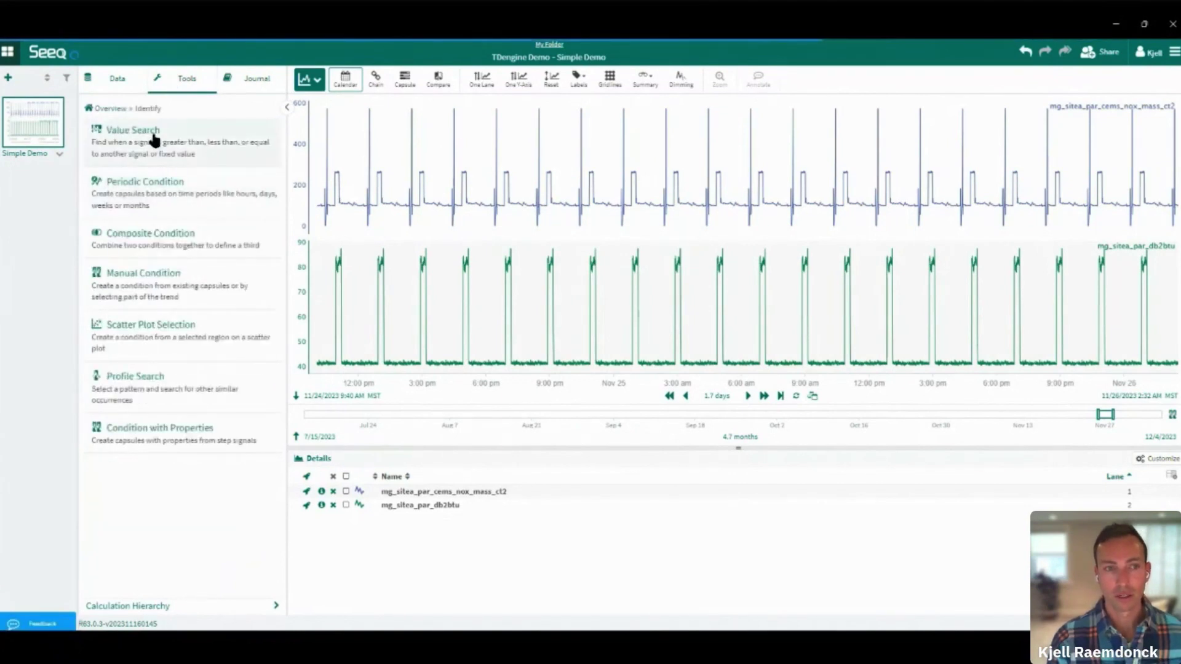
click(150, 139)
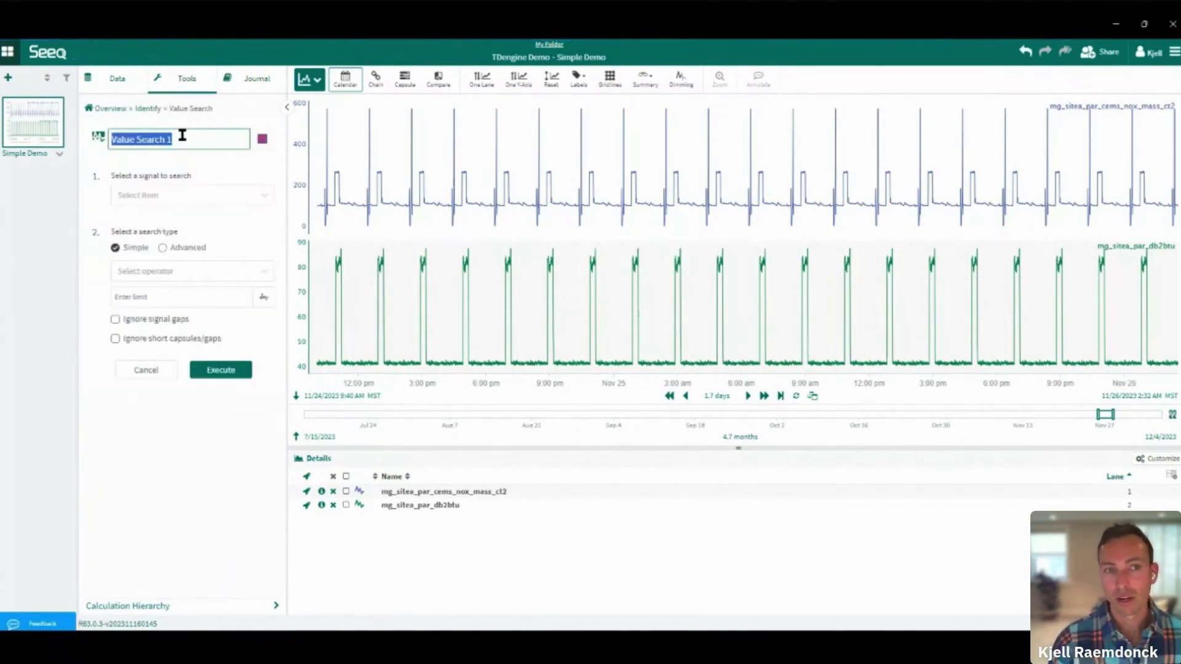
text(Unit is On)
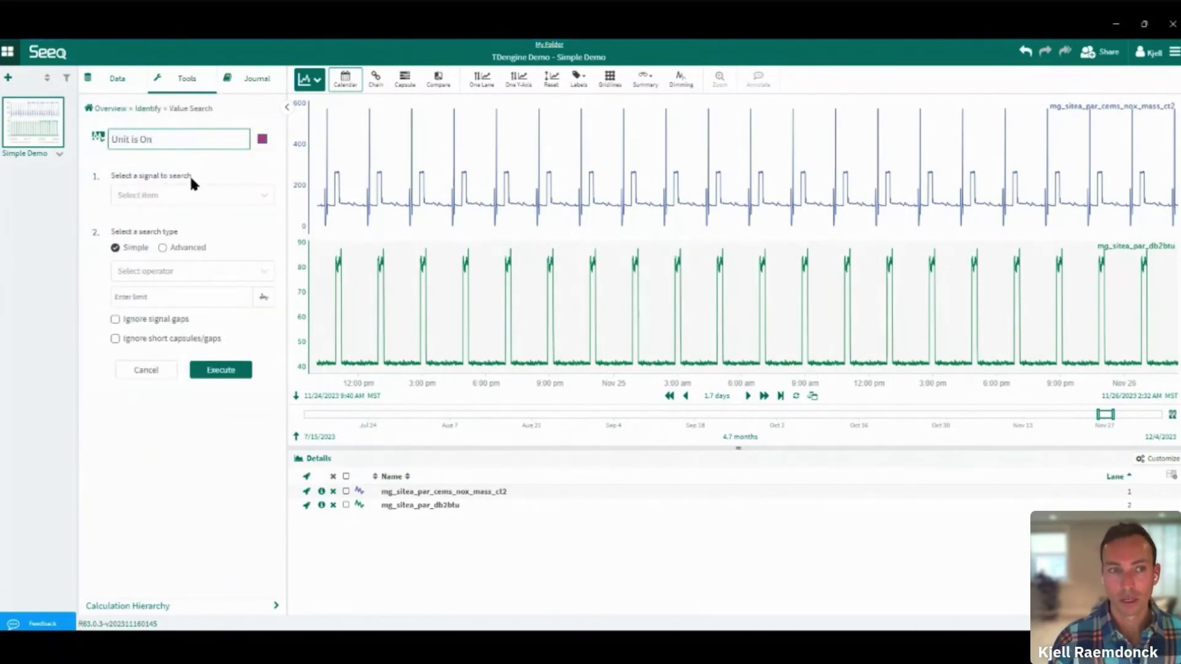
click(188, 195)
click(225, 261)
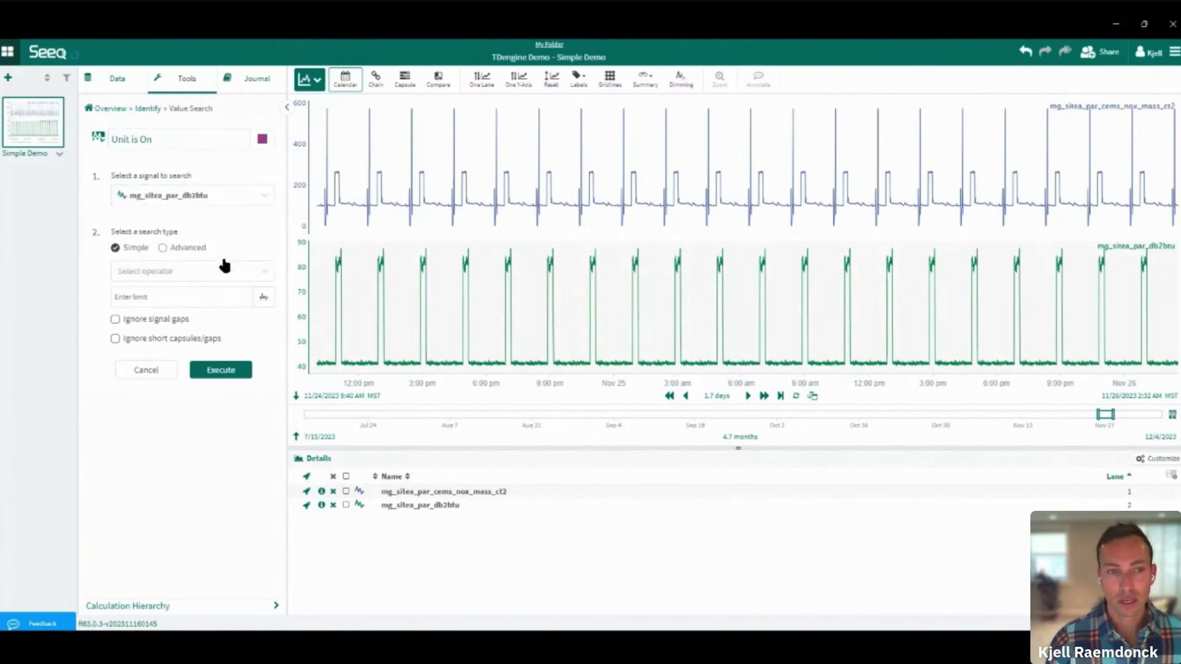
click(166, 271)
click(166, 323)
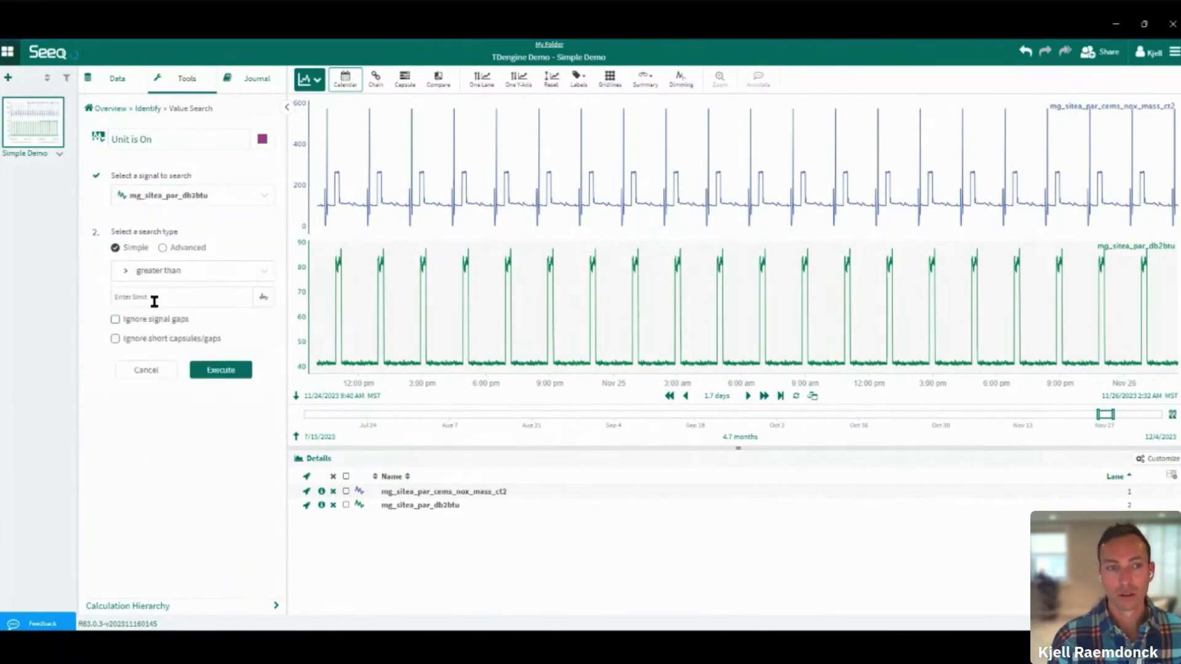
click(155, 301)
text(50)
click(228, 369)
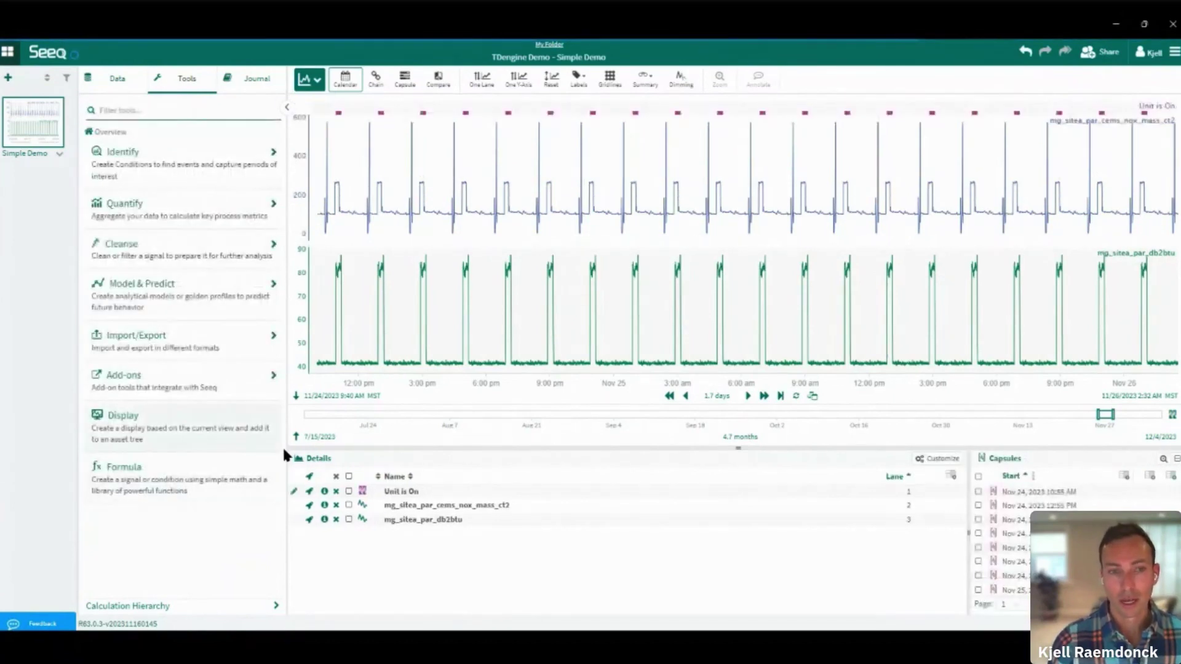
Preview the chart in Chain and Capsule views, then return to Calendar view
click(377, 90)
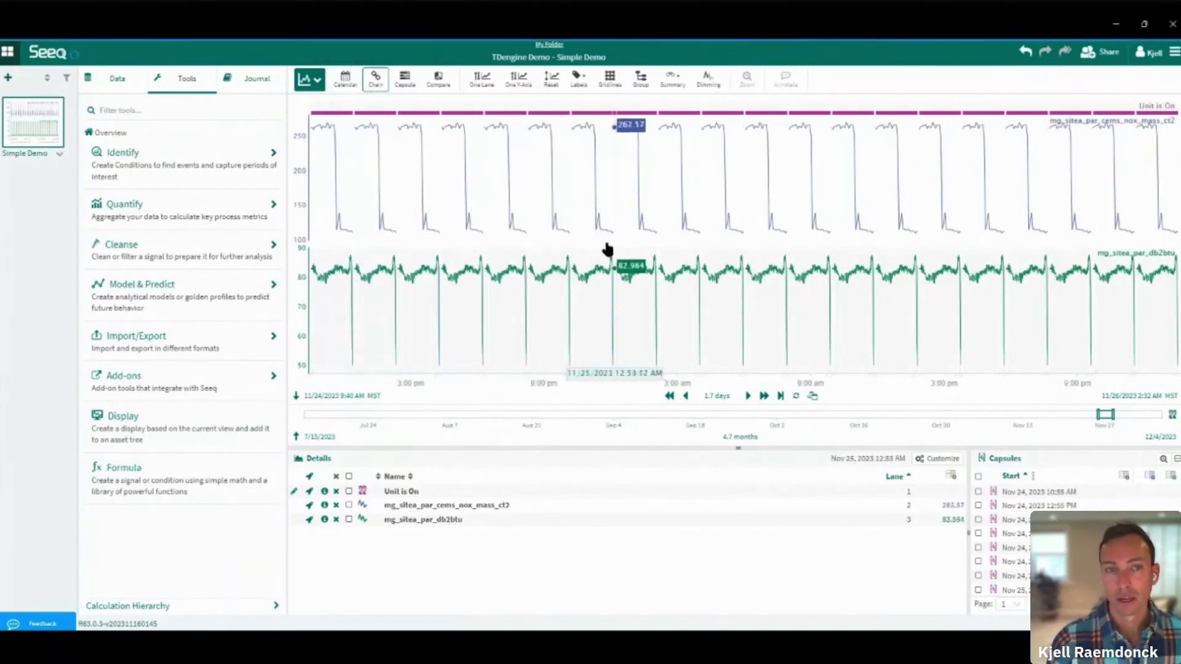
click(404, 82)
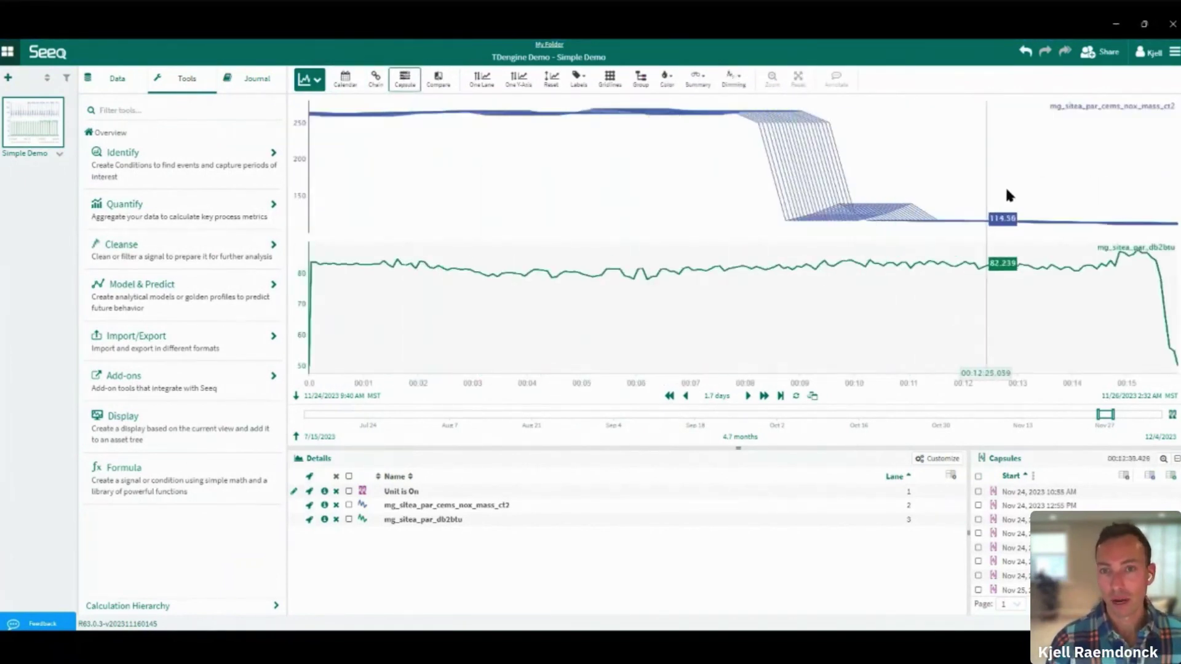
click(356, 88)
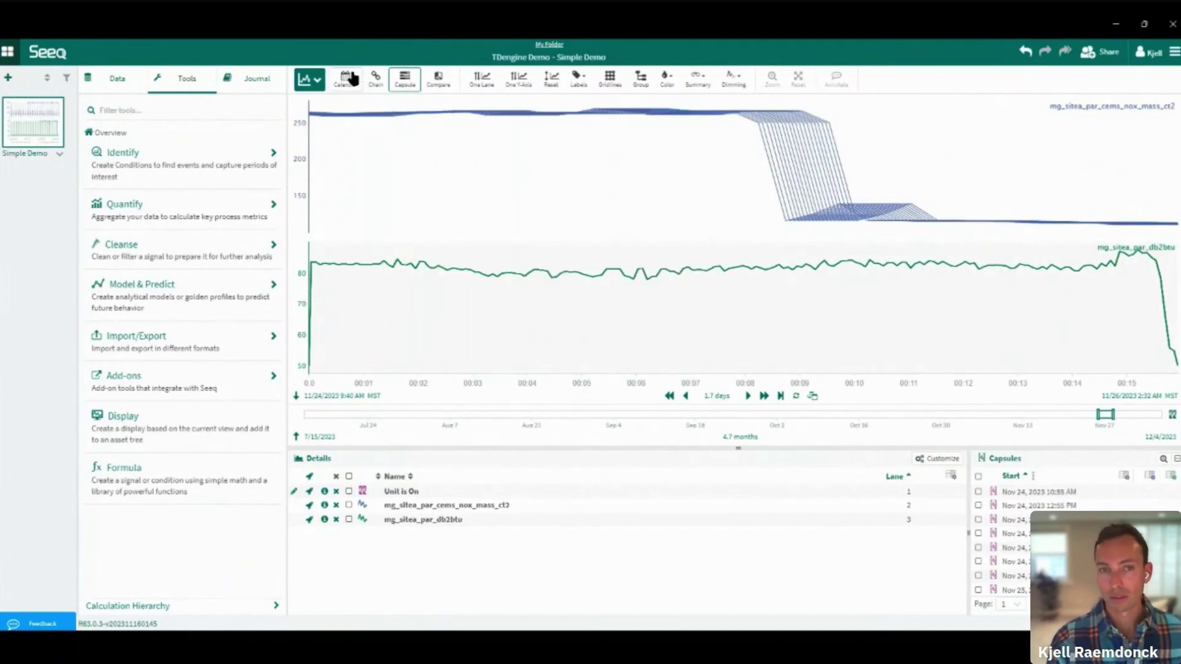
Link journal step 3 'Identify periods of interest' to the current worksheet view
click(249, 81)
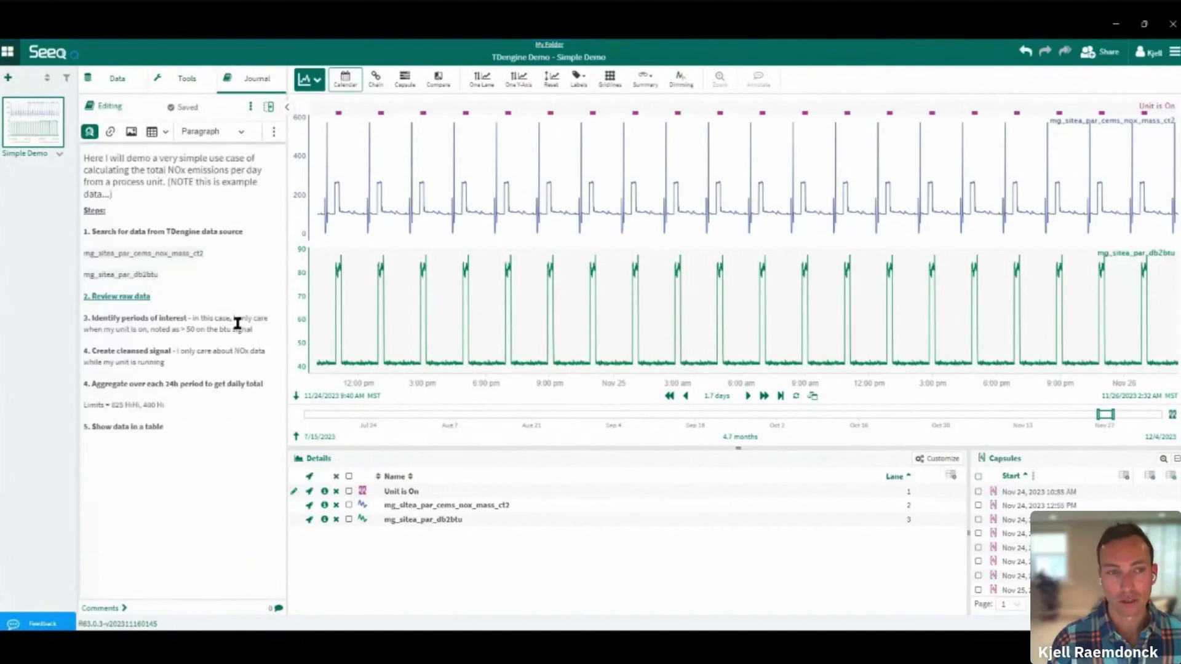
drag(83, 318, 187, 318)
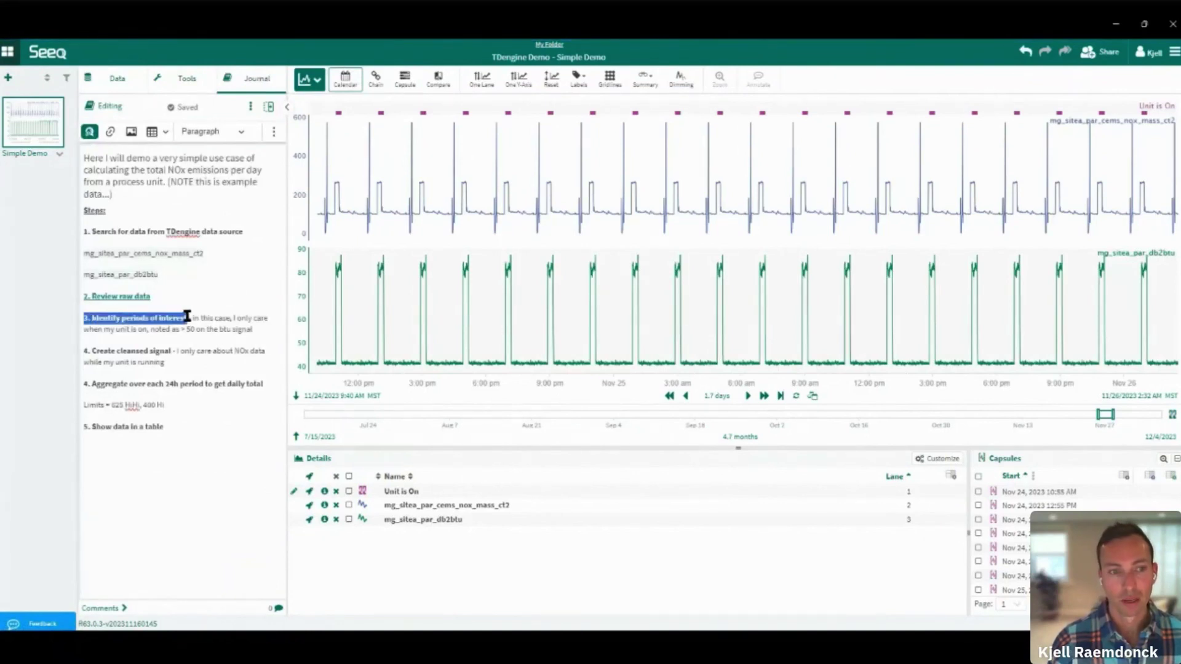
click(90, 133)
click(135, 165)
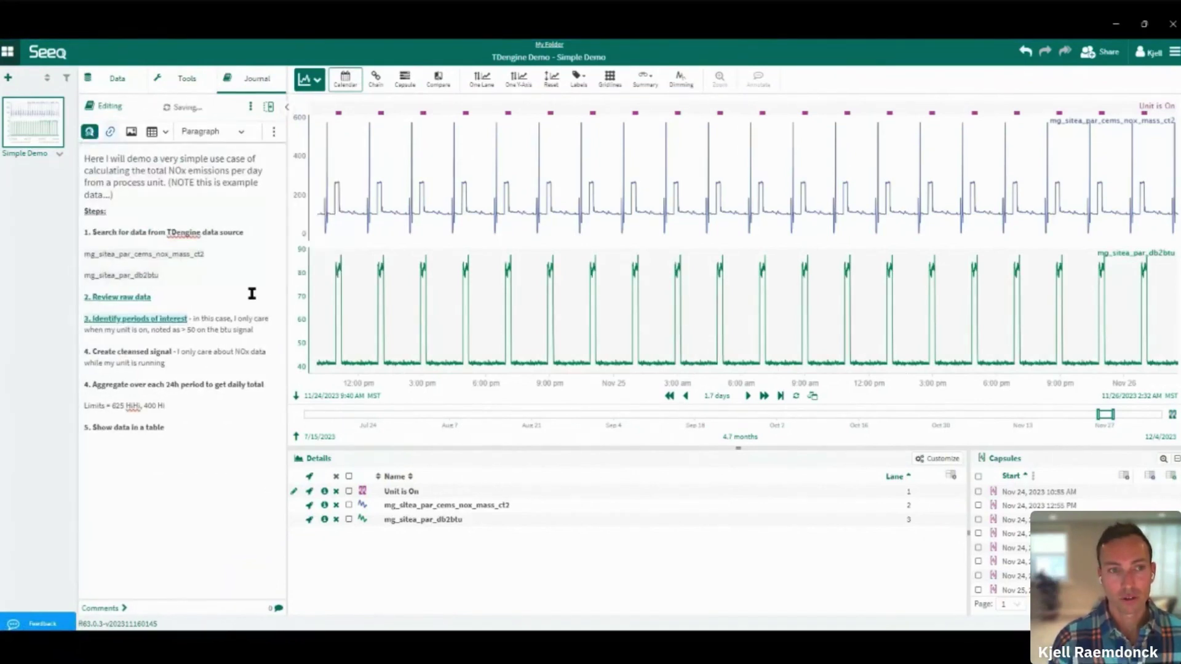
Test the step 2 and step 3 journal links by loading their saved views
click(128, 297)
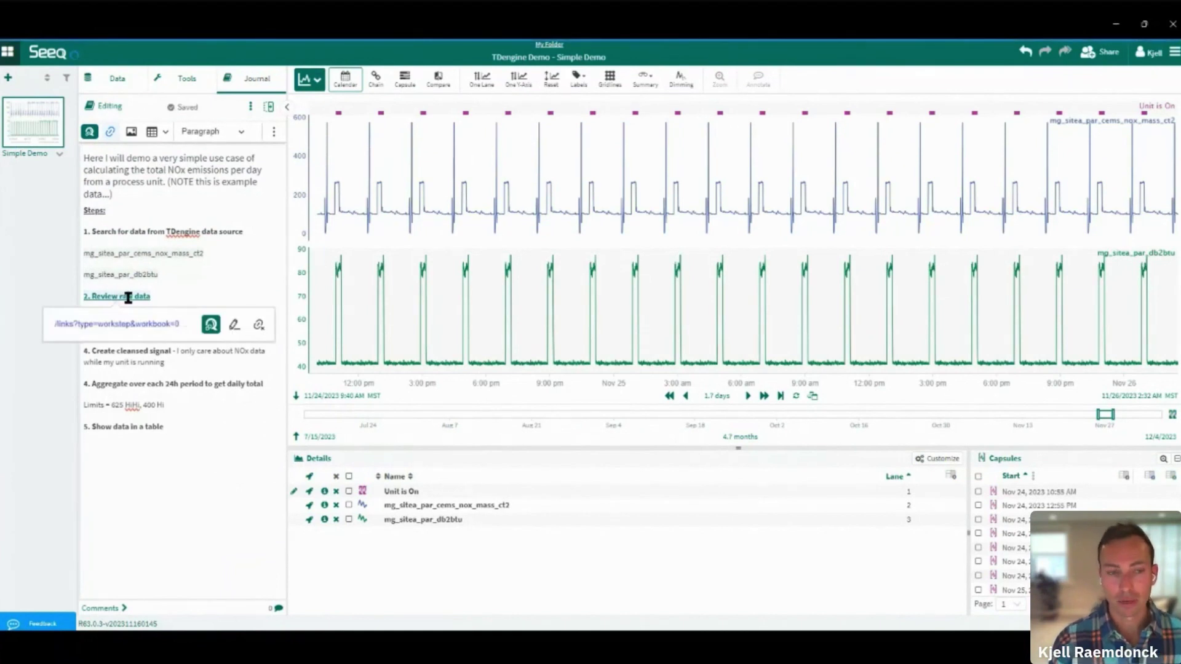
click(156, 532)
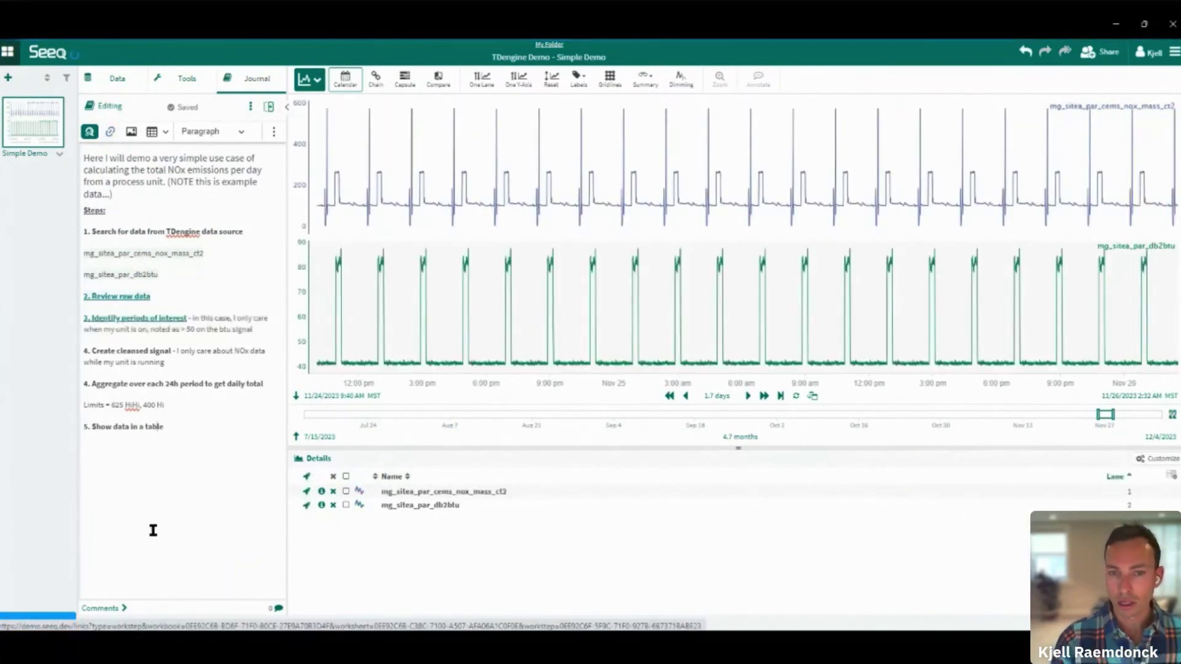
click(135, 317)
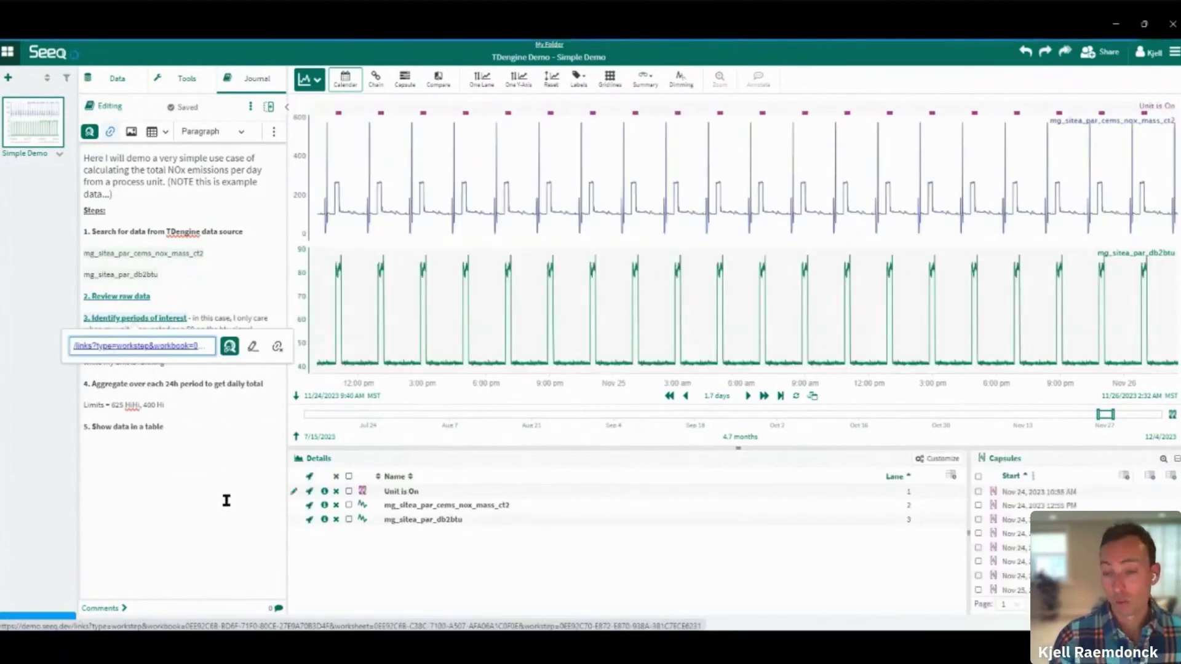
click(215, 490)
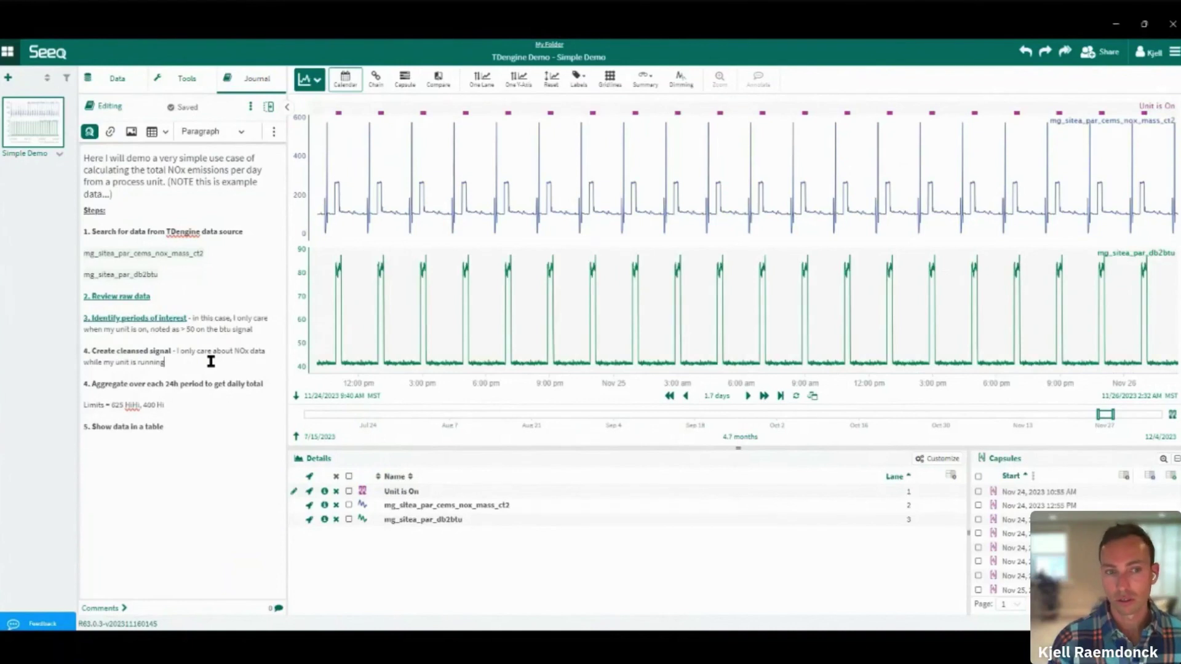
click(173, 79)
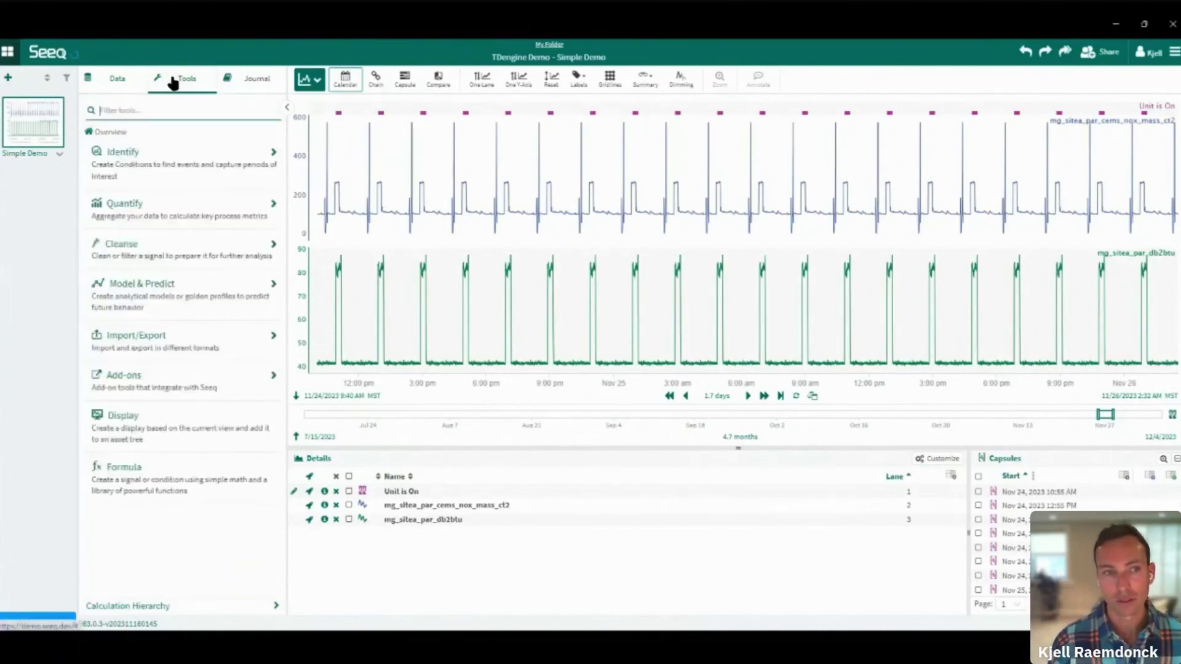
Create formula signal 'Cleansed NOx' as $mspc.within($uio).setUnits('lb/h')
click(164, 479)
click(202, 142)
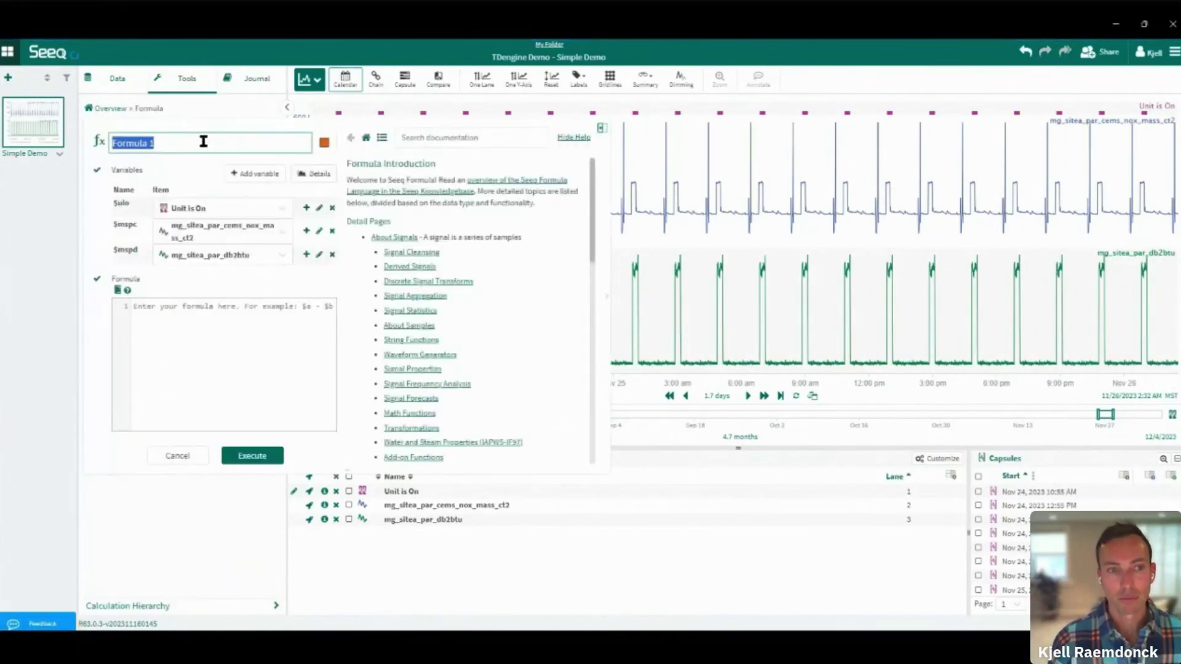
text(Cleansed NOx)
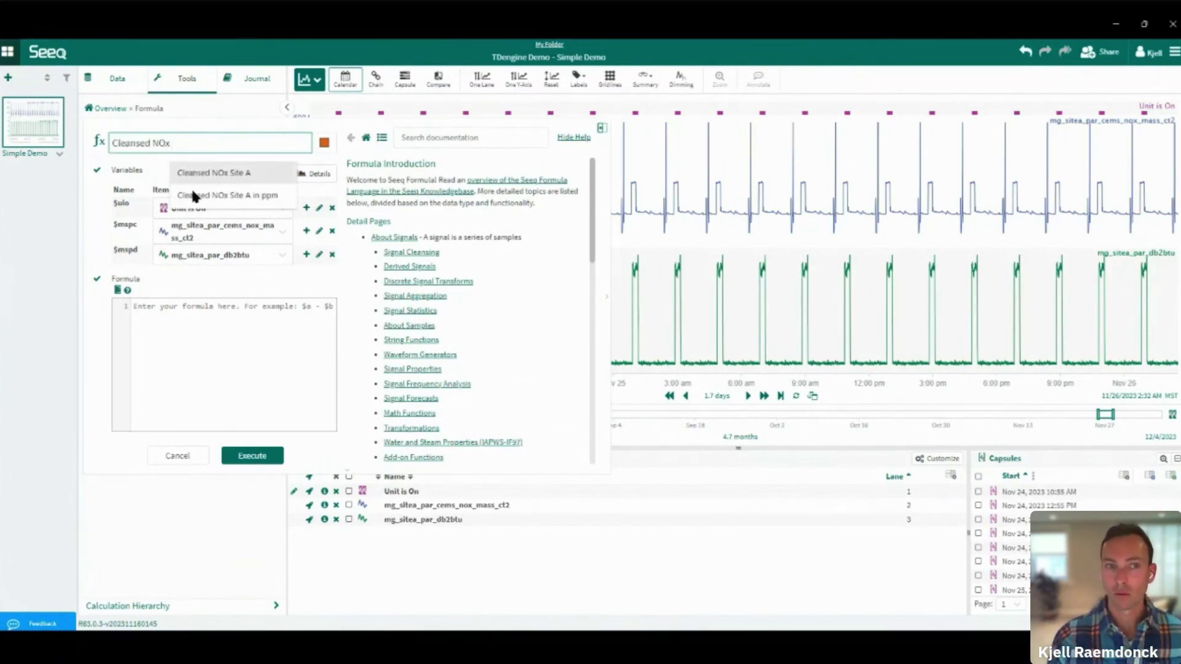
click(161, 314)
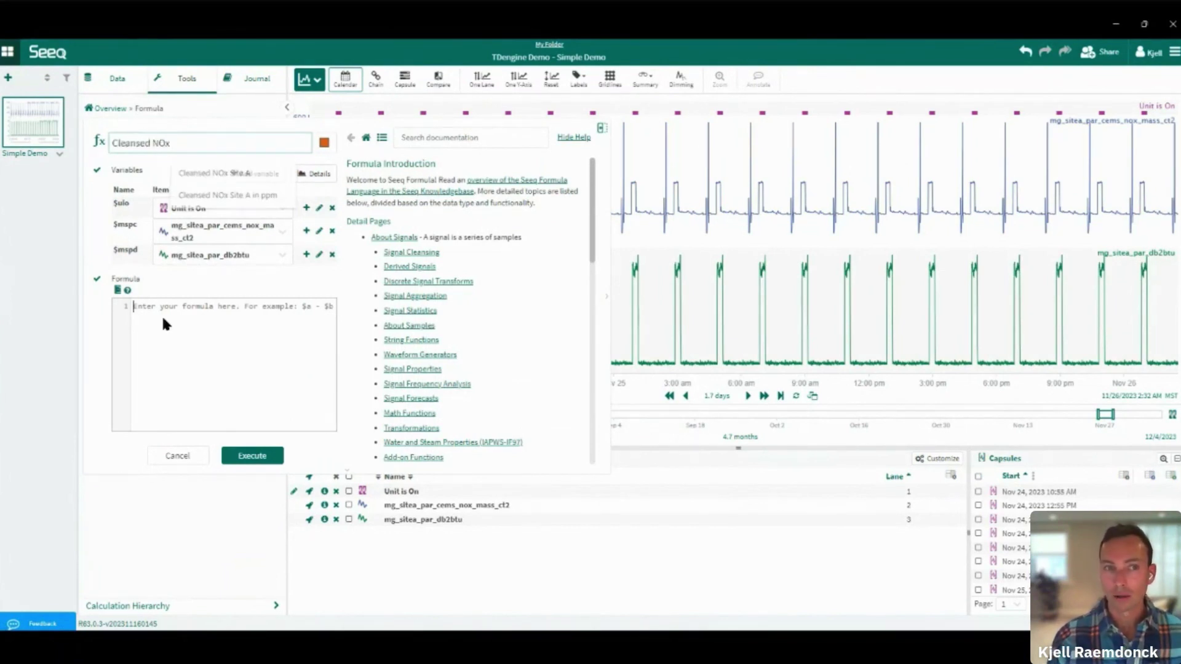
click(305, 232)
text(.within)
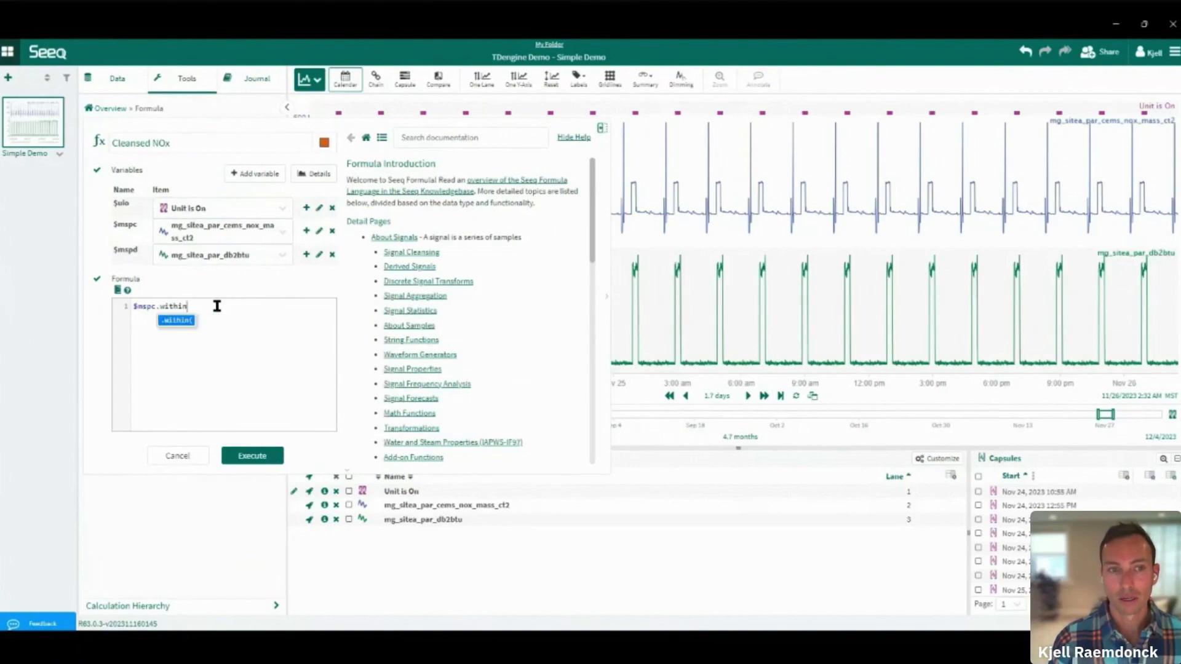
text(()
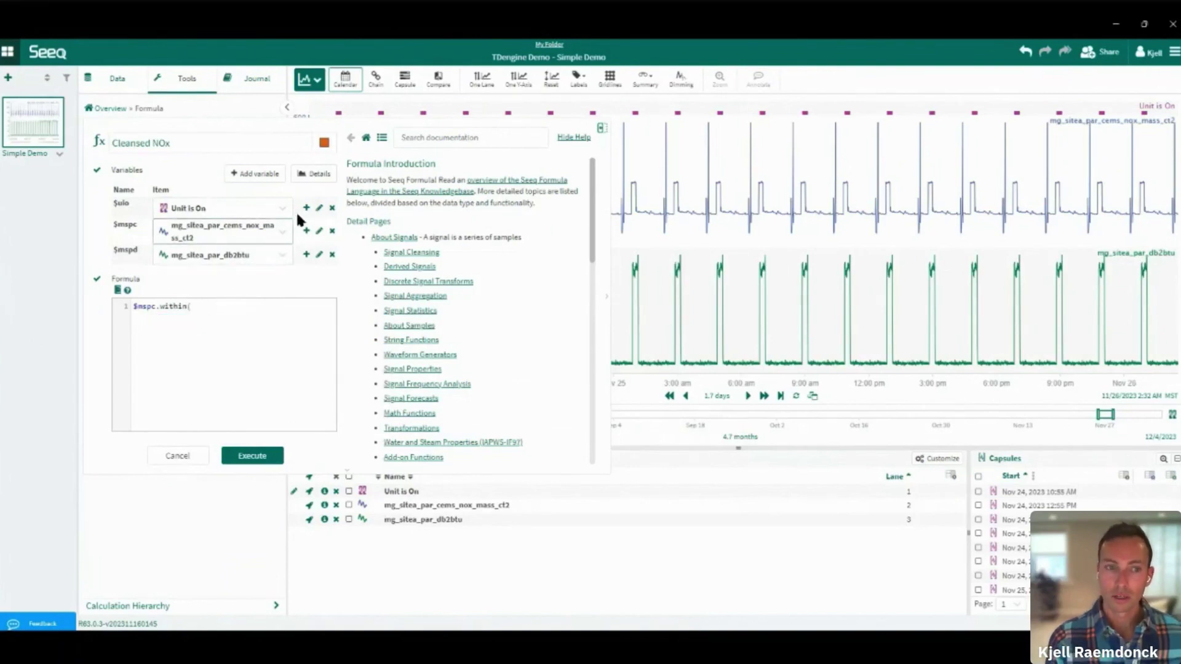
click(306, 208)
text())
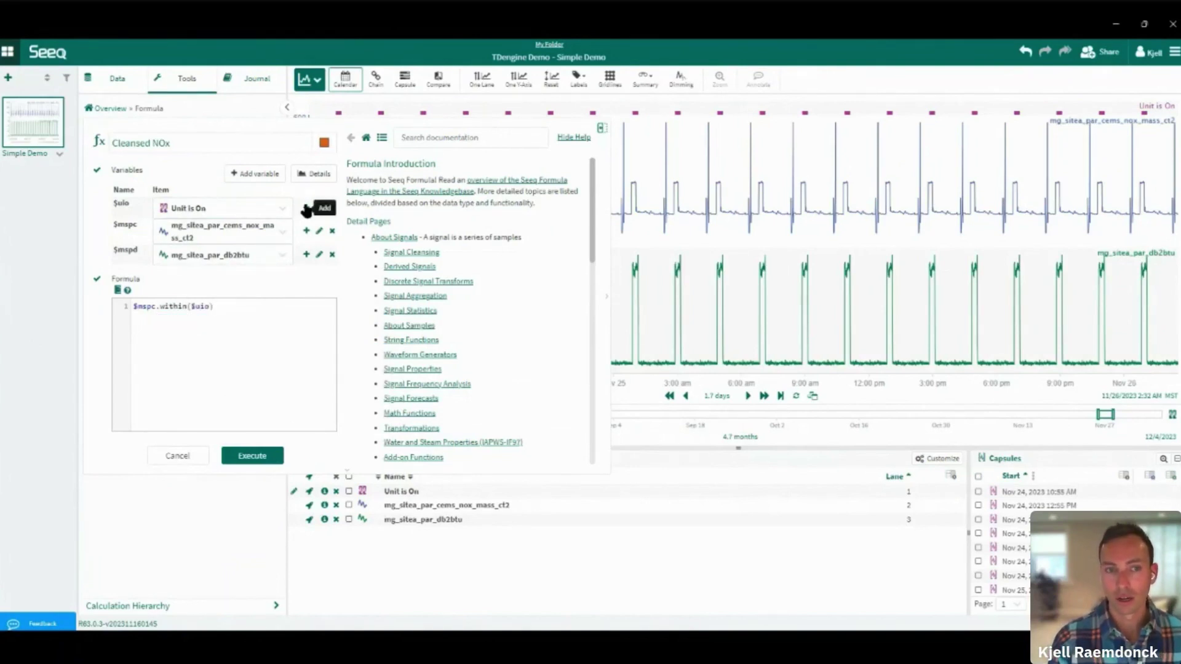
text(.setUnits()
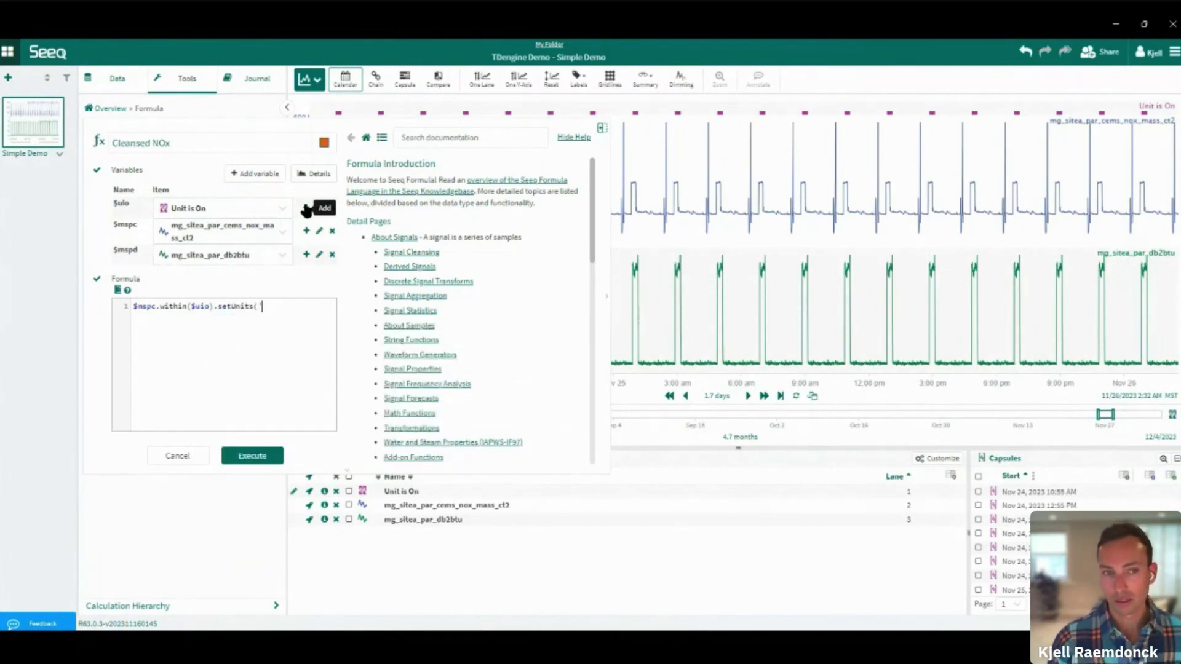
text('lb.h')
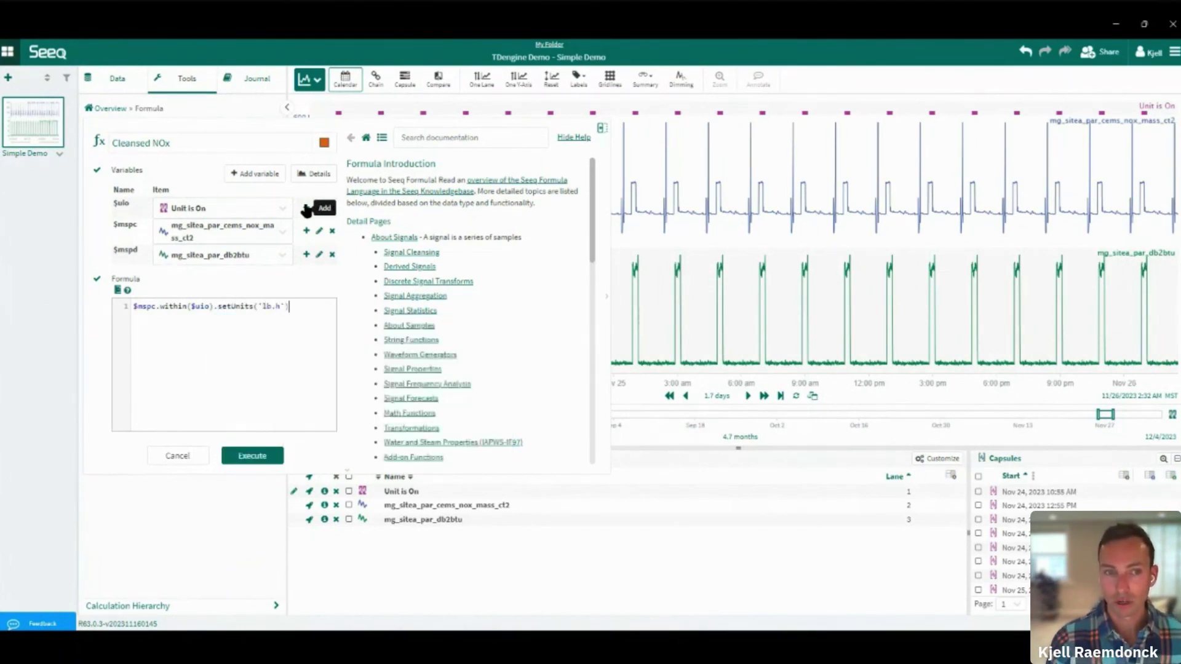
key(Delete)
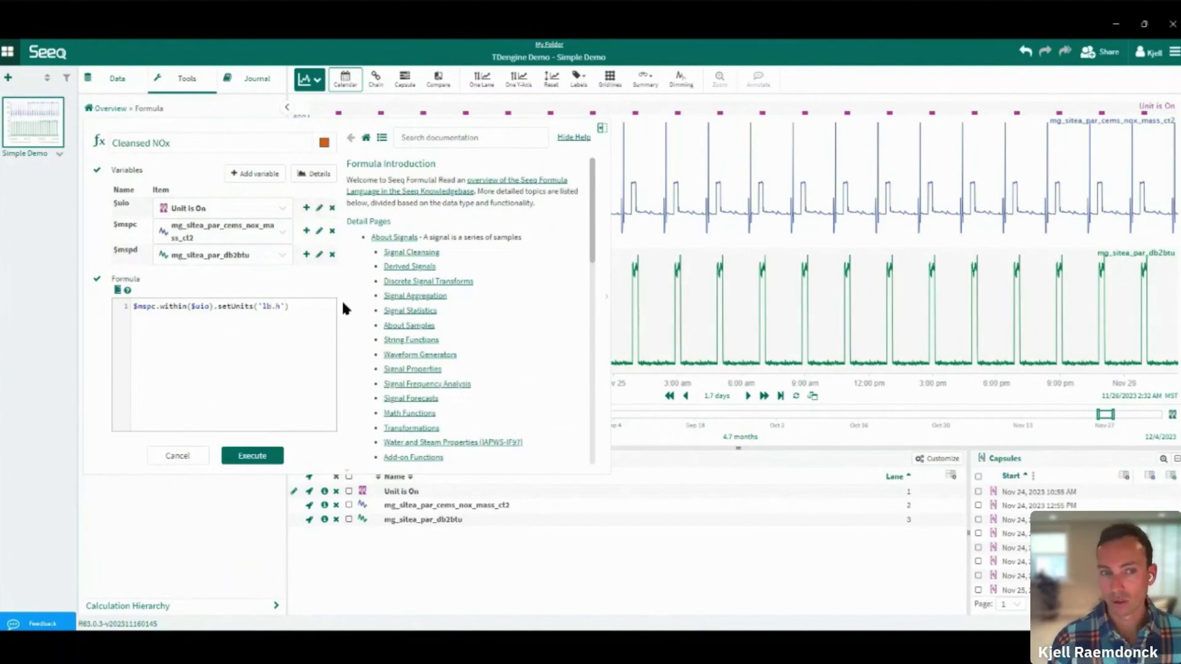
text(/)
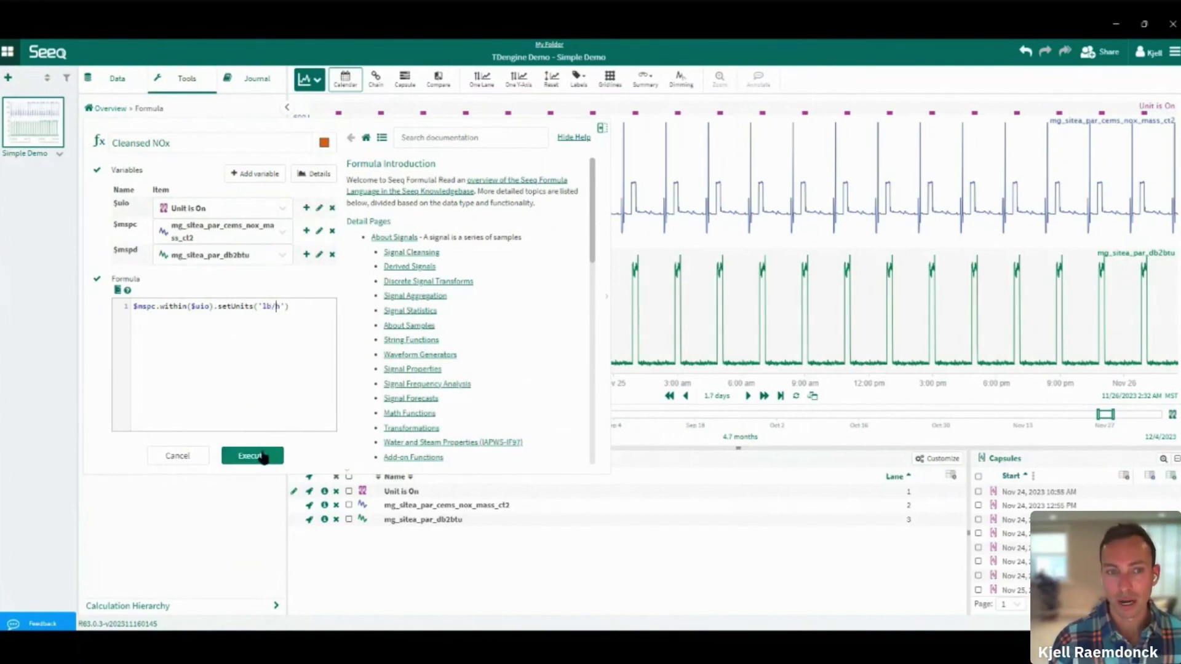
click(259, 456)
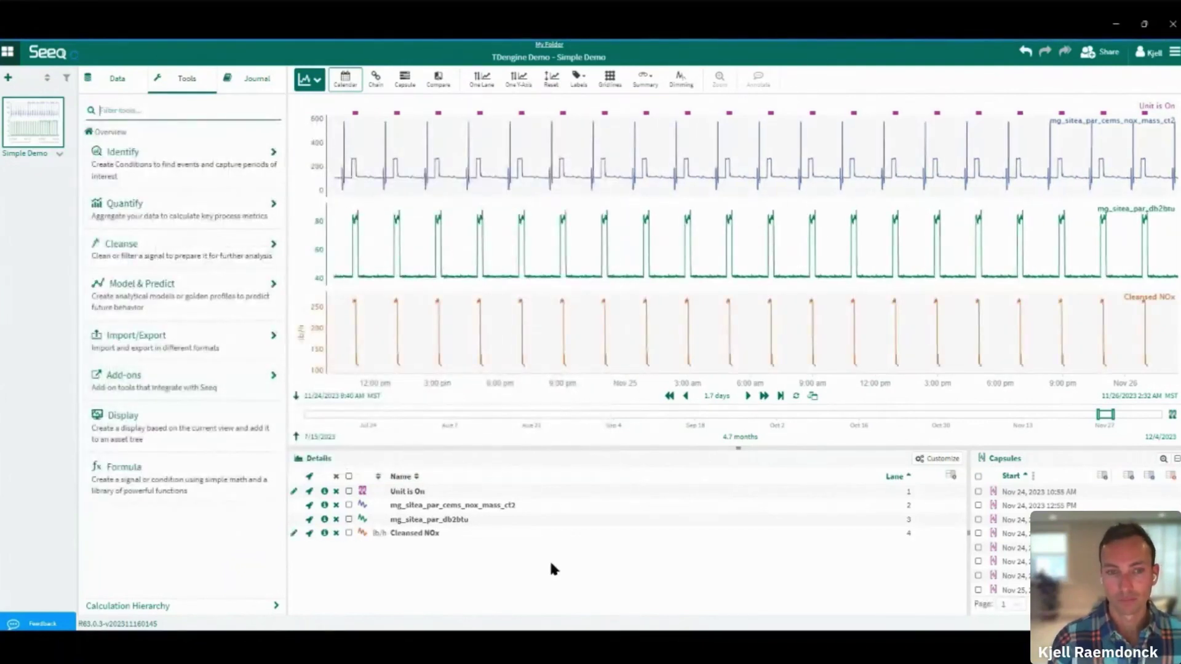
Toggle Chain view back to Calendar view and turn on dimming of unselected items
click(374, 80)
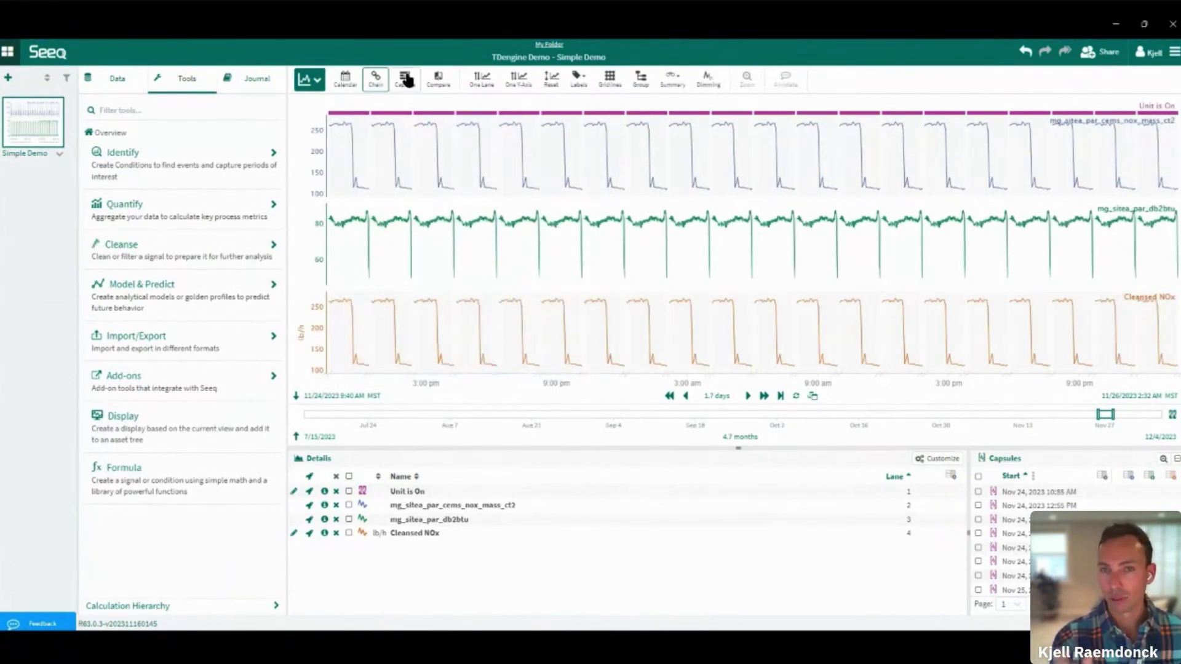
click(349, 80)
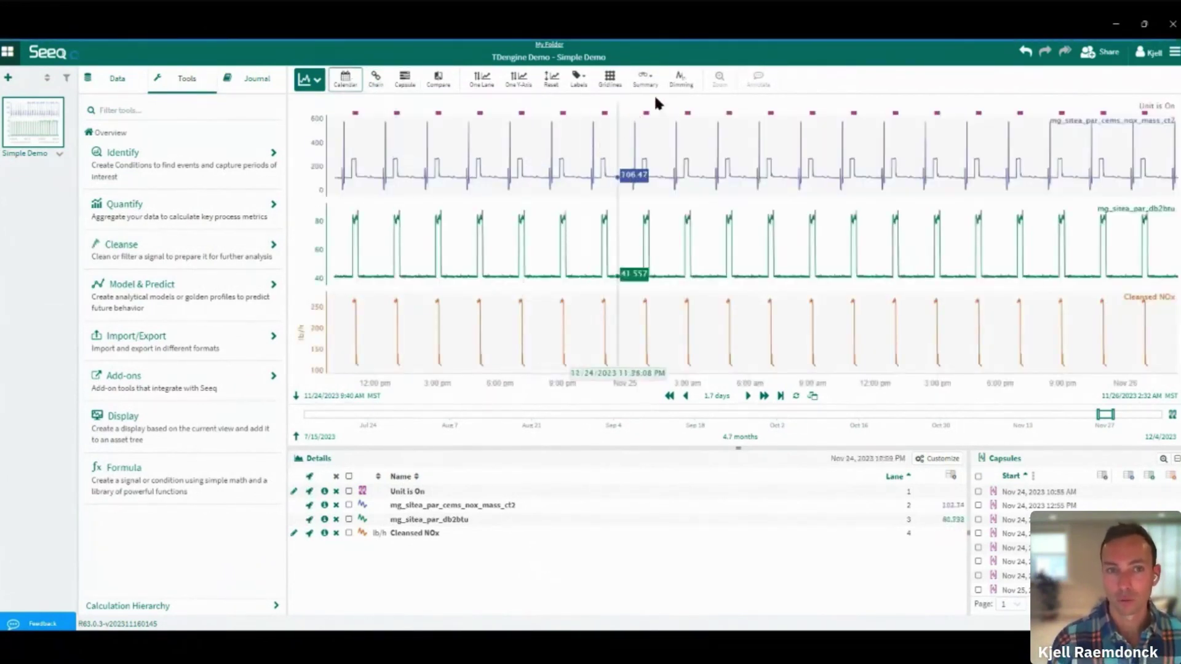
click(679, 79)
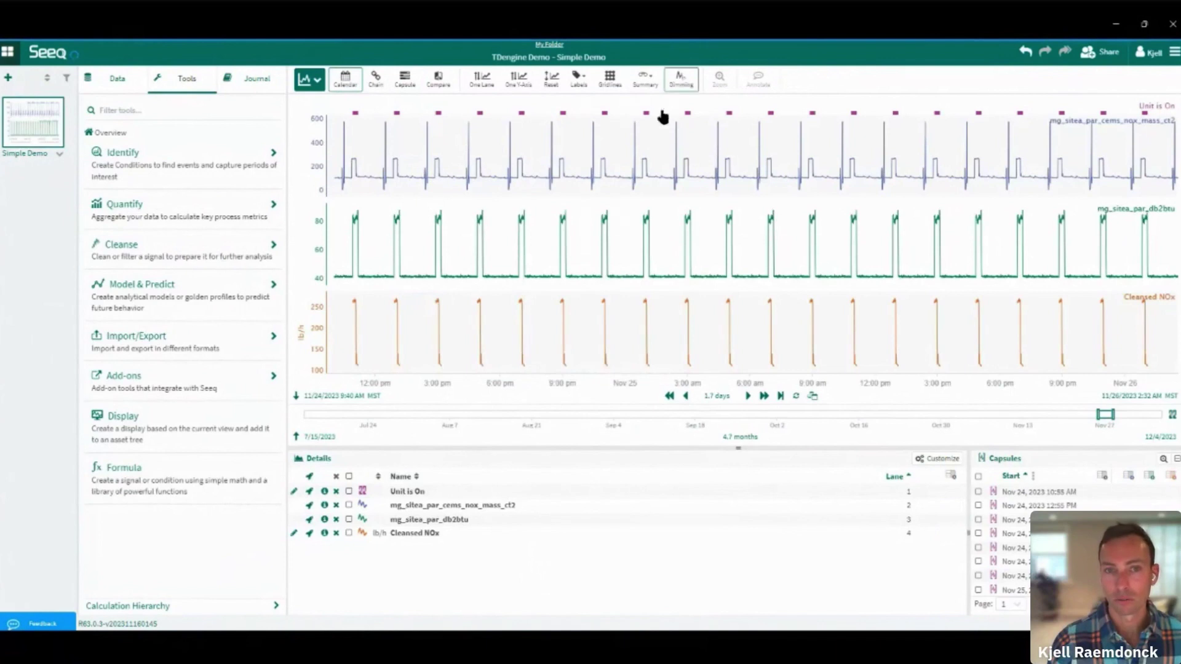
Select Unit is On, the raw NOx mass signal and Cleansed NOx in the Details pane
click(349, 505)
click(349, 532)
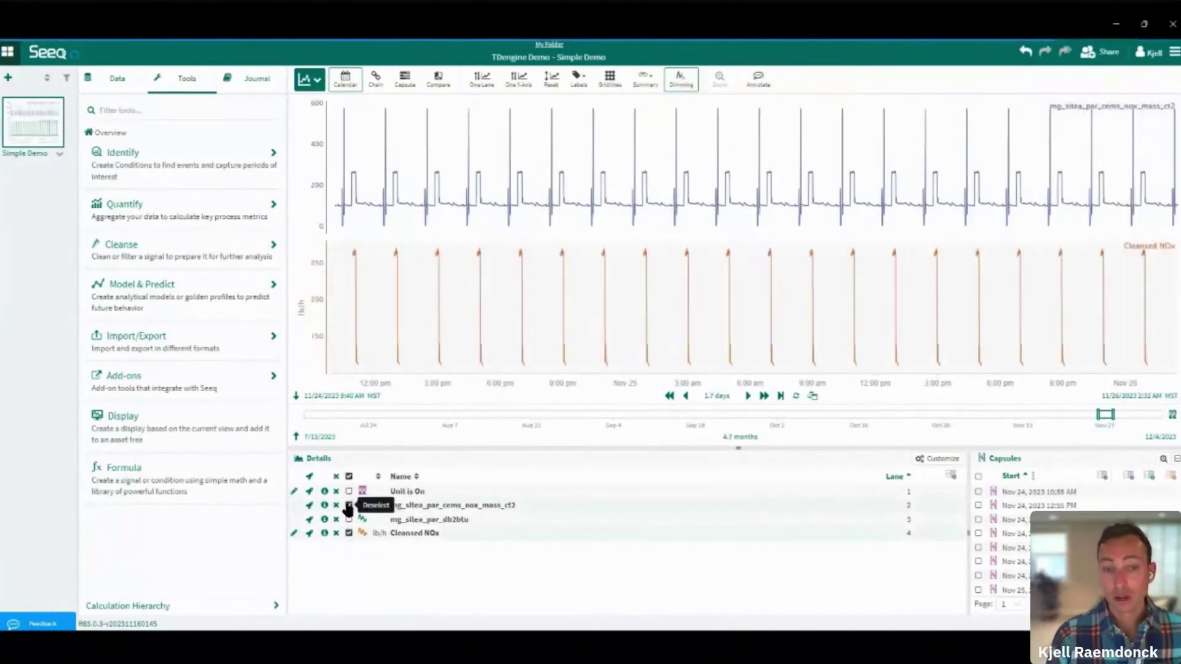
click(348, 505)
click(349, 491)
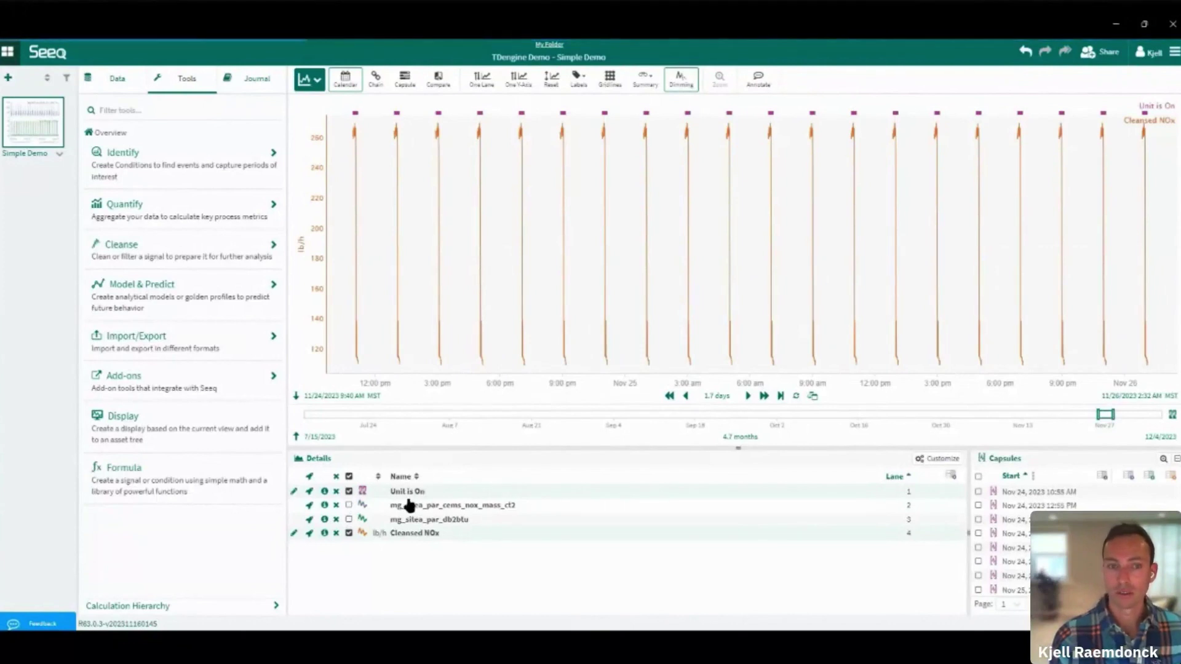
click(348, 505)
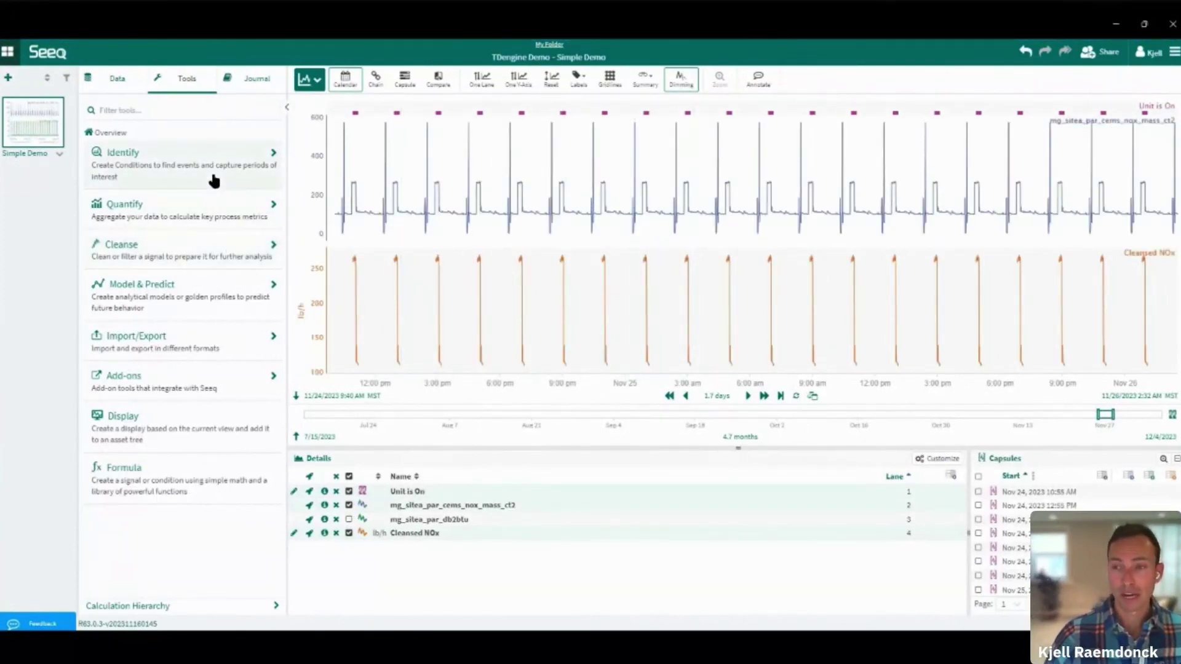
Link the journal's '4. Create cleansed signal' heading to the current worksheet view
click(246, 78)
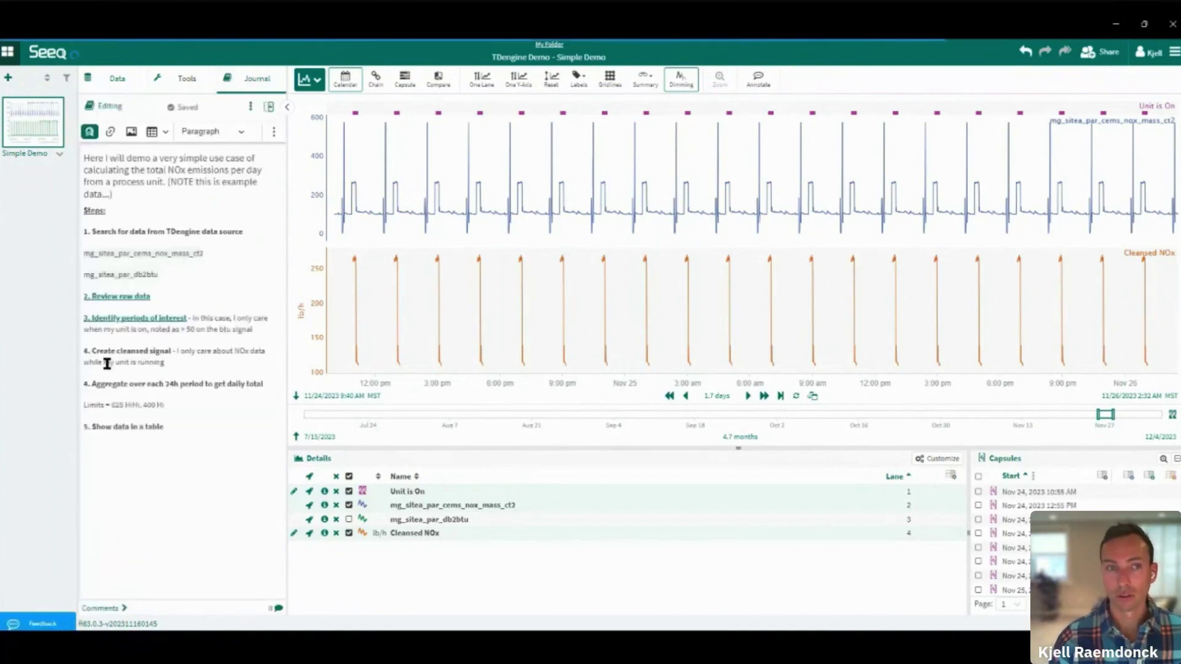
drag(80, 351, 163, 349)
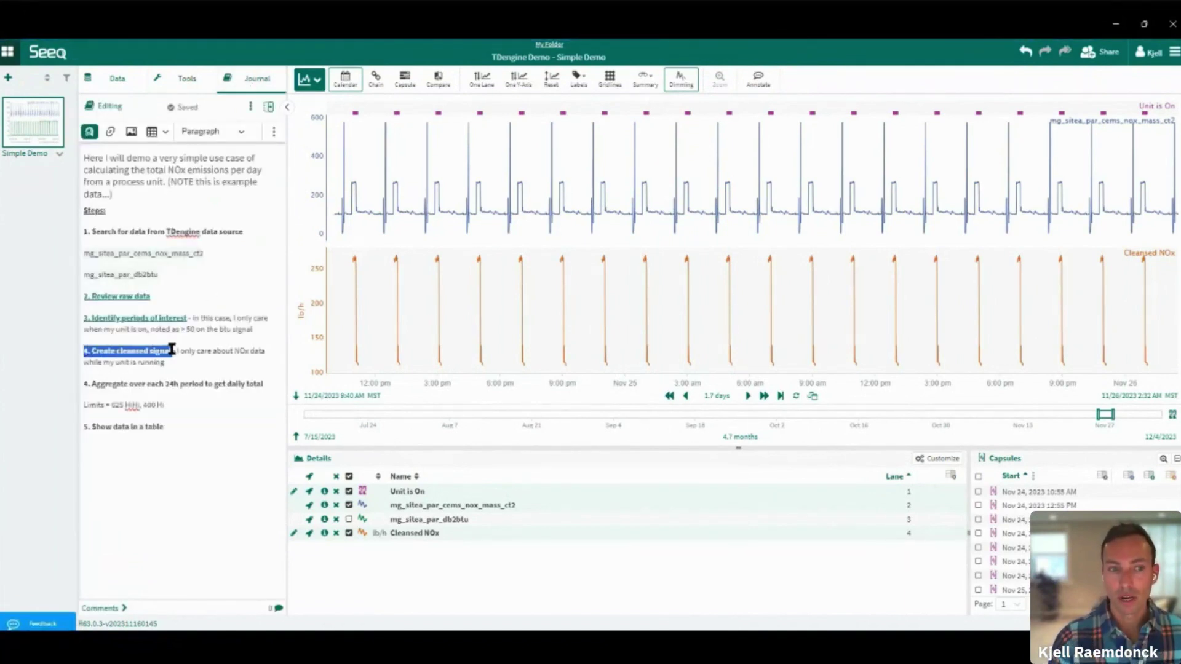
click(89, 136)
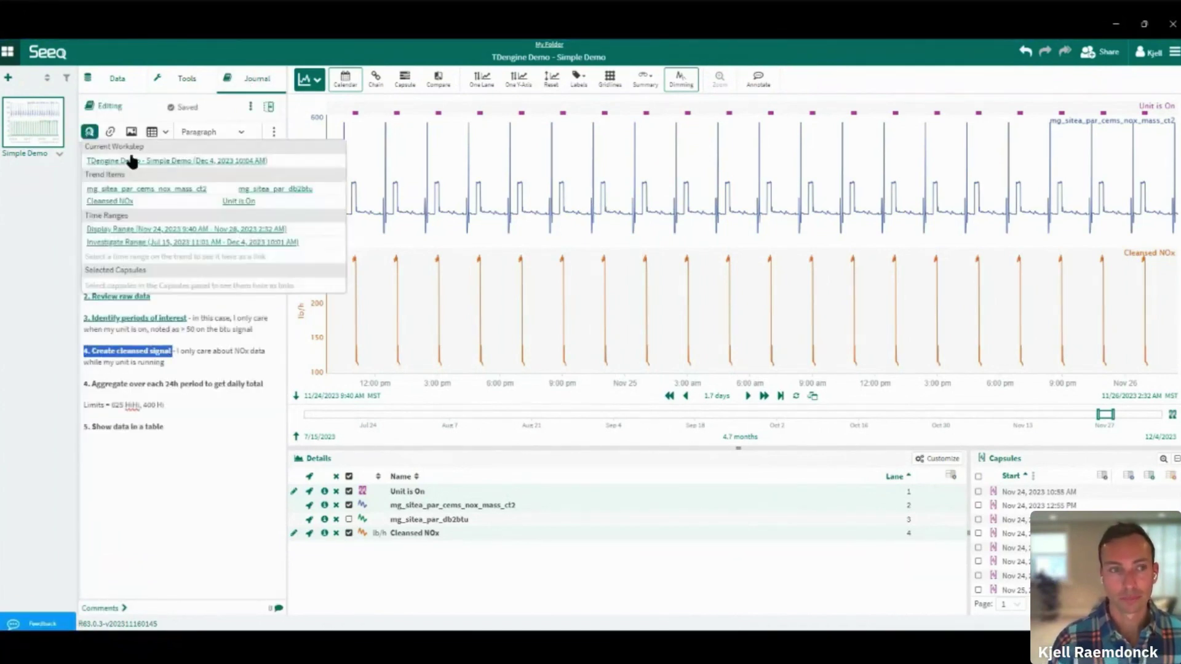
click(145, 163)
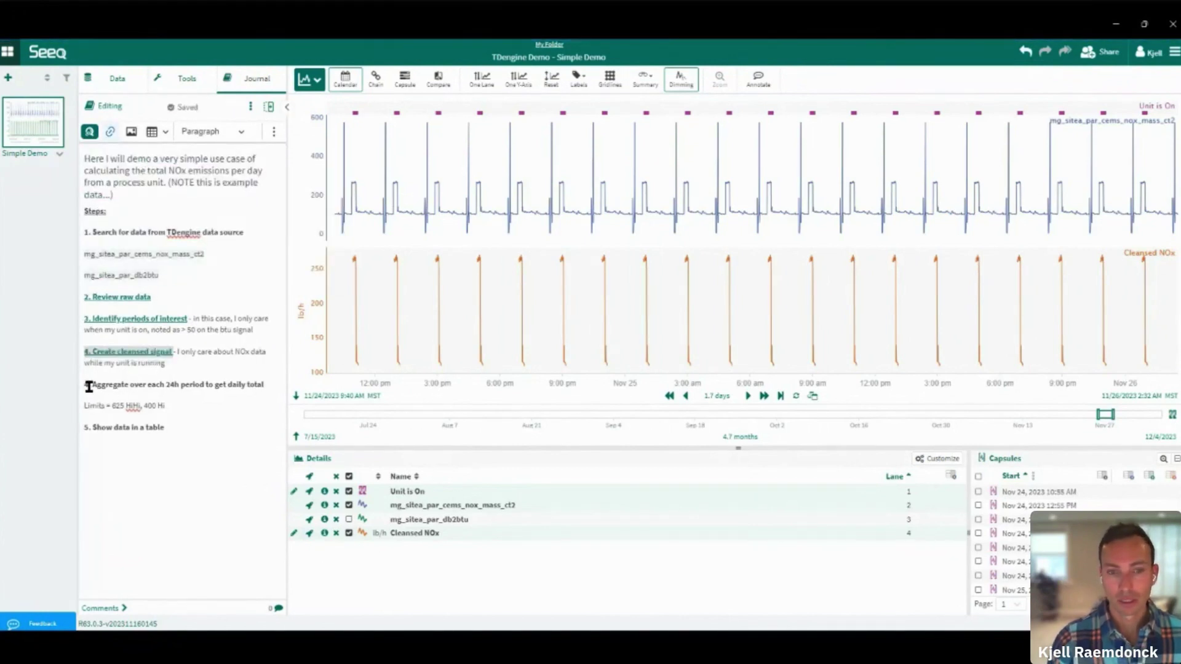
click(224, 406)
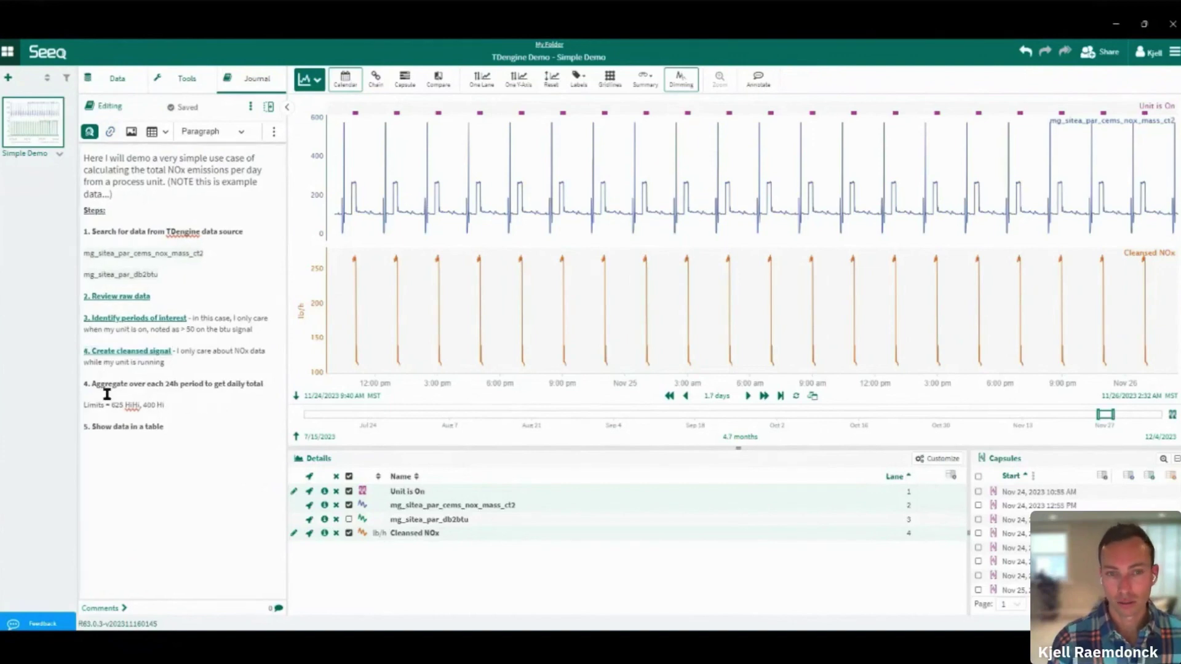
click(180, 90)
Start a condition-based scorecard metric named 'Daily nOx' measuring the Cleansed NOx signal
click(148, 216)
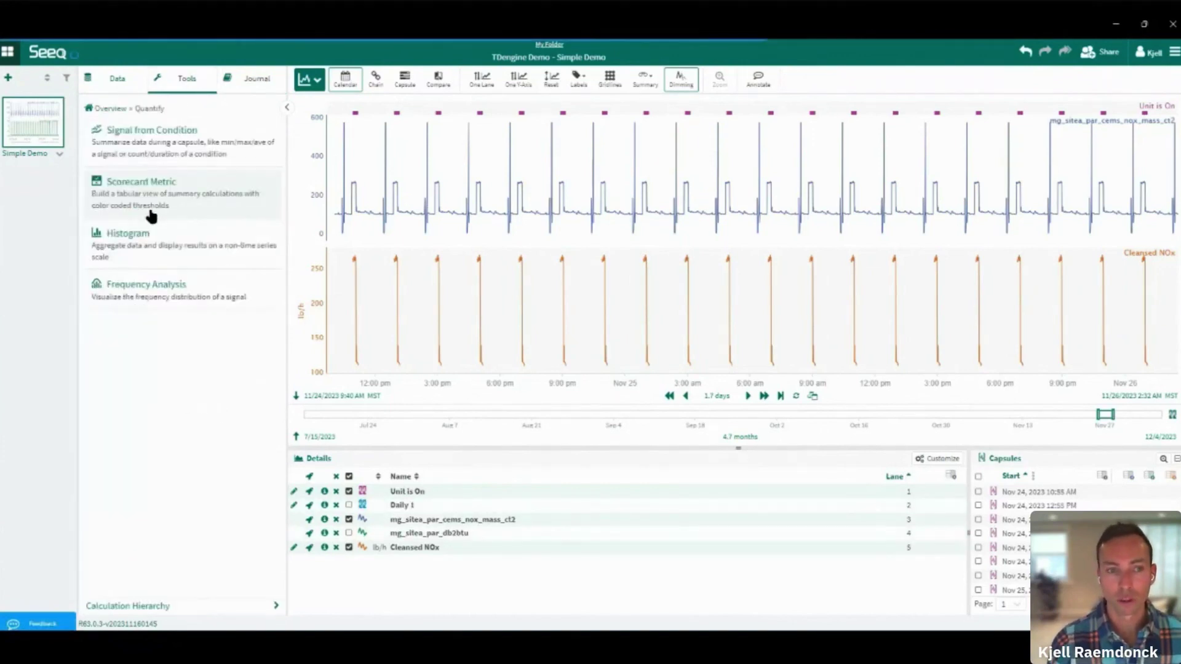
click(200, 199)
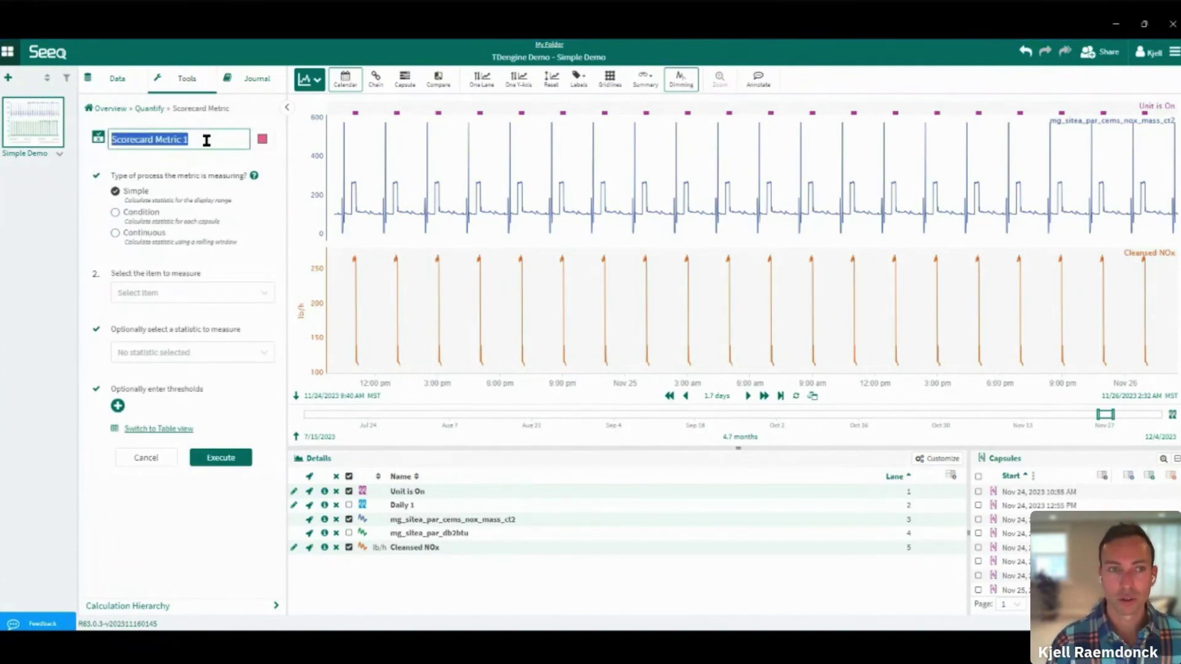
text(Daily n)
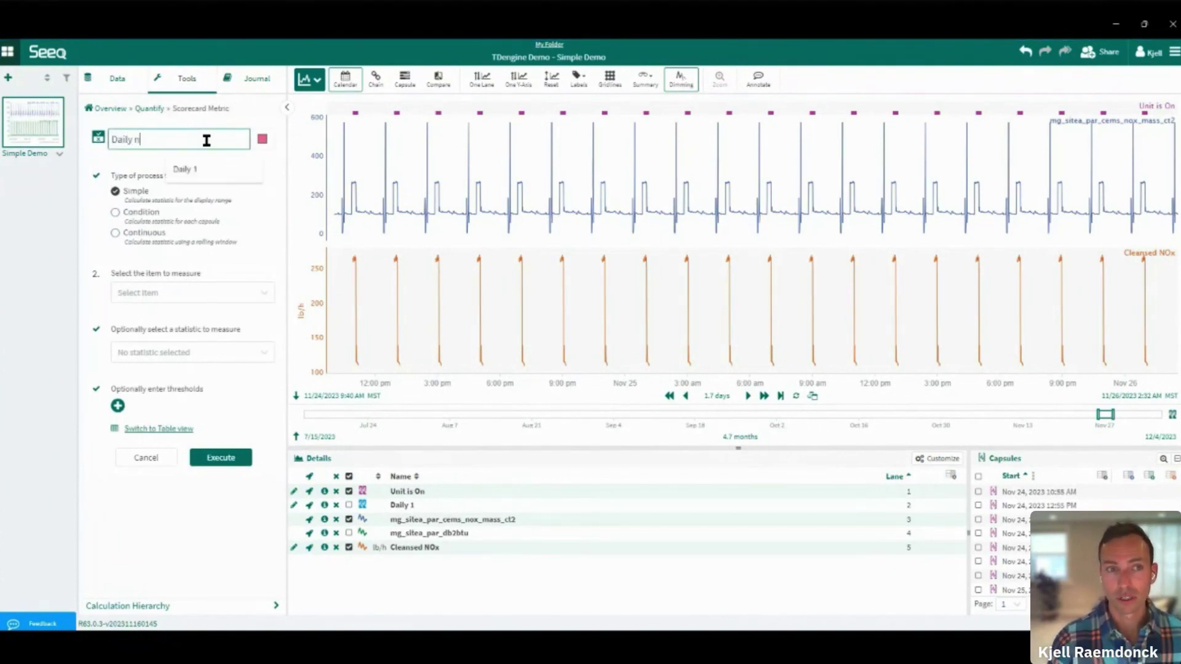
text(Ox)
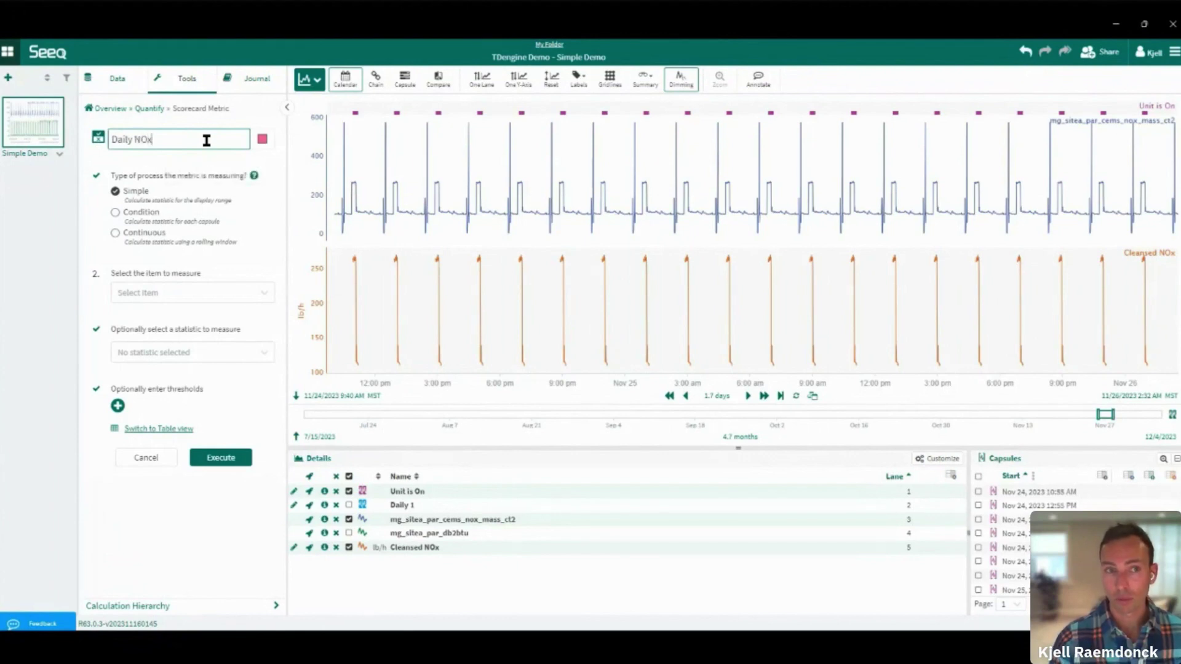
click(148, 217)
click(149, 286)
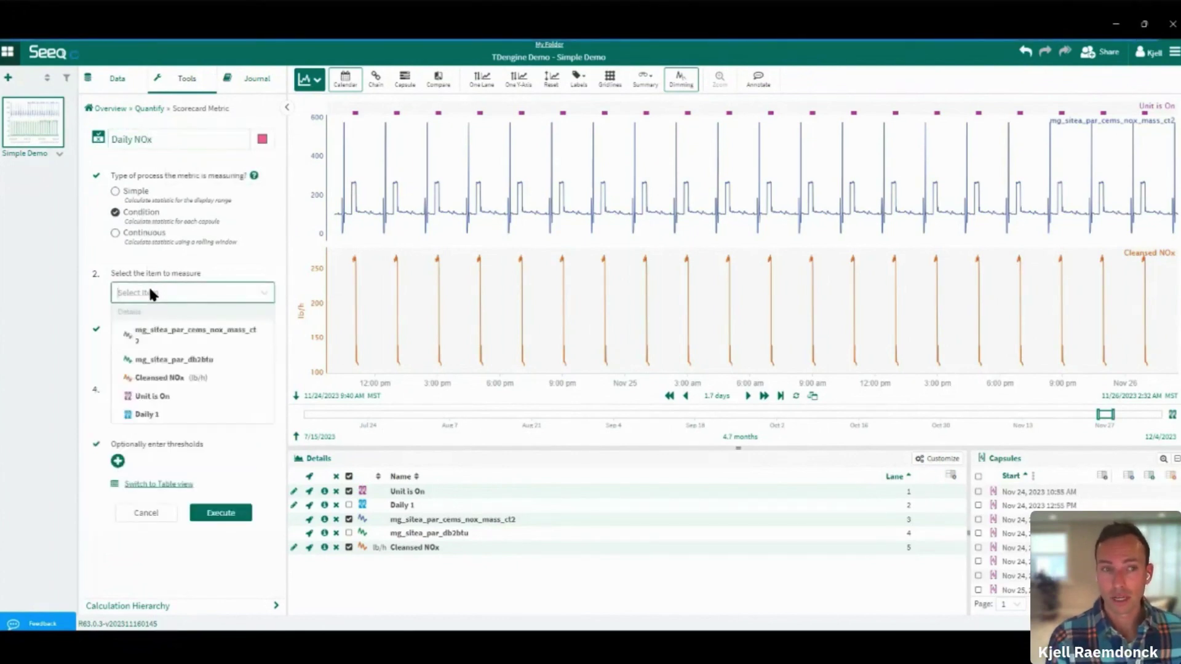
click(195, 376)
Use the Totalized statistic in hours, aggregated over each Daily 1 period
click(171, 353)
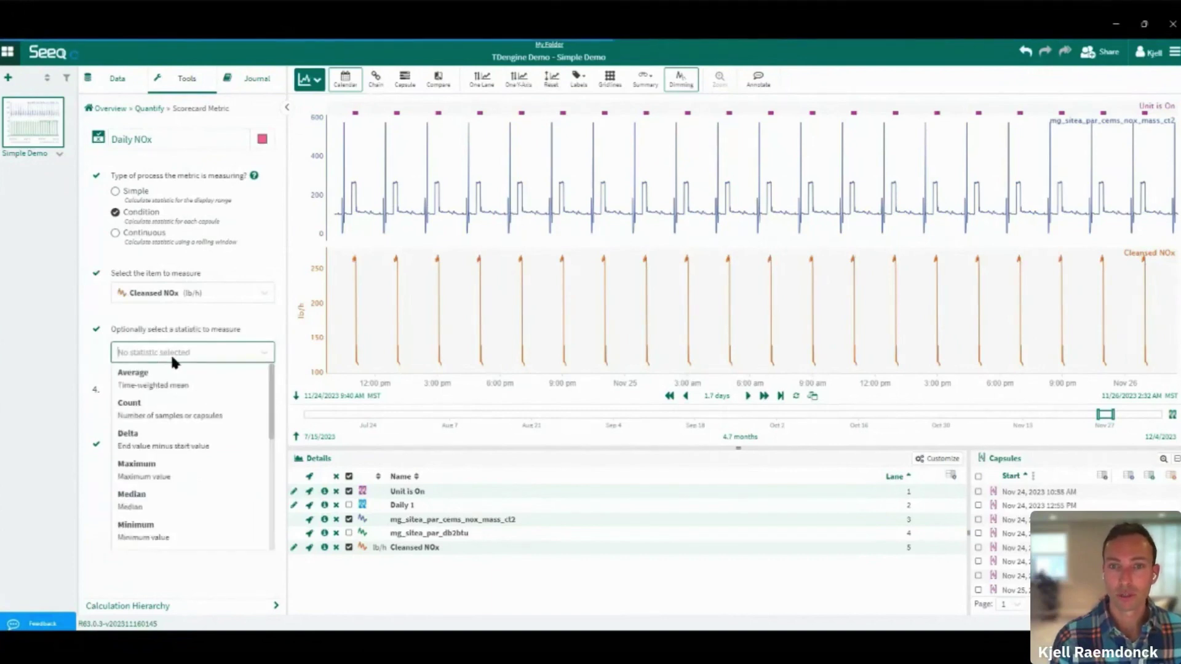
scroll(205, 448, down, 5)
click(158, 484)
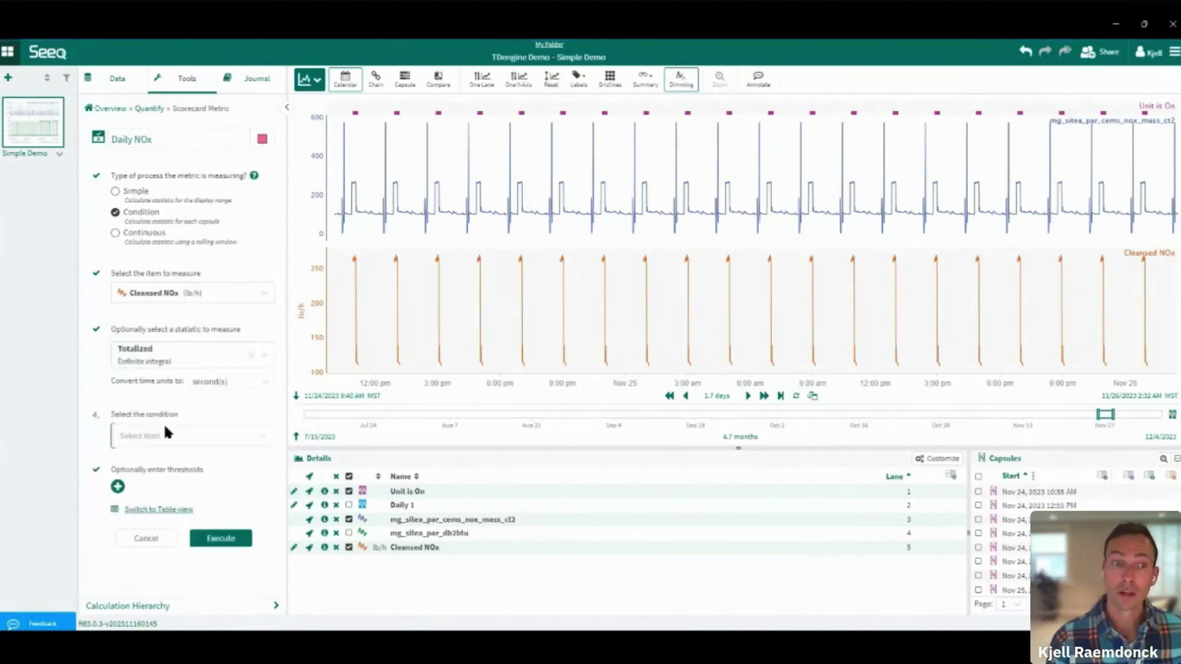
click(212, 378)
click(208, 430)
click(213, 434)
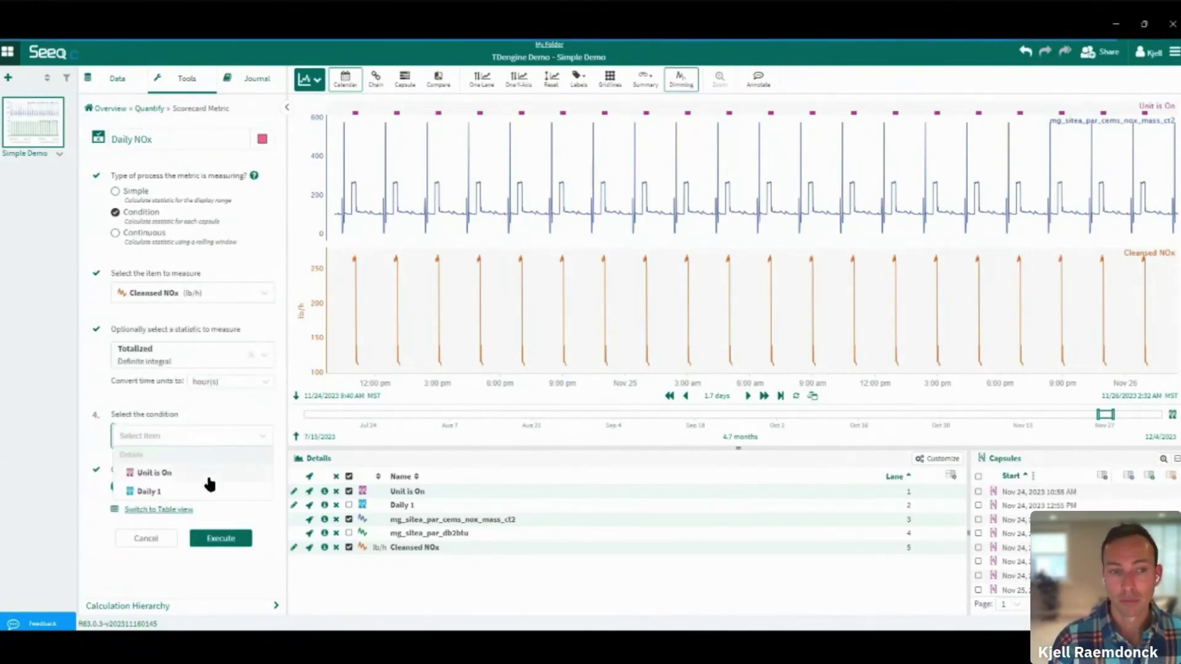
click(147, 491)
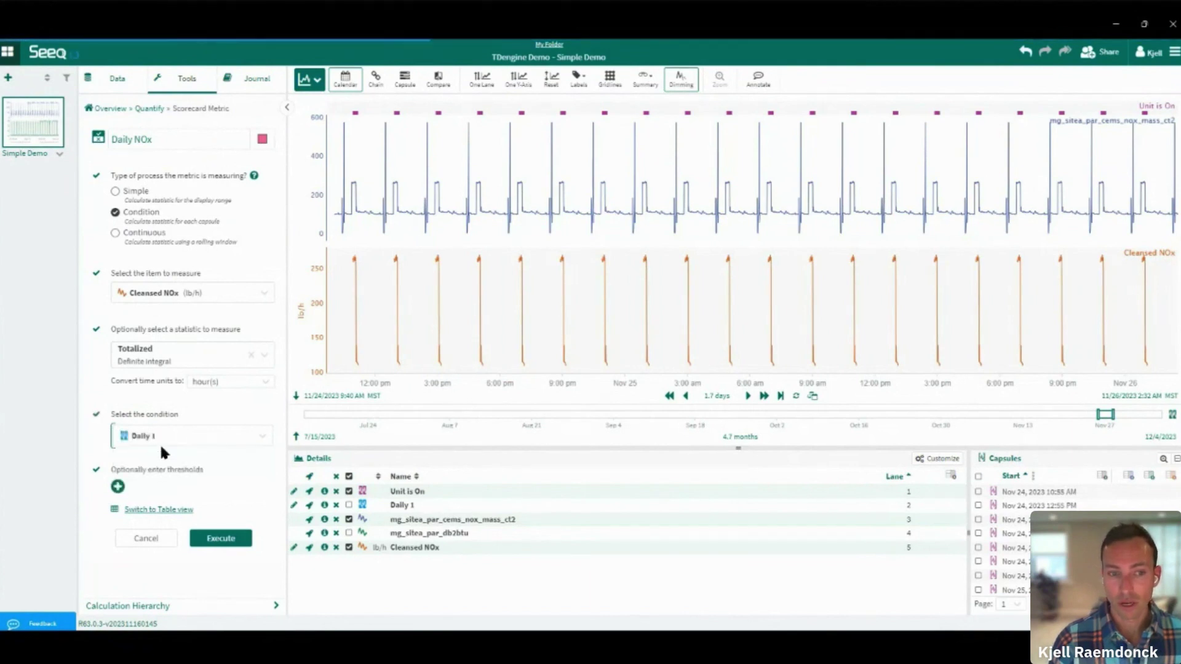
Add a red threshold at 625 and a yellow threshold at 400, then execute the metric
click(117, 487)
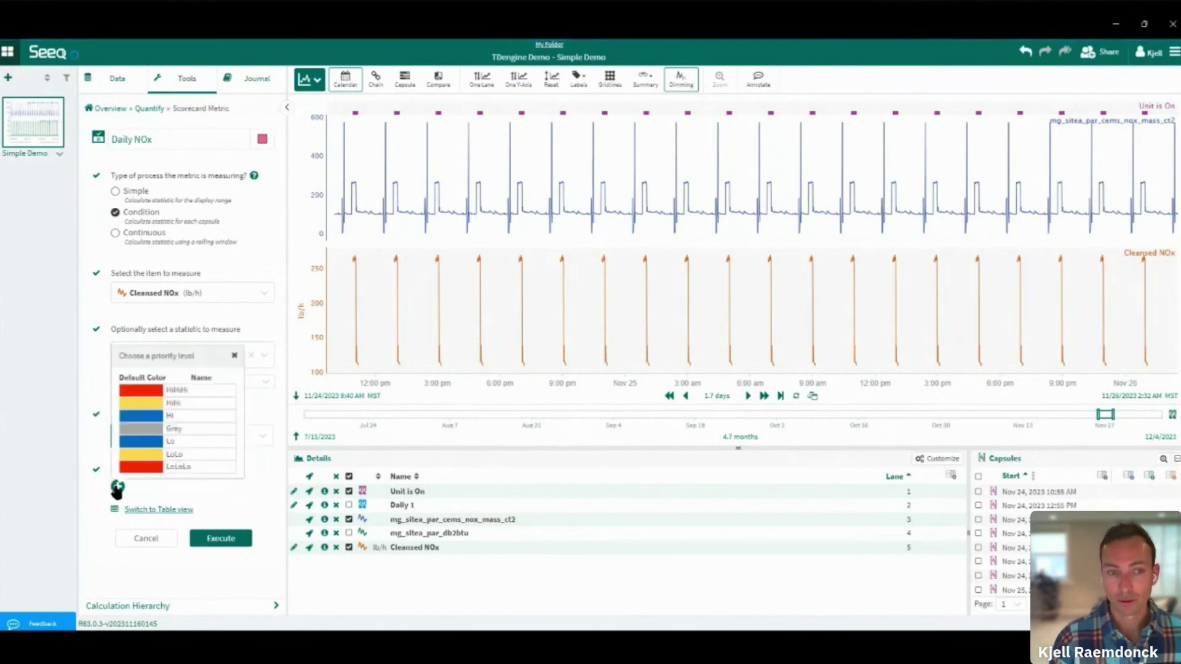
click(153, 390)
click(157, 389)
click(164, 497)
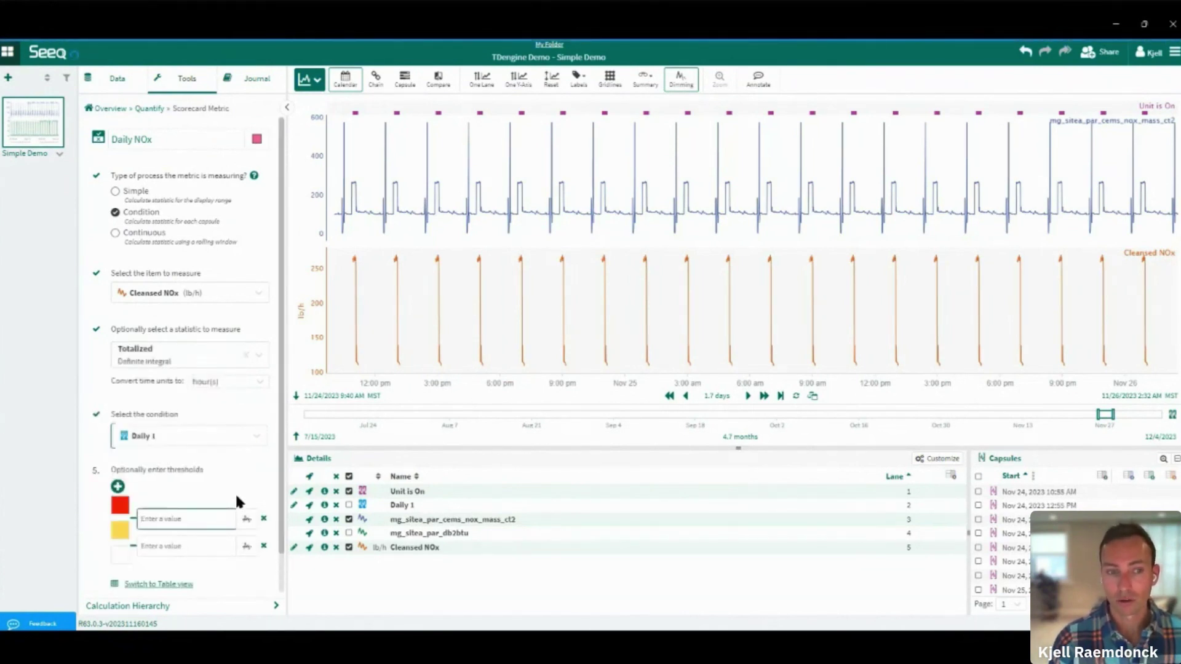
text(625)
key(Tab)
text(400)
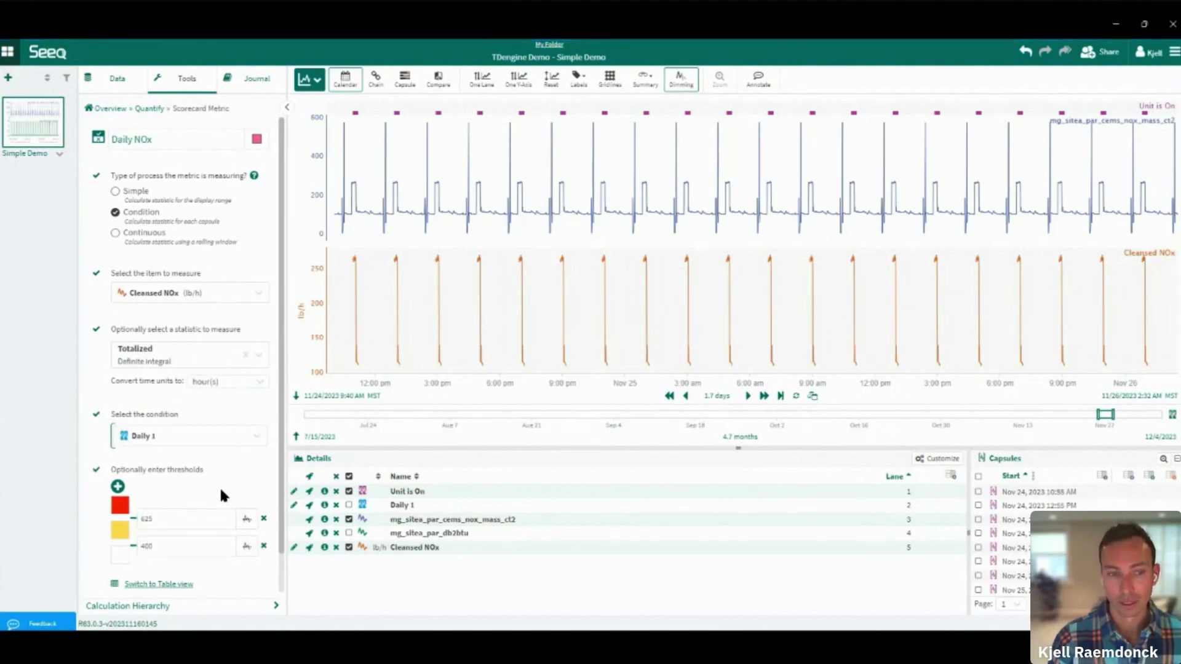
scroll(220, 487, down, 1)
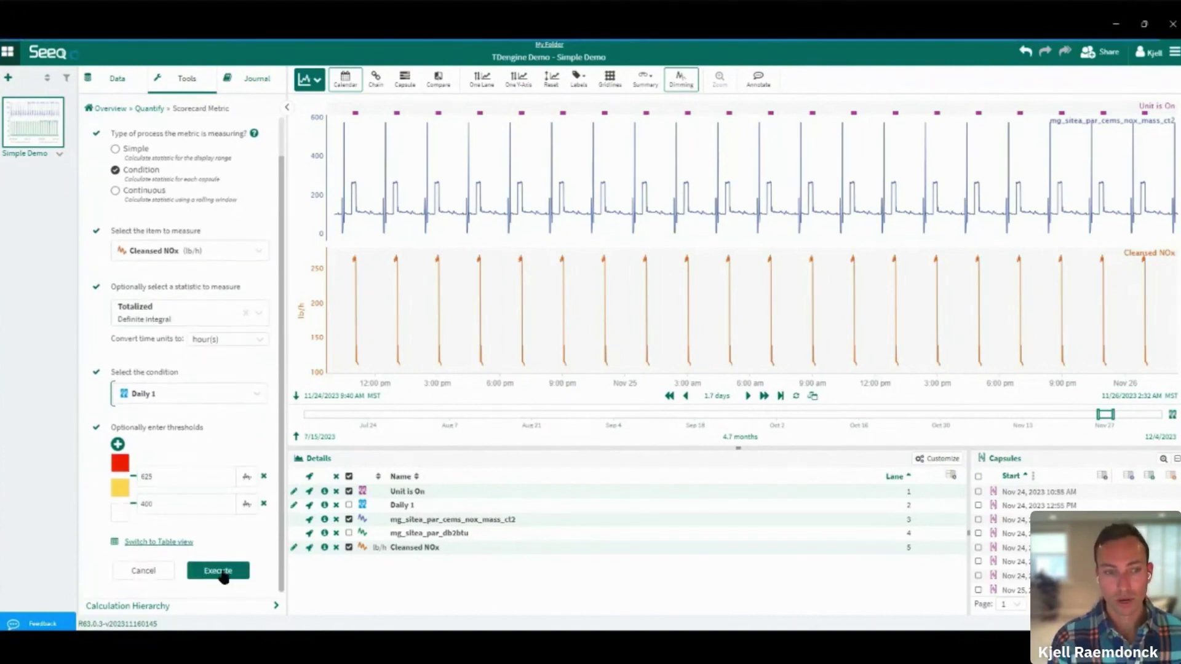
click(219, 571)
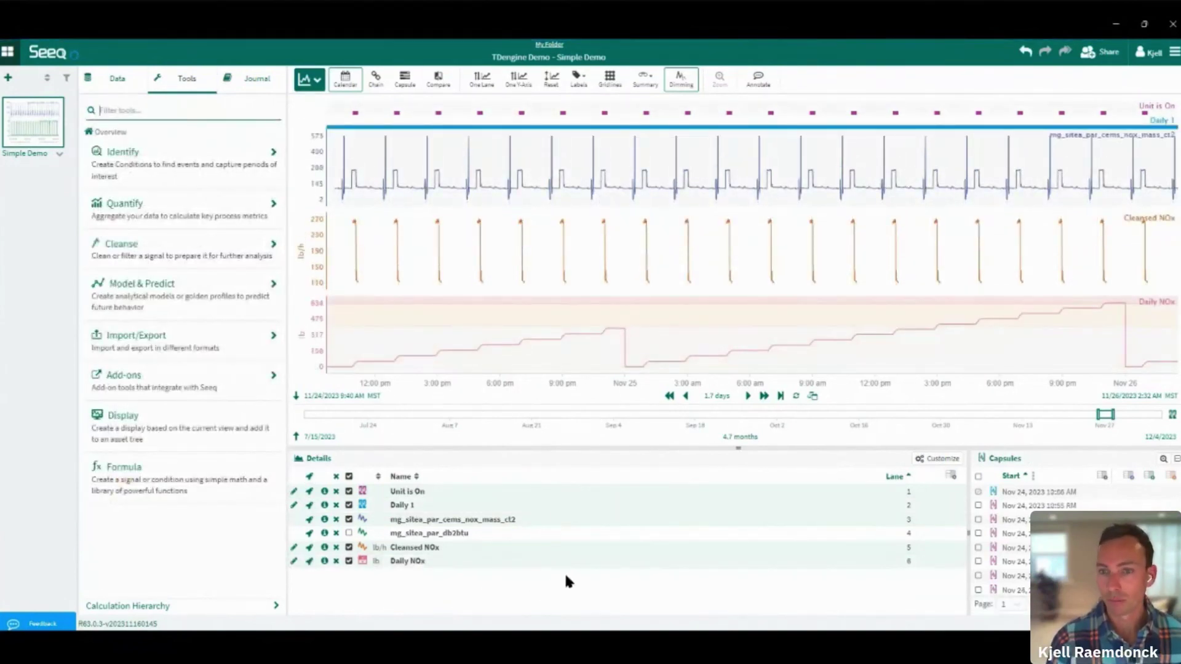
Hide Cleansed NOx, mg_sitea_par_cems_nox_mass_ct2, Daily 1 and Unit is On, leaving only Daily NOx
click(349, 548)
click(349, 519)
click(349, 504)
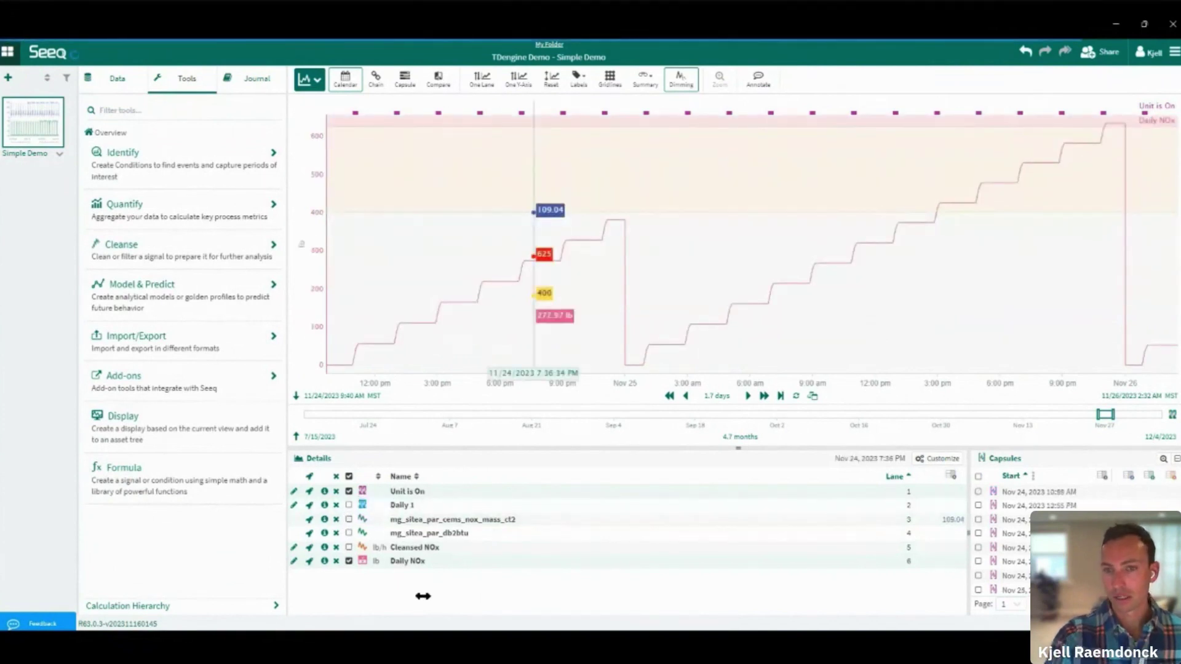
click(349, 491)
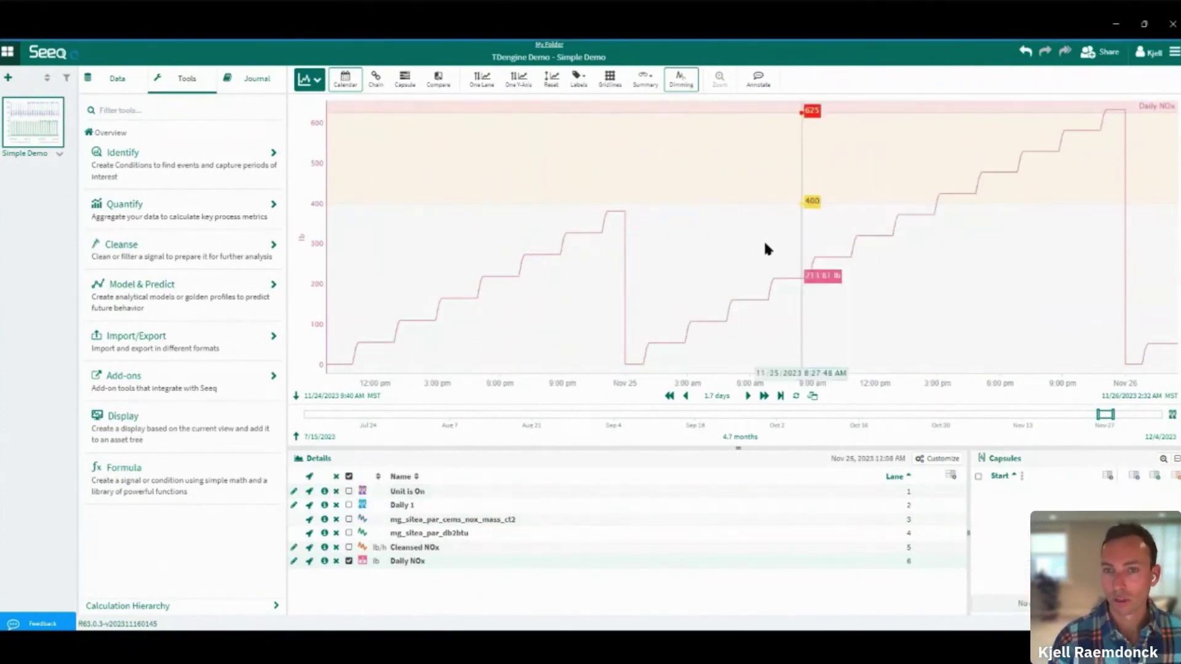
Turn the journal's step 4 aggregation line into a link to the current worksheet view
click(251, 80)
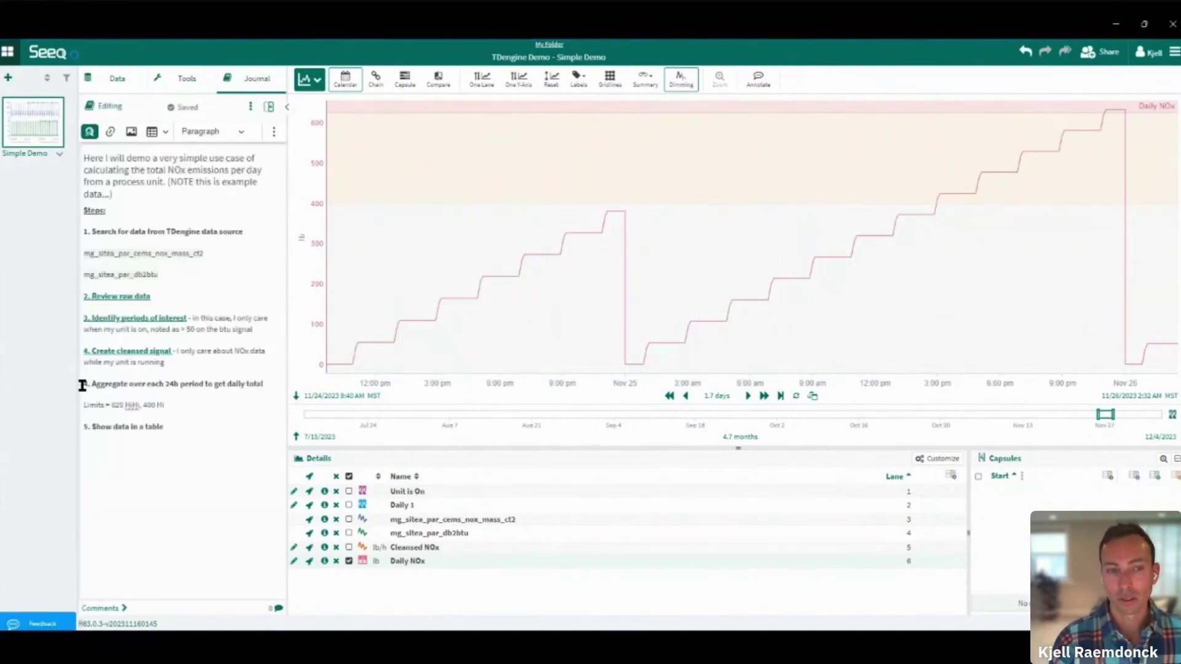
drag(85, 383, 267, 384)
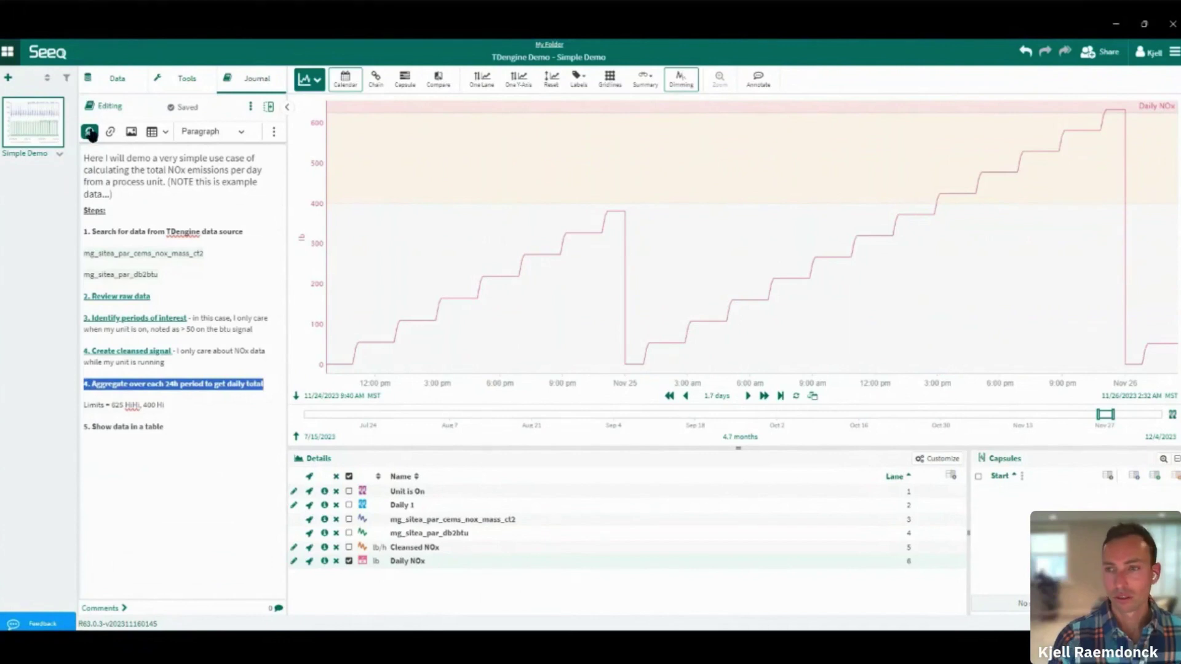
click(90, 132)
click(128, 162)
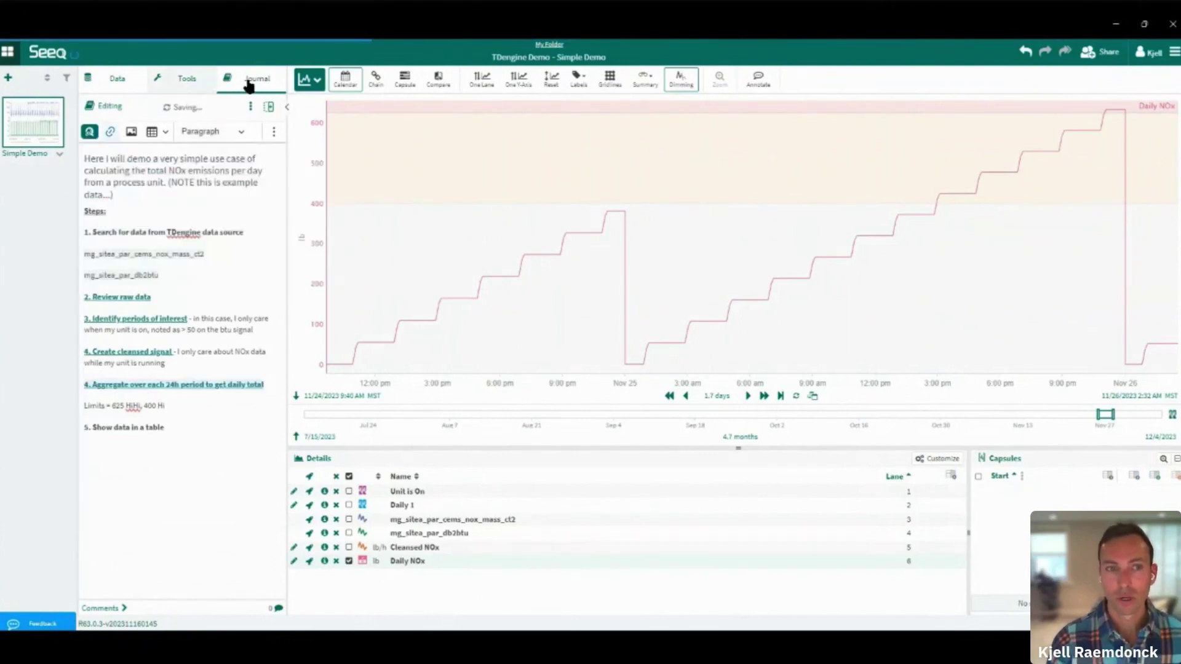
click(309, 78)
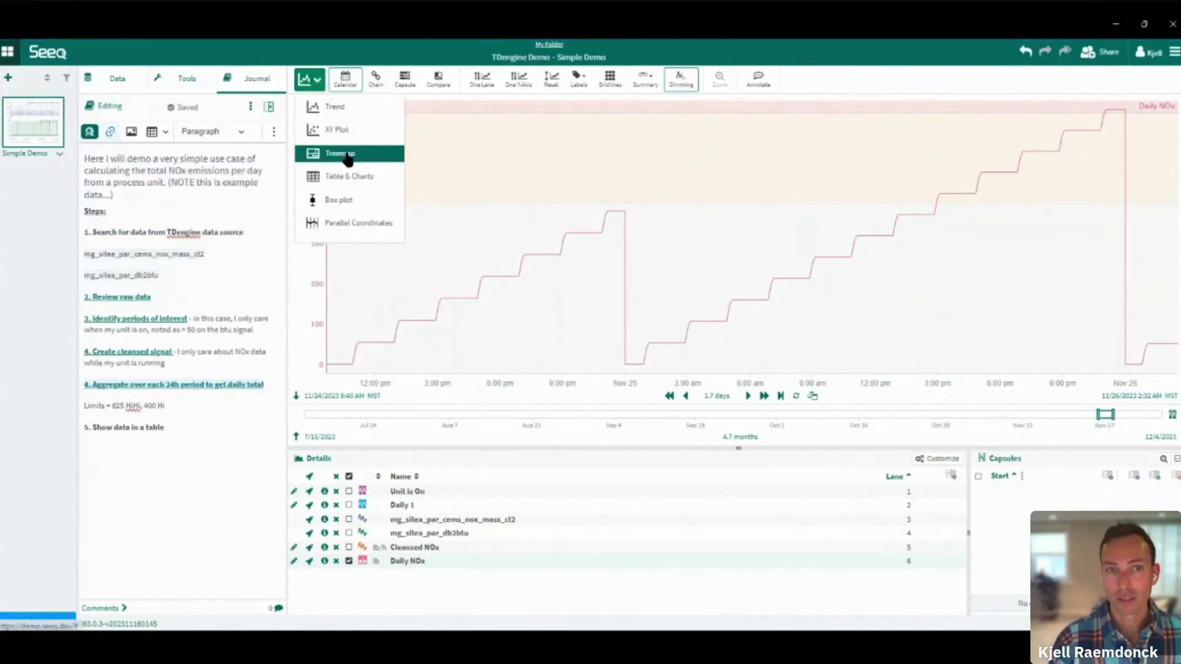
Switch to the Table & Charts view to show Daily NOx as a table by day
click(349, 176)
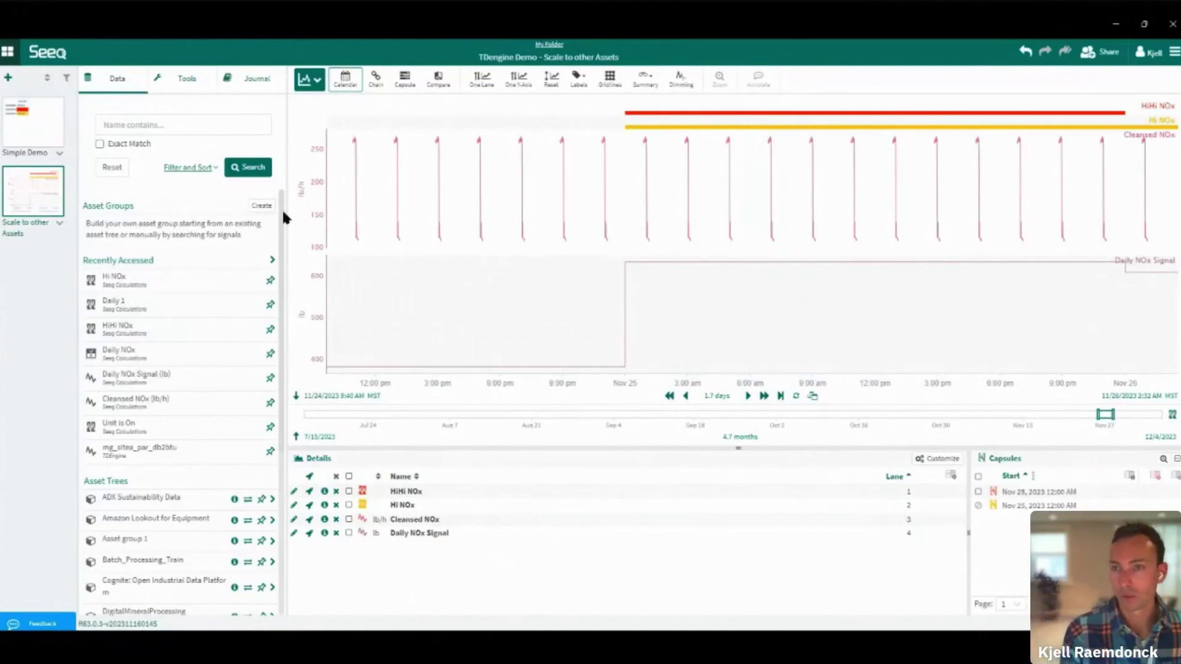
Create a new asset group named 'Nox monitoring' with Unit A as its first asset
click(261, 206)
triple_click(465, 109)
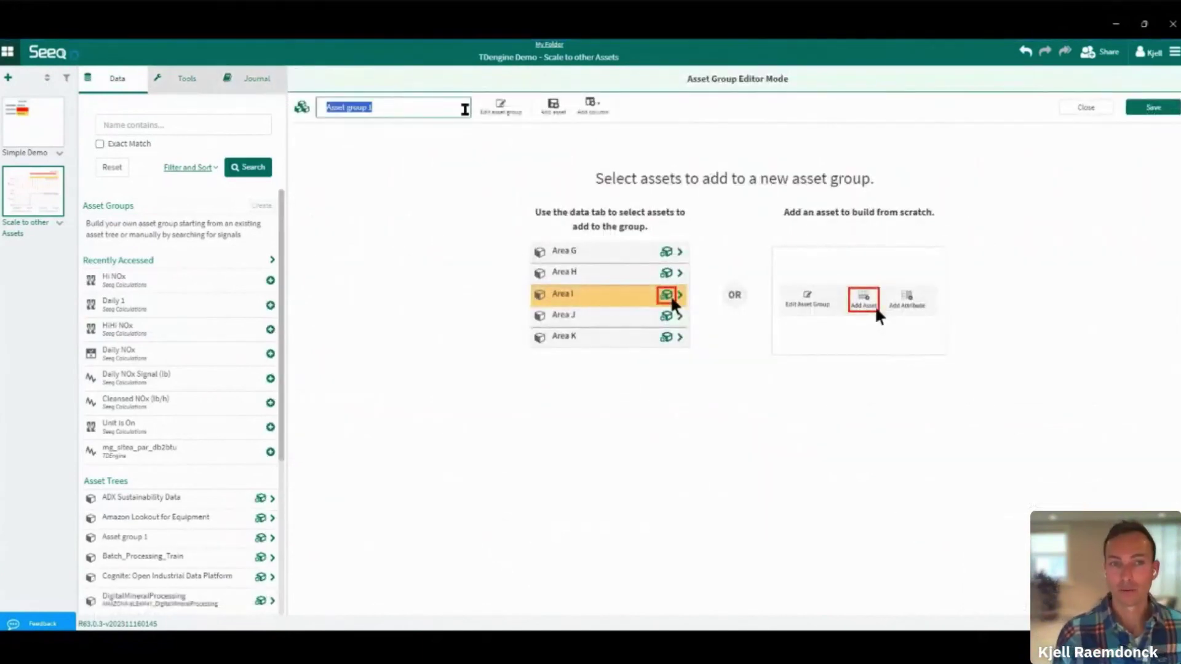
text(Nox)
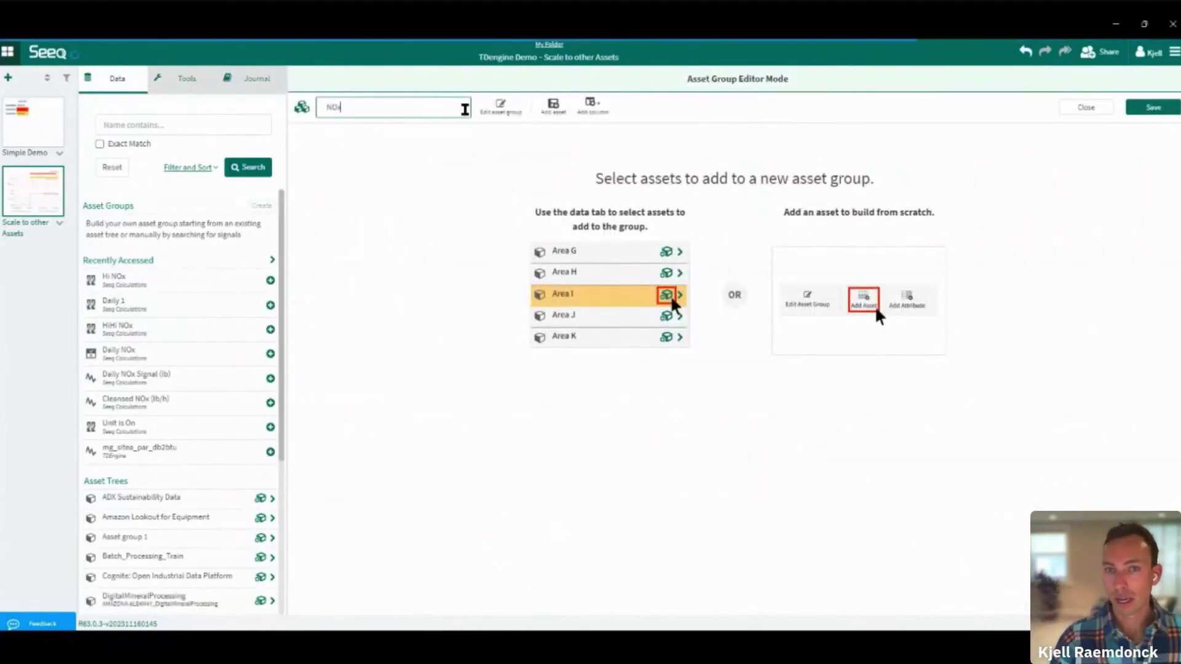
text( monitoring)
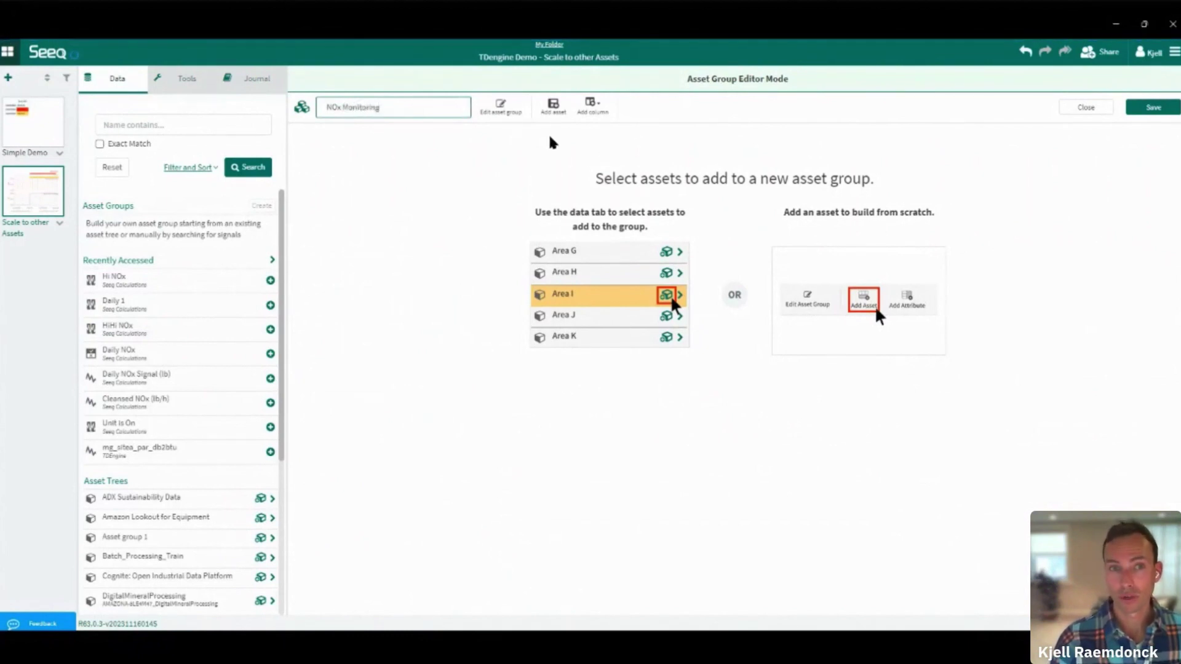
click(553, 106)
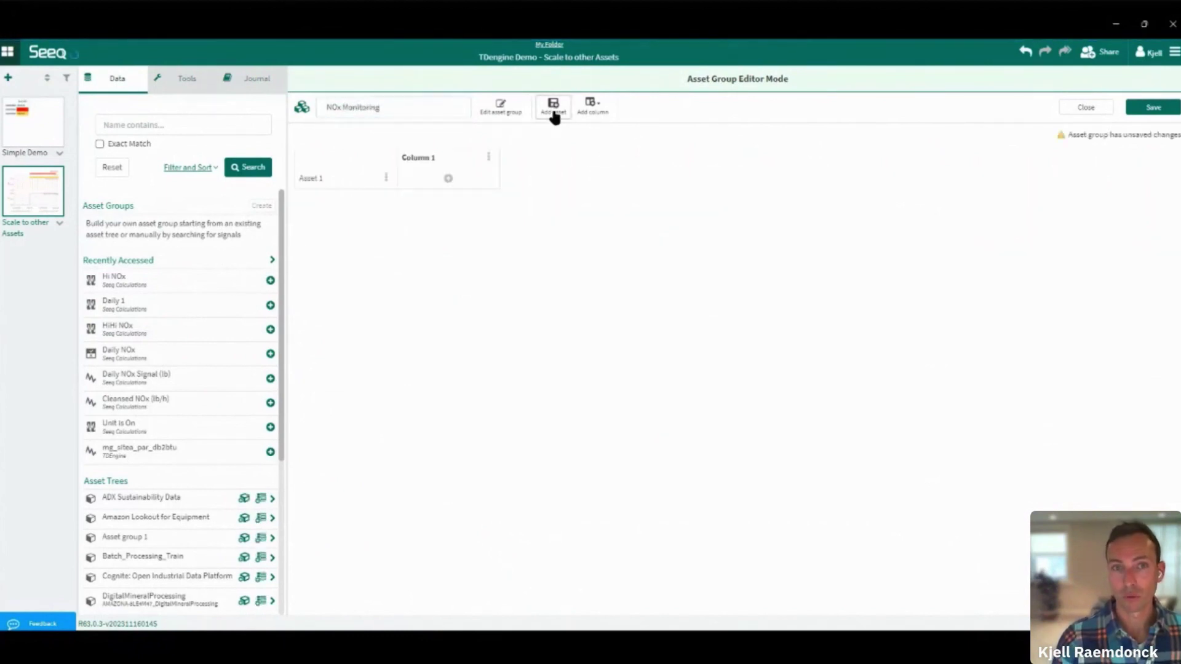
click(351, 179)
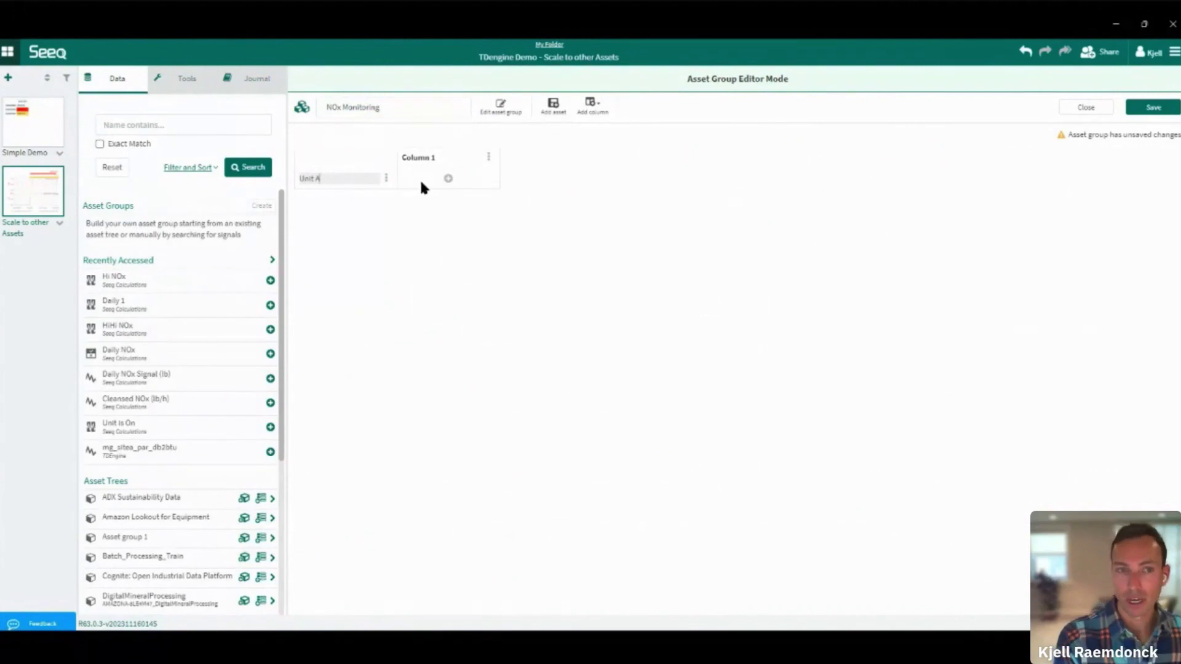
Add a second asset row and name it 'Unit C'
click(543, 110)
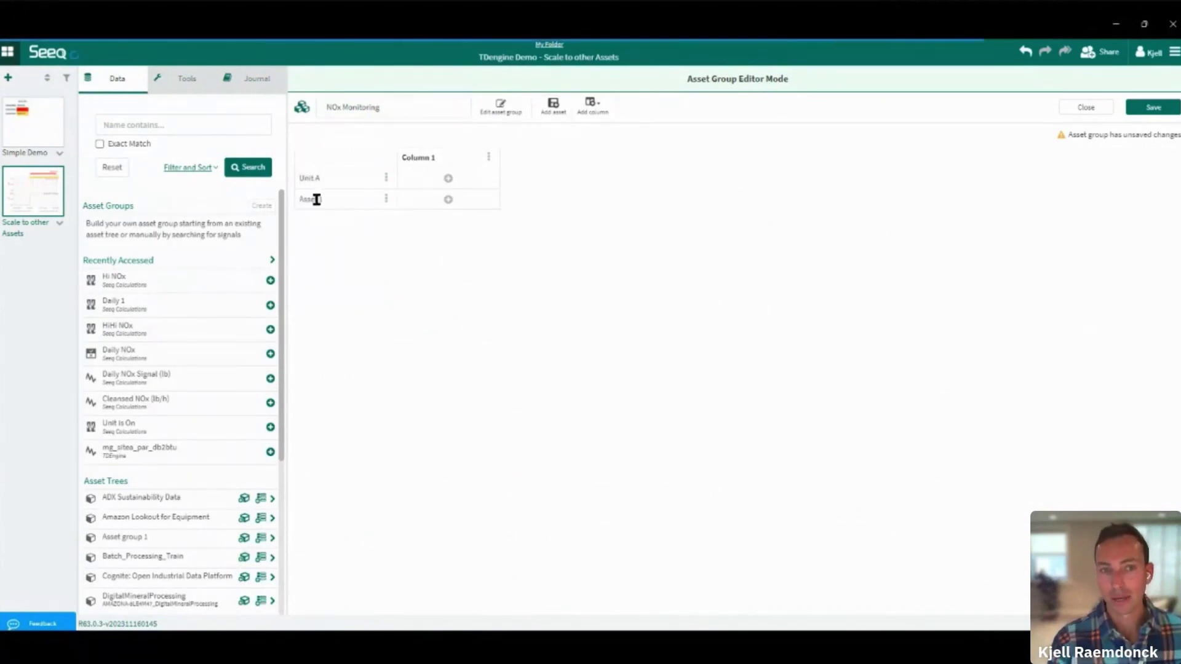
click(332, 199)
text(Unit C)
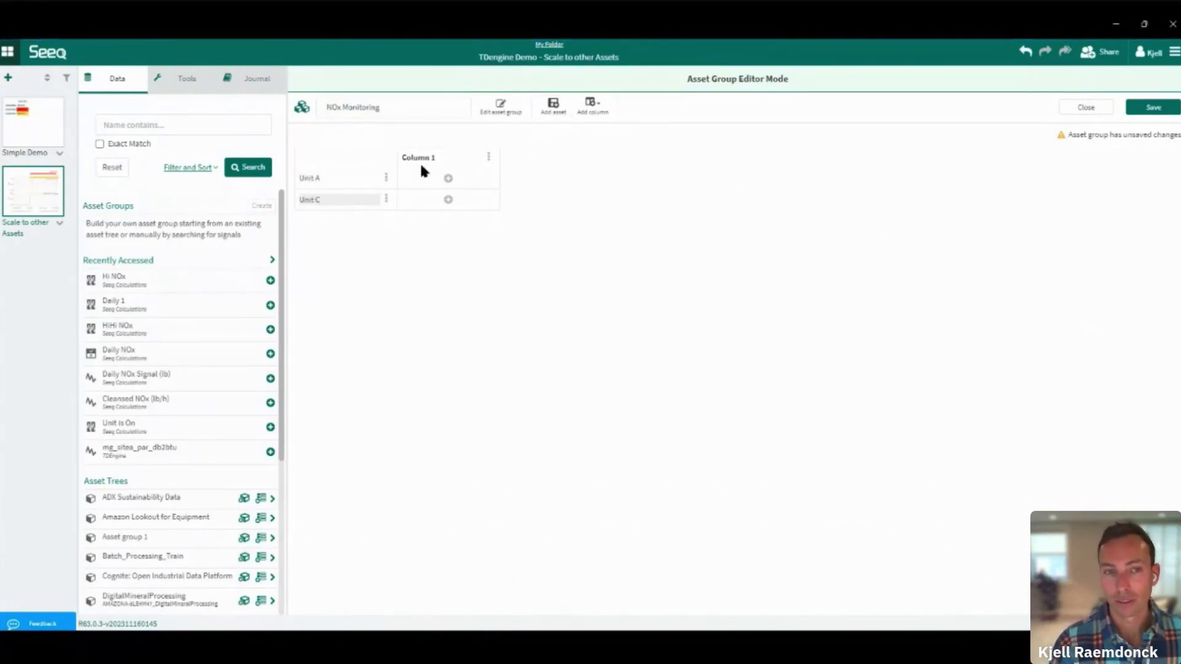
key(Return)
click(591, 105)
Rename Column 1 to NOx and map mg_sitea_par_cems_nox_mass_ct2 as Unit A's NOx signal
click(586, 132)
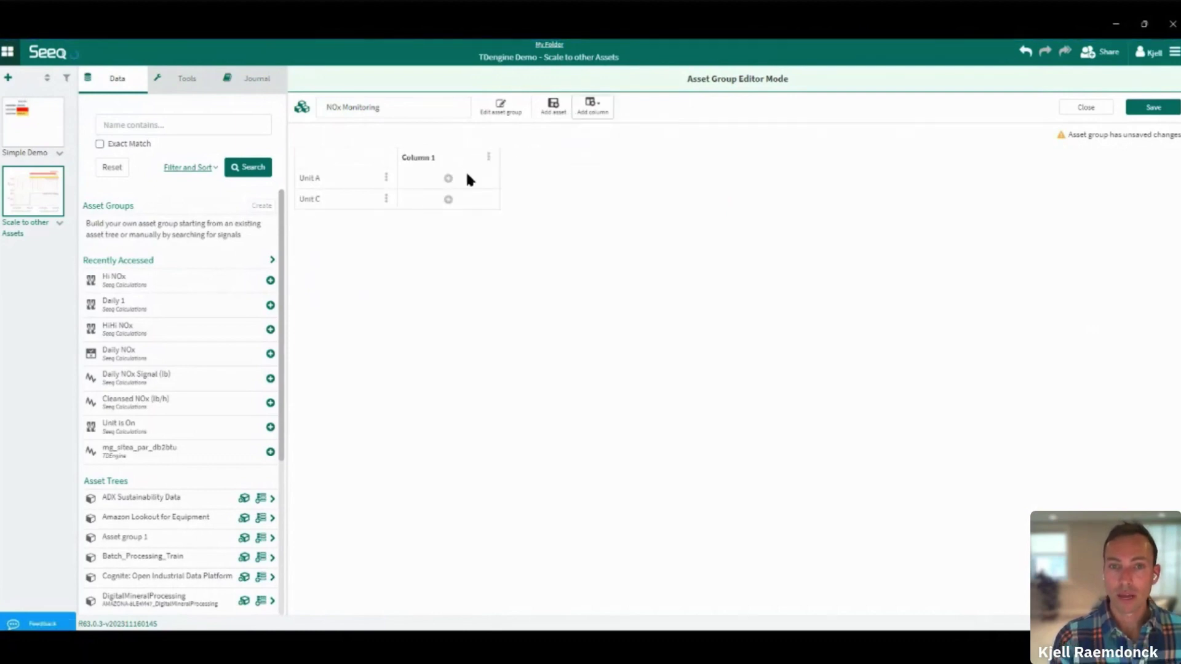
click(457, 158)
text(Nox)
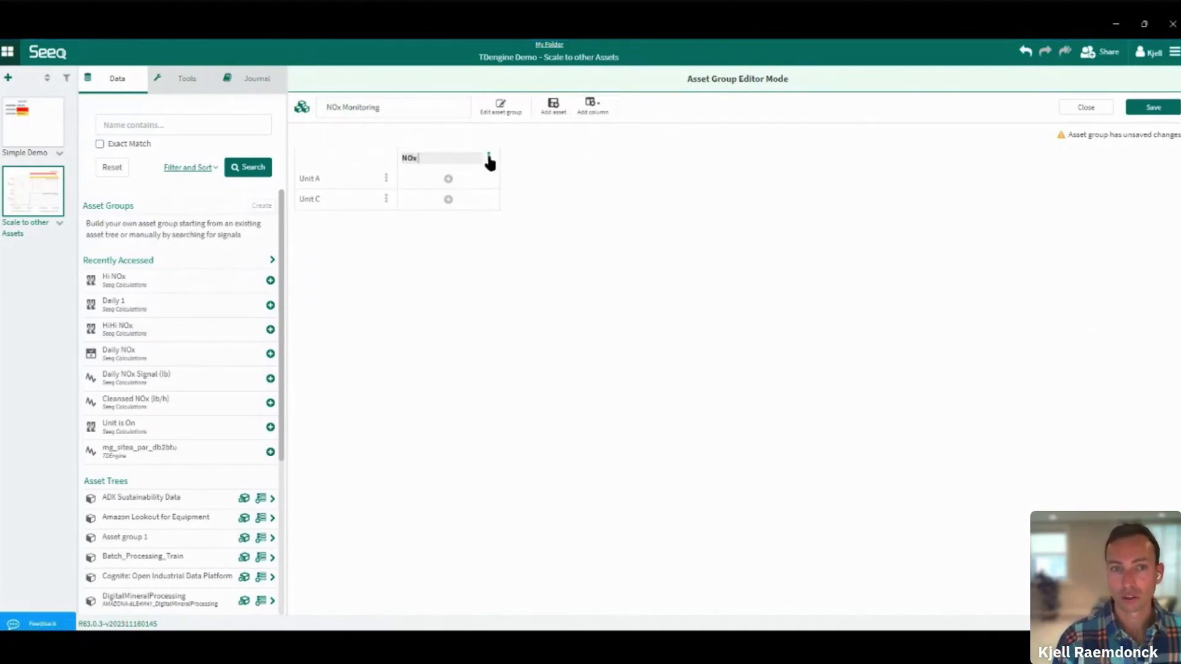
click(448, 180)
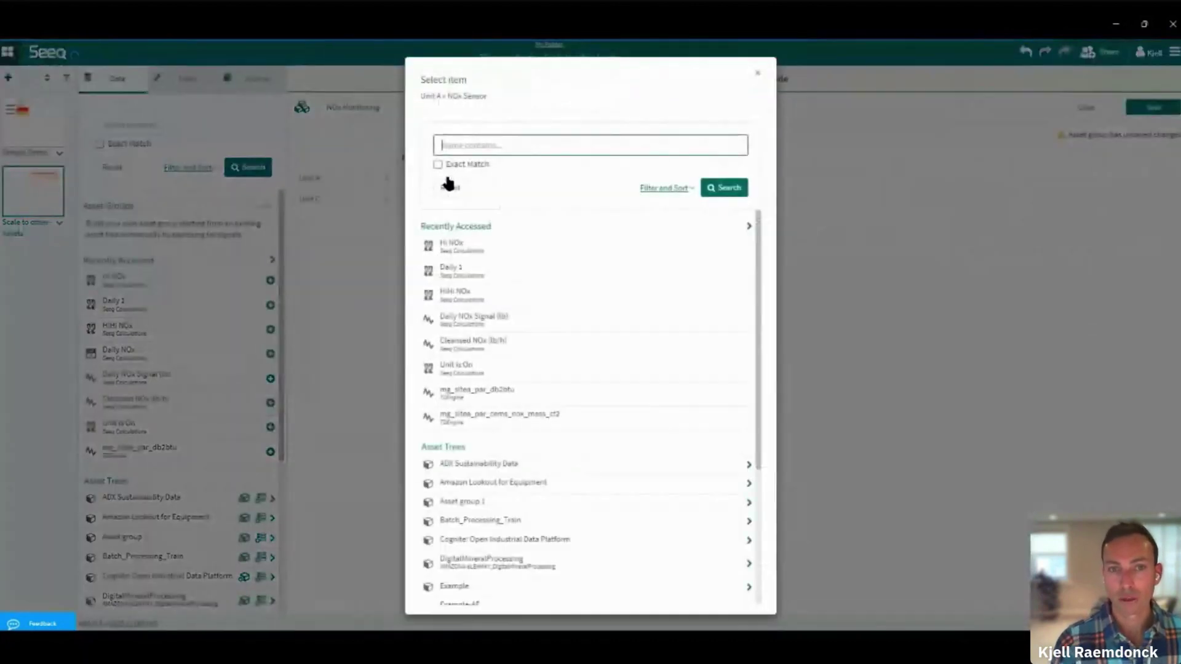
click(507, 415)
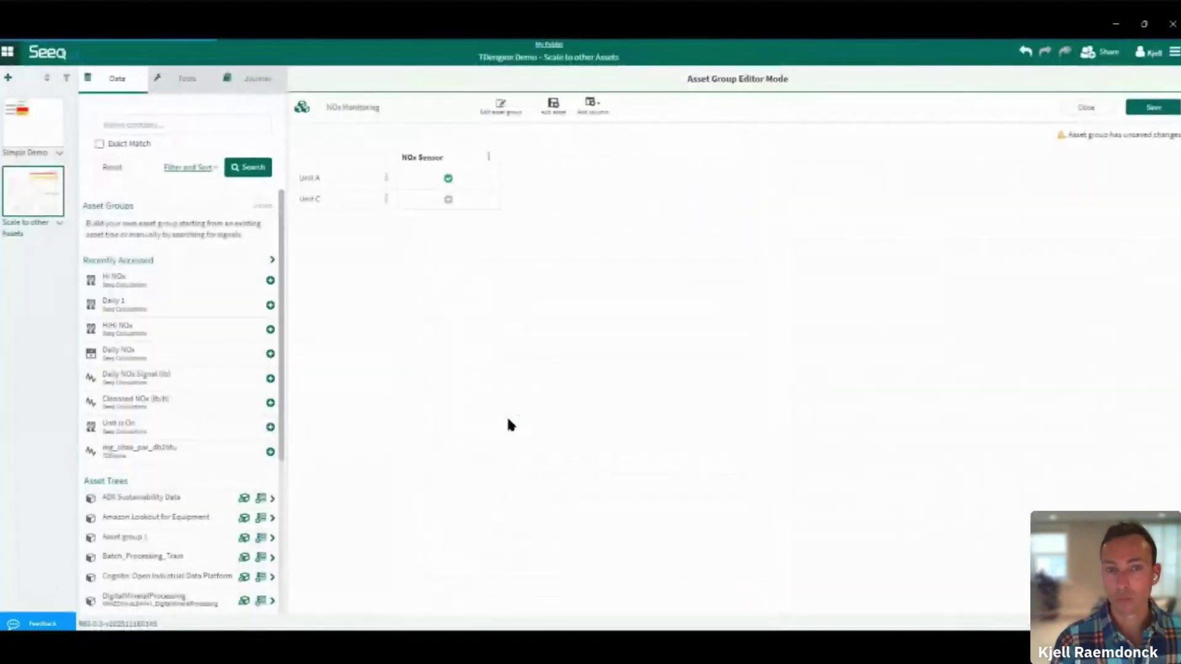
Search for the site C NOx signal and assign the first result to Unit C
click(448, 200)
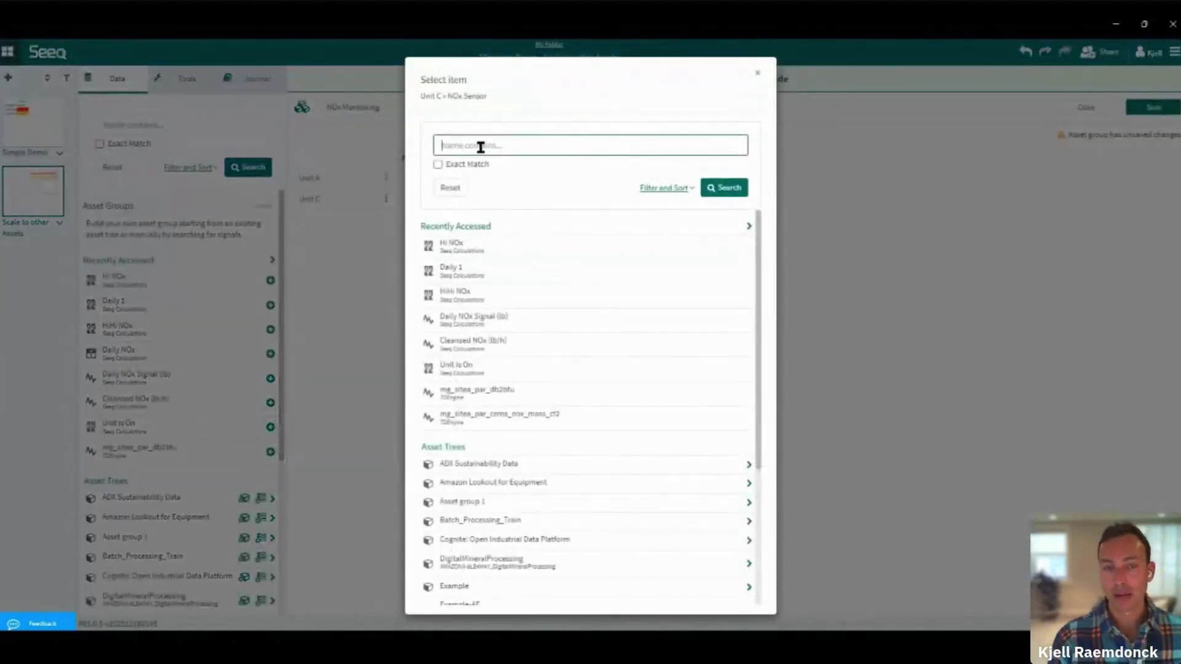
text(*mg_*sitec*nox*)
key(Return)
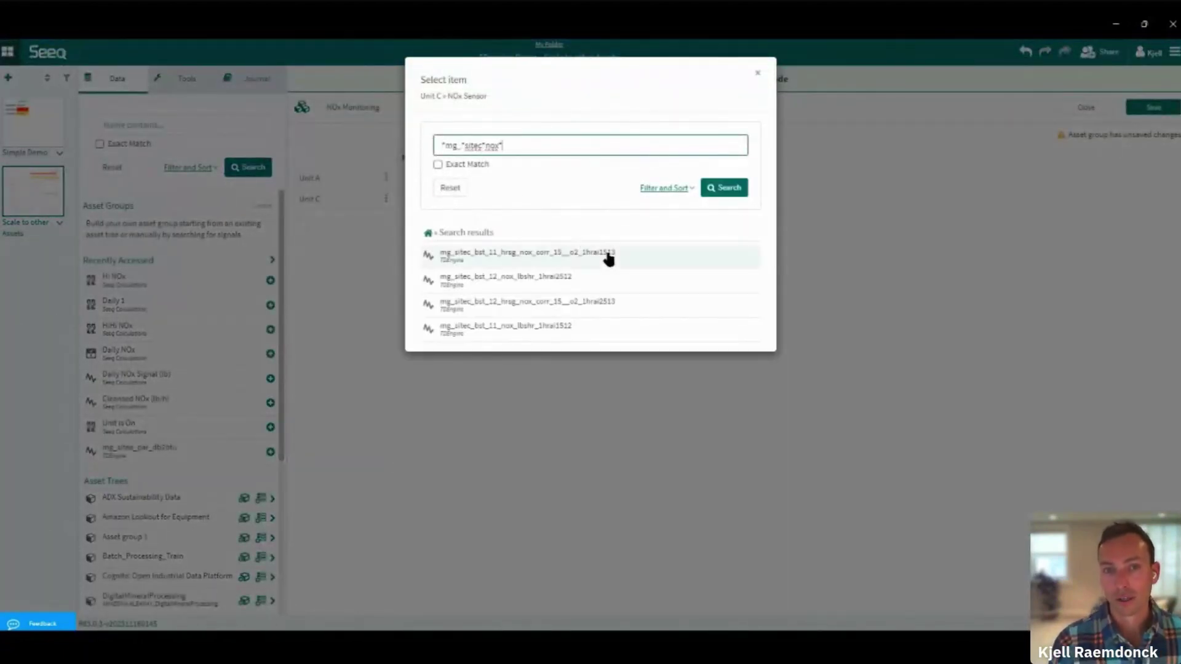
click(607, 257)
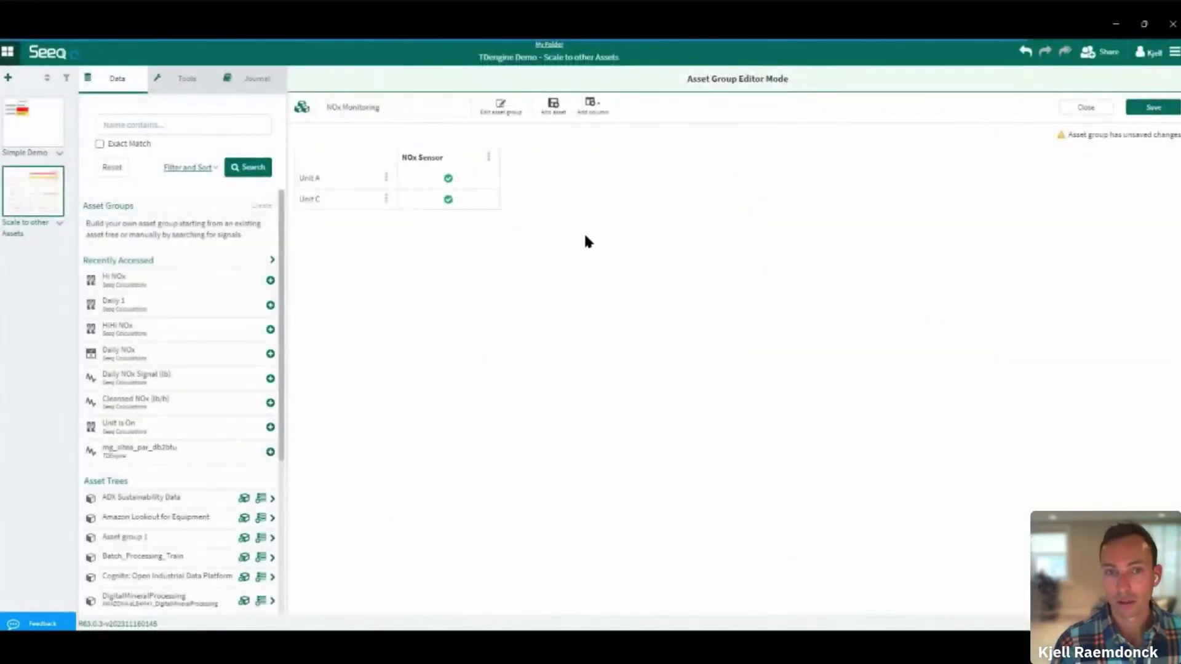
click(591, 105)
Add a new column and name it 'Unit BTU'
click(594, 130)
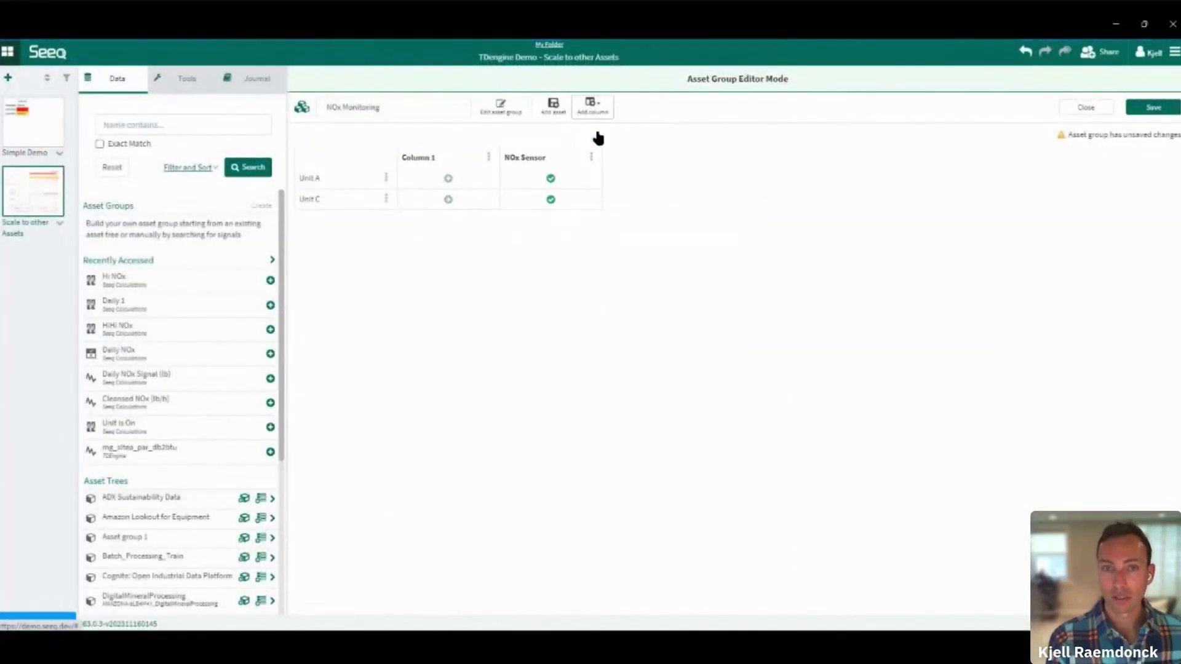
click(471, 158)
key(BackSpace)
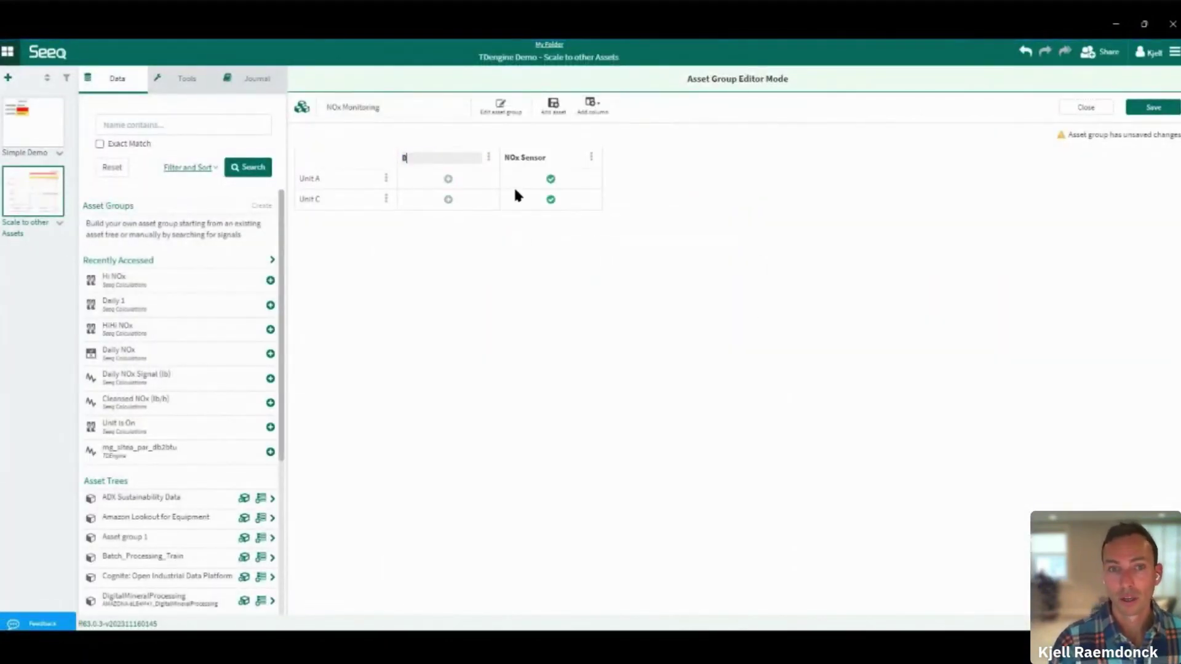
text(Unit)
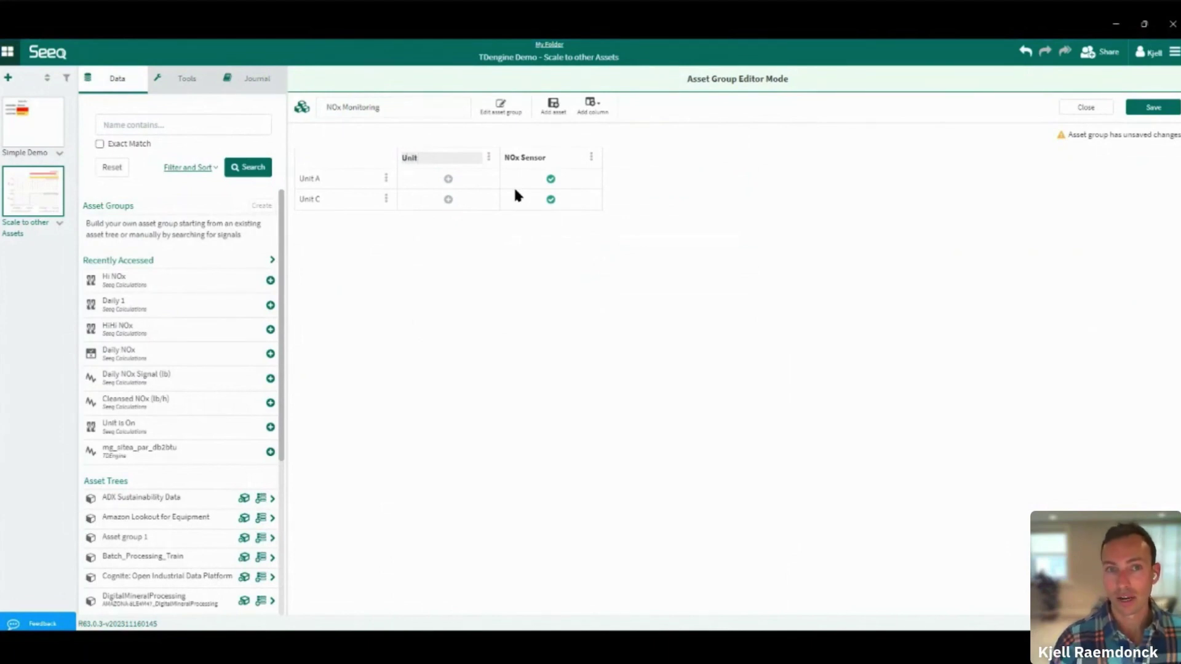
text( BTU)
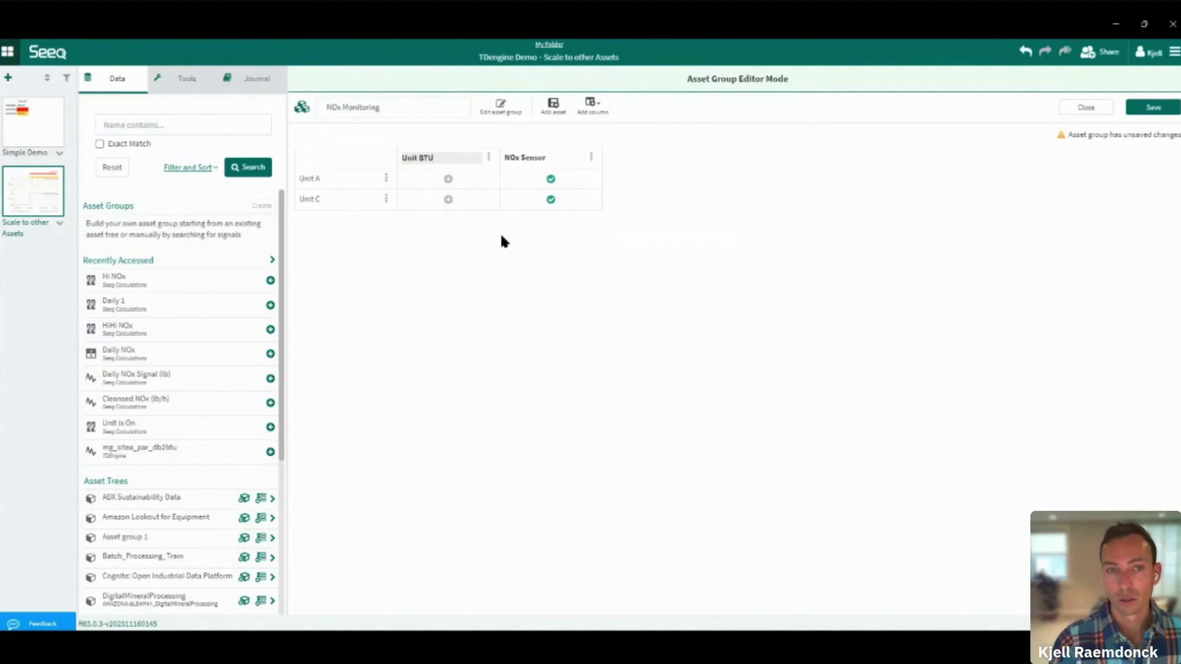
key(Return)
Map mg_sitea_par_db2btu for Unit A and a site C BTU signal for Unit C
click(550, 179)
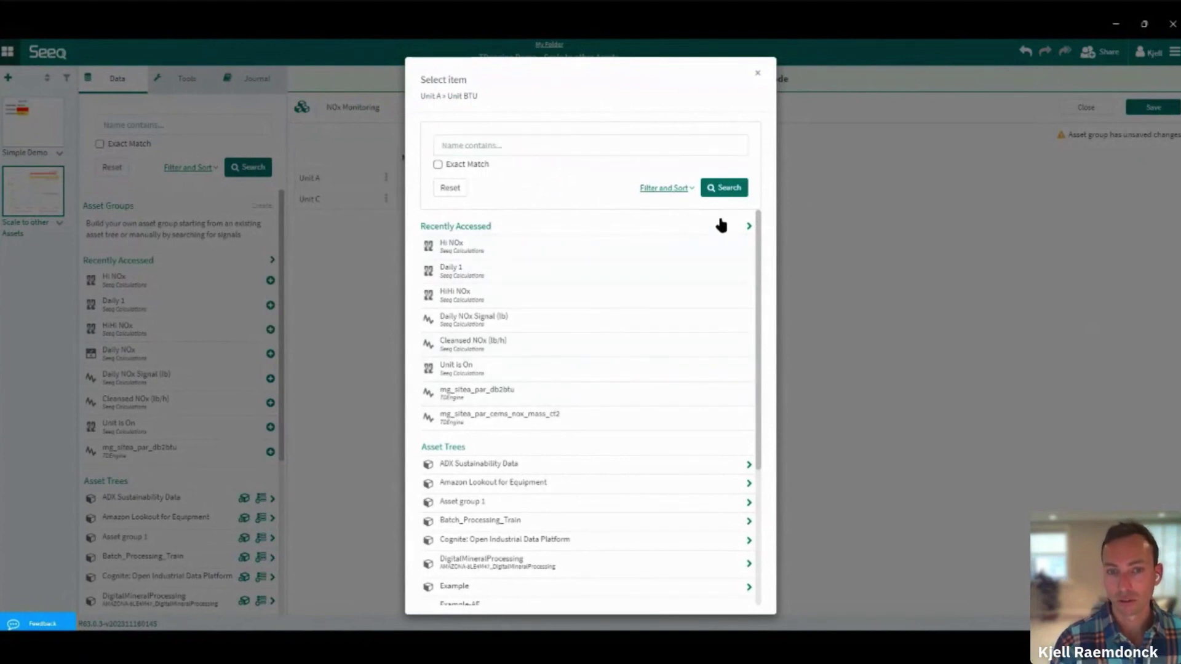
click(483, 227)
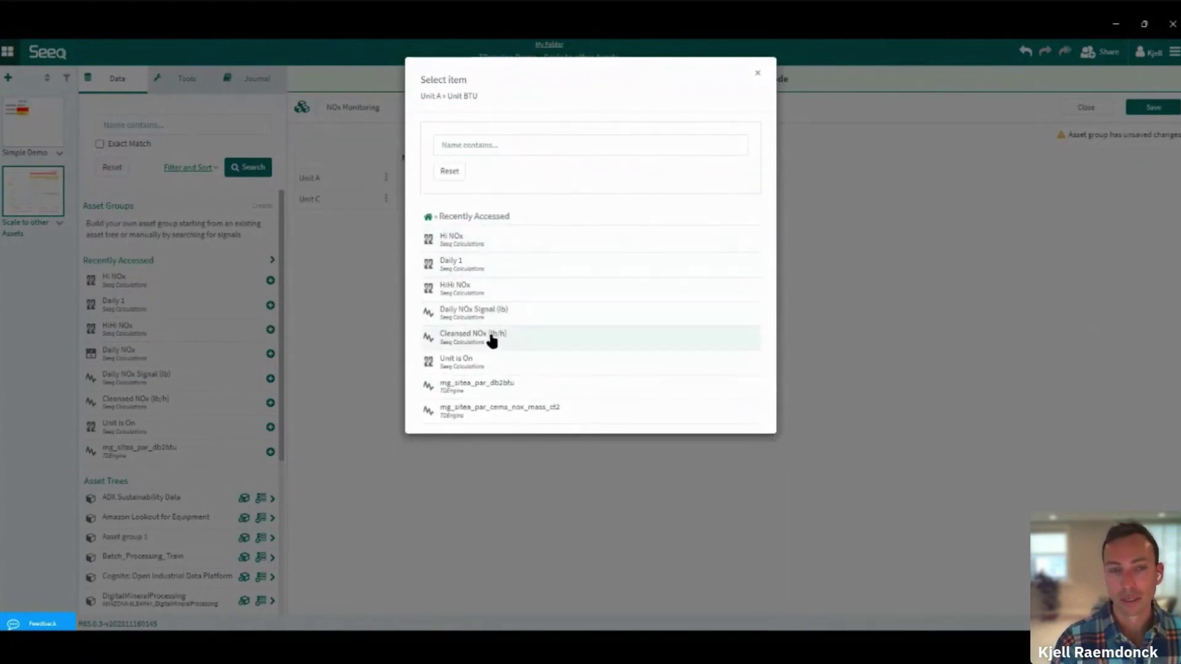
click(452, 169)
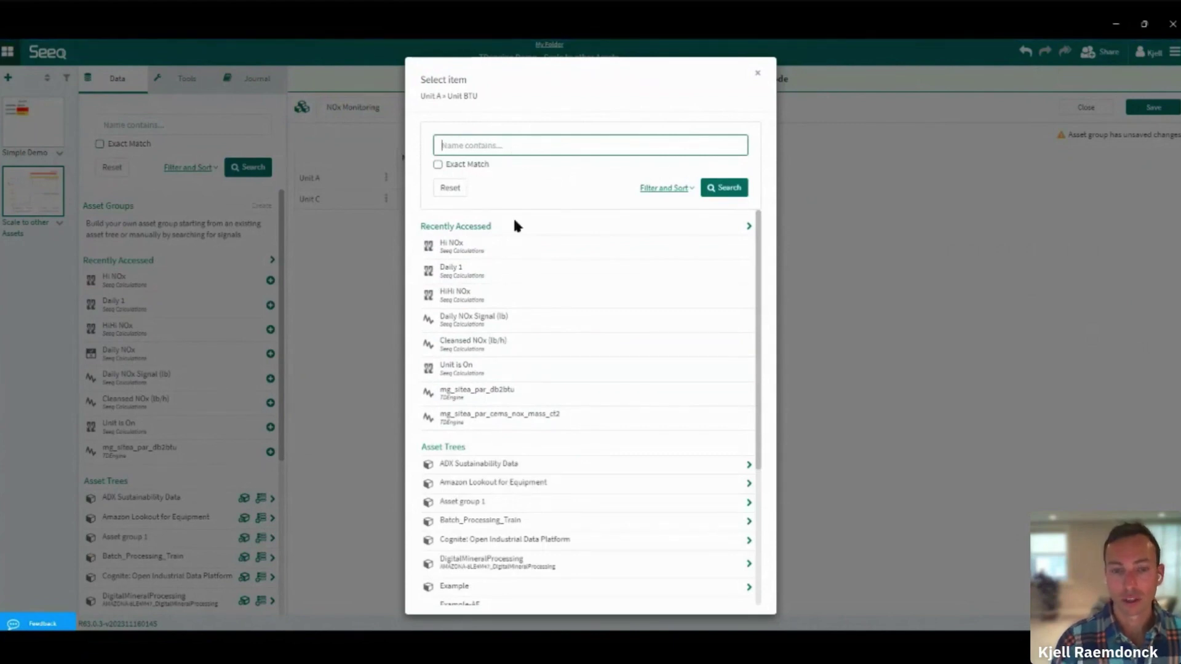
click(487, 396)
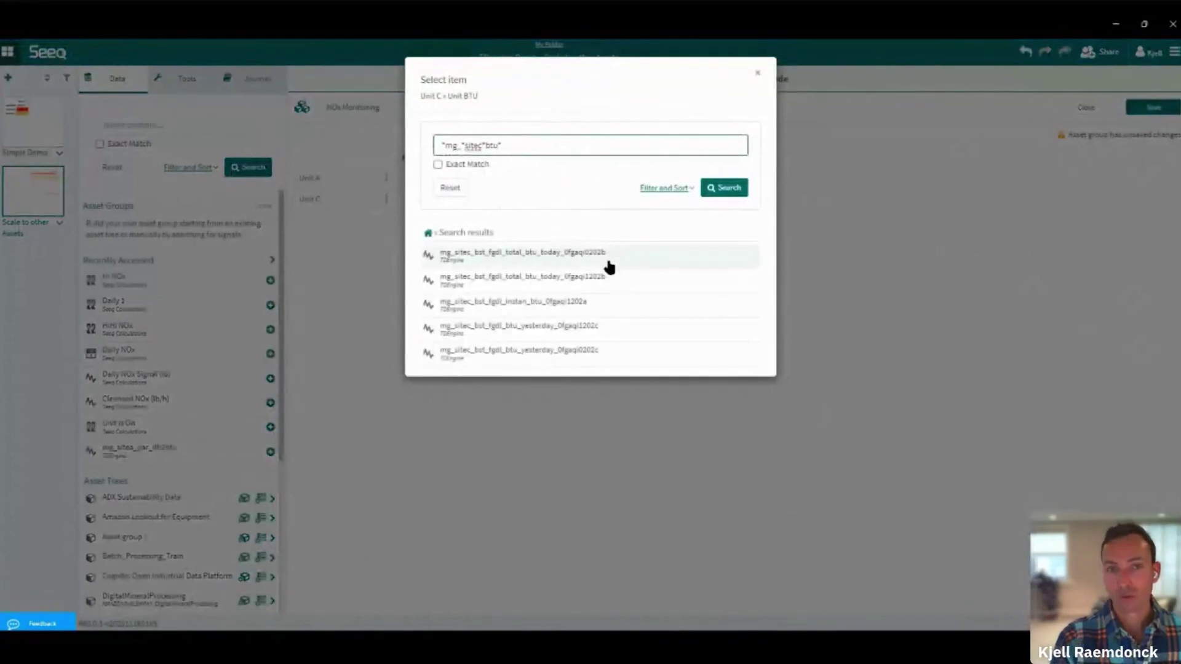
click(602, 304)
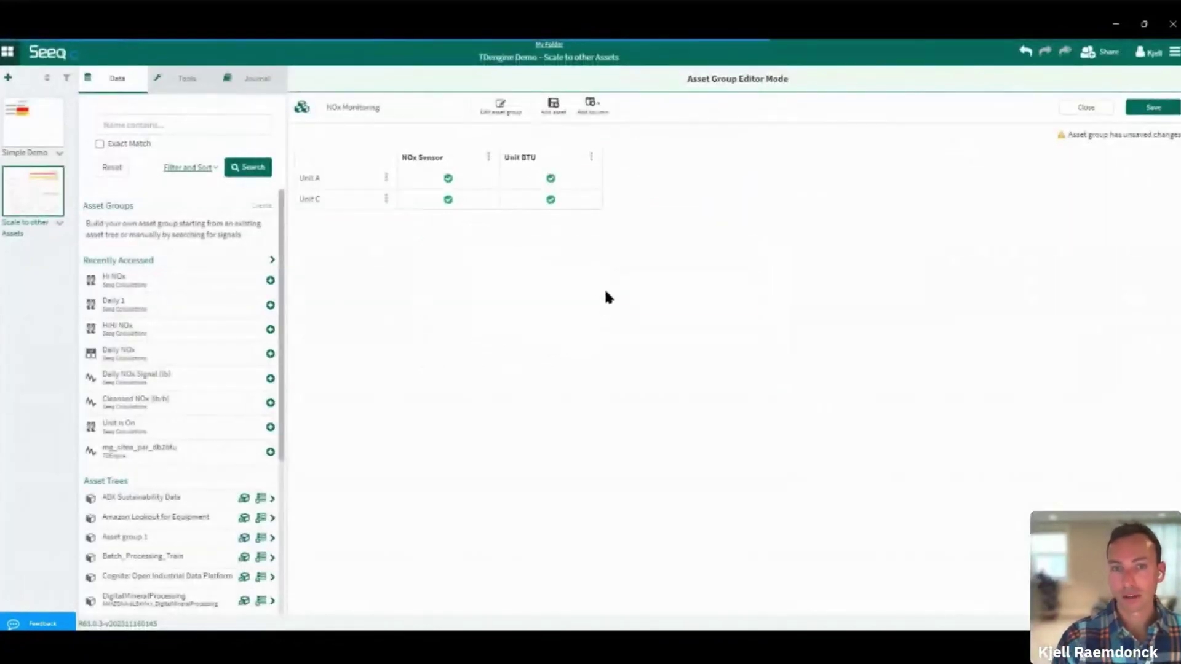
click(594, 111)
Add a 'Unit is On' calculated column from the existing Unit is On item, with formula $ub > 50
click(627, 153)
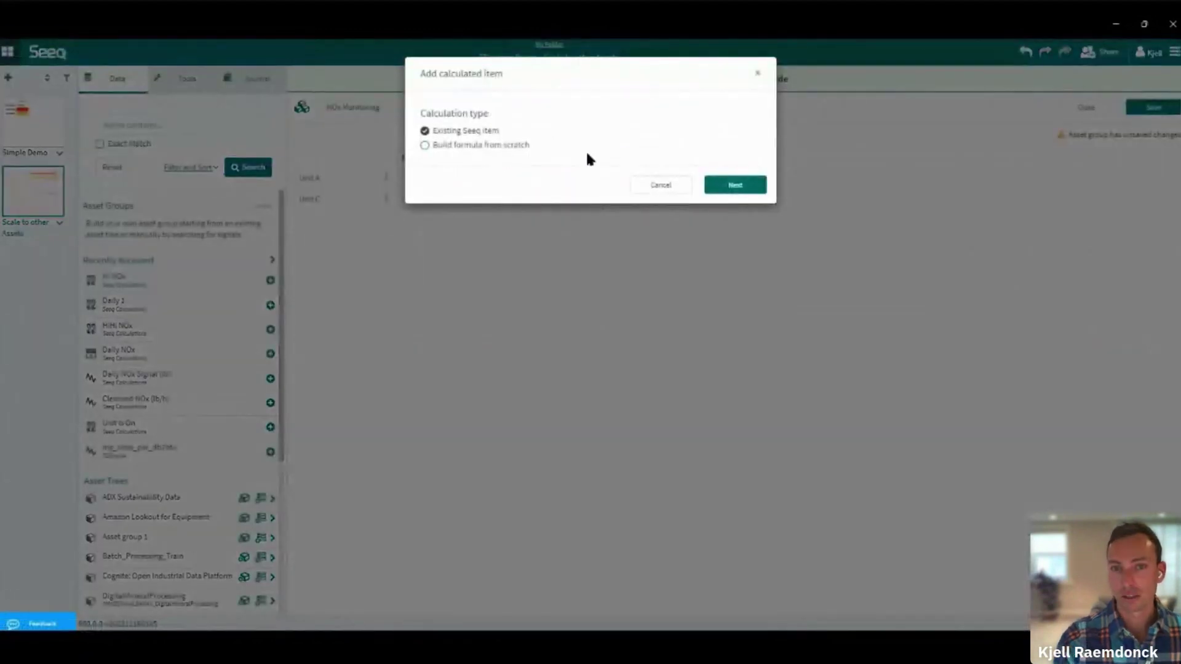
click(720, 185)
text(U)
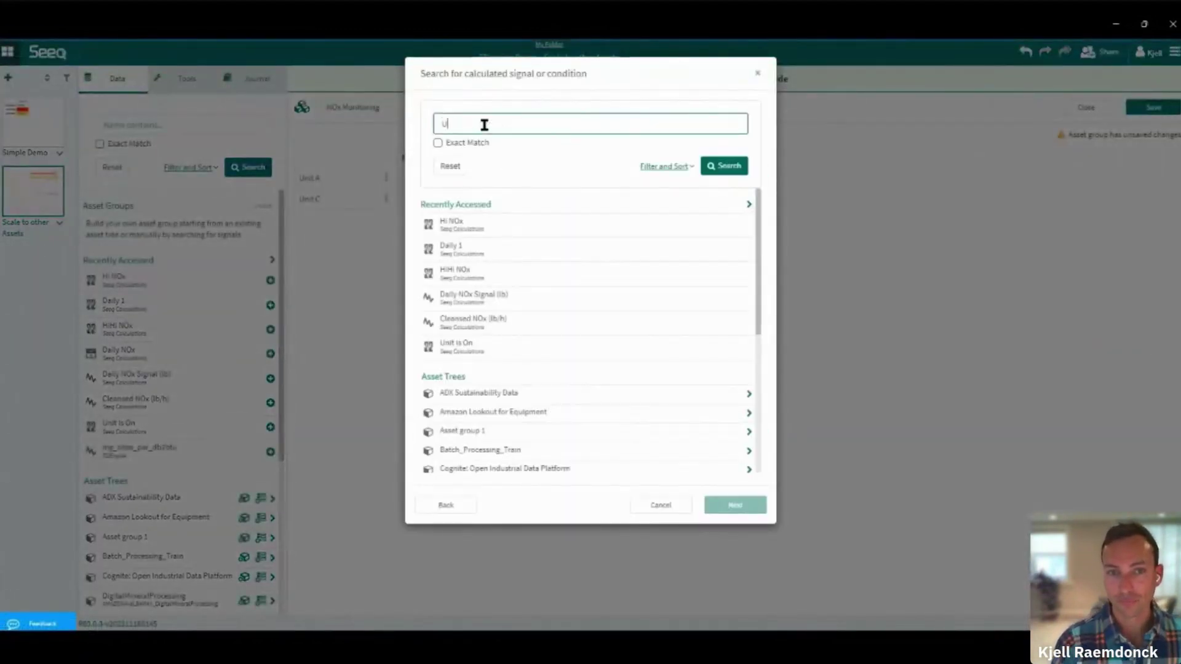
text(nit is)
click(468, 346)
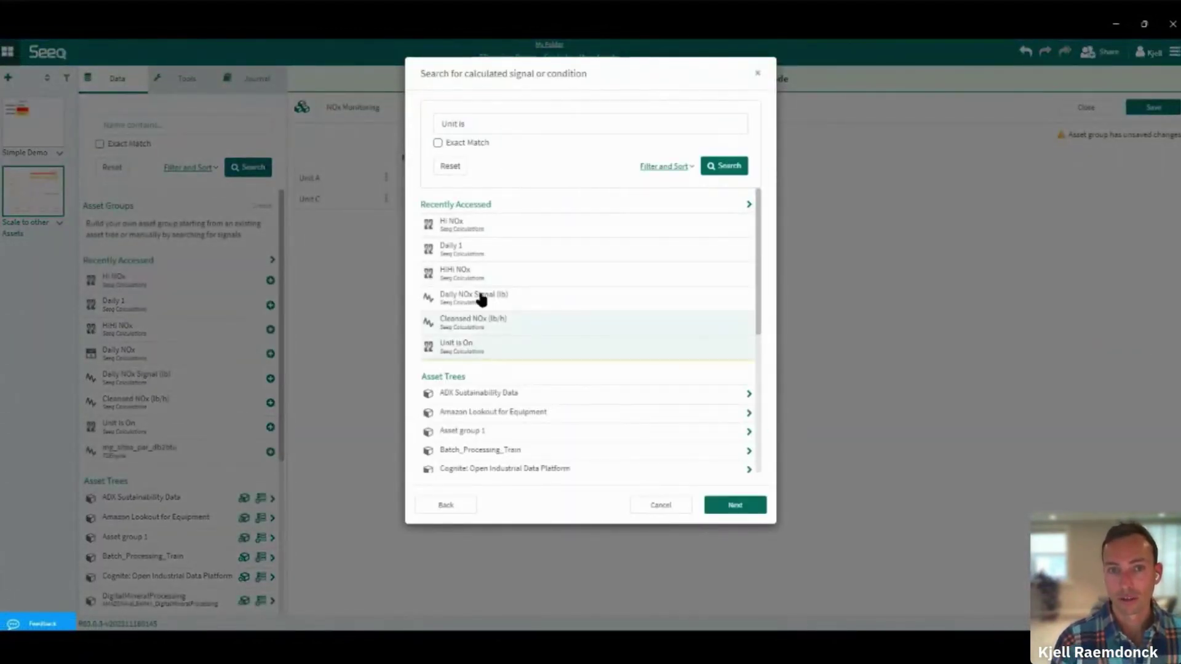
click(735, 504)
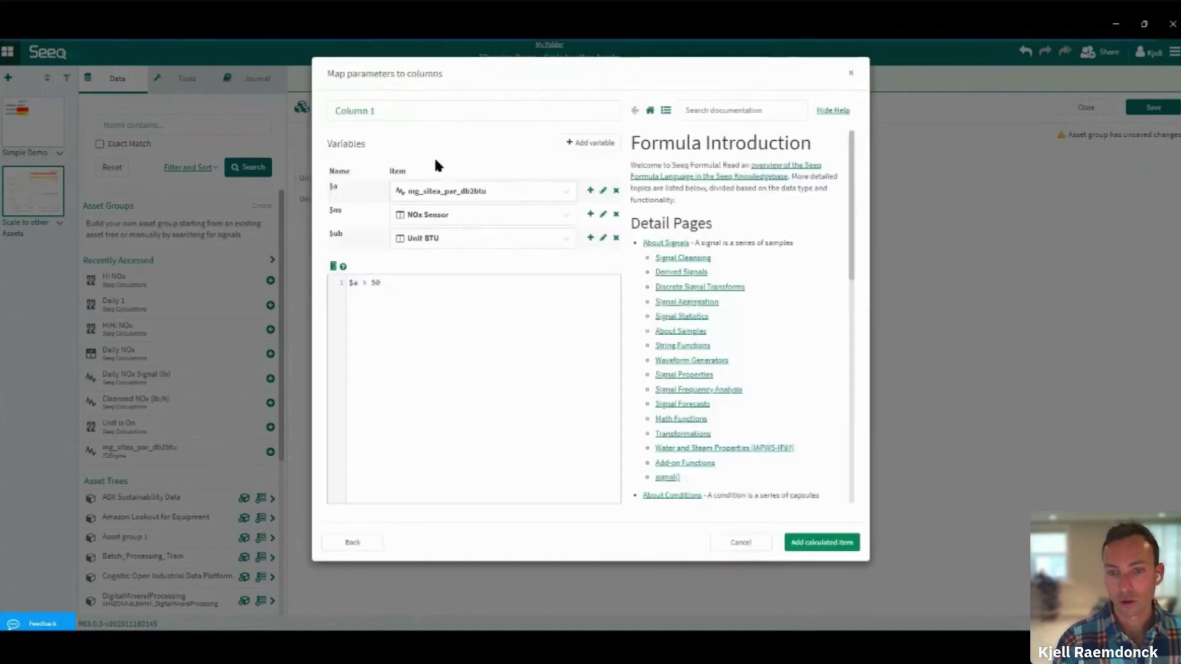
text(Unit is On)
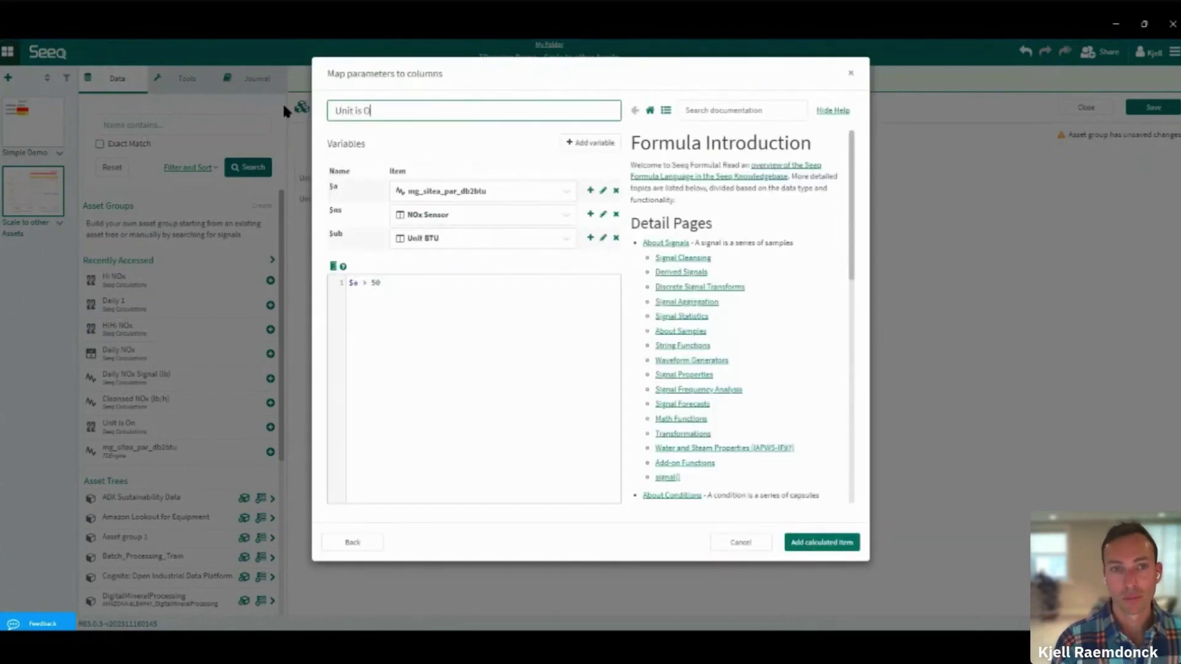
click(352, 283)
text($ub)
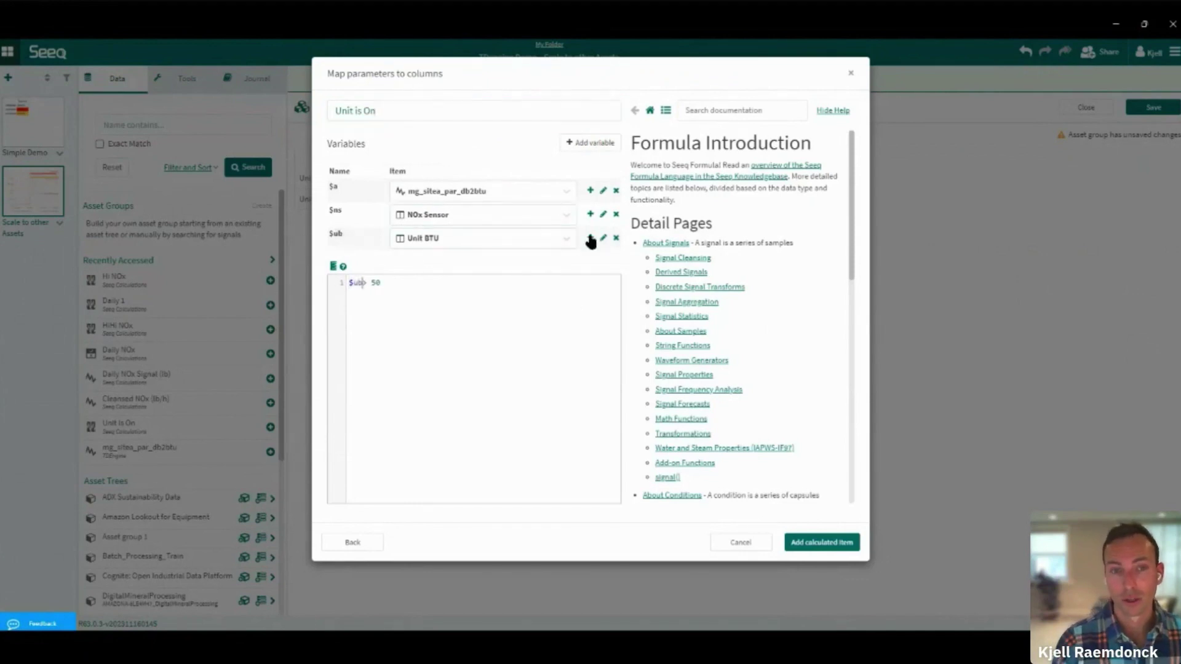
click(806, 541)
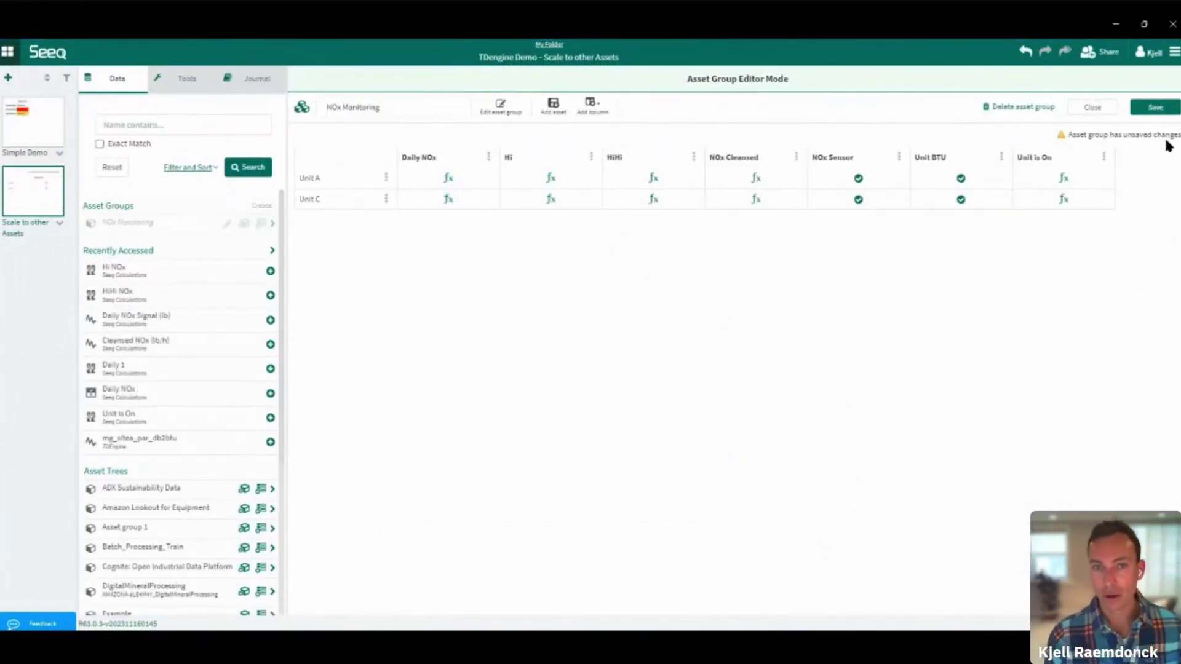
Save the asset group and trend Unit A's Daily NOx, Hi and HiHi from the NOx Monitoring tree
click(1154, 110)
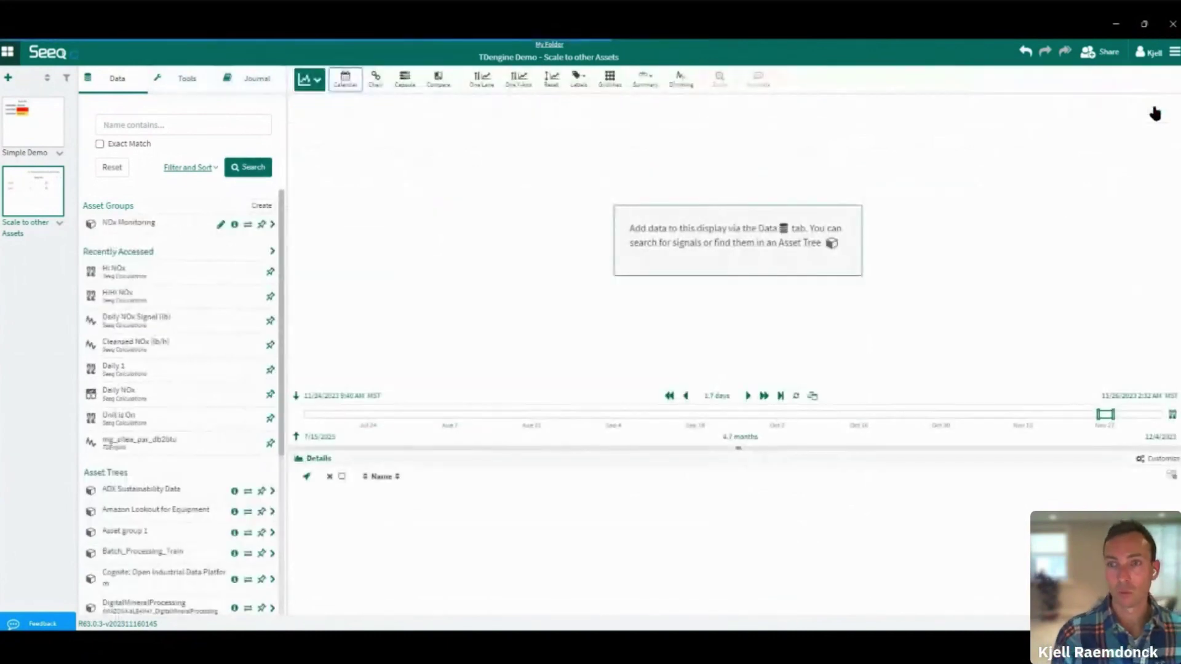
click(141, 223)
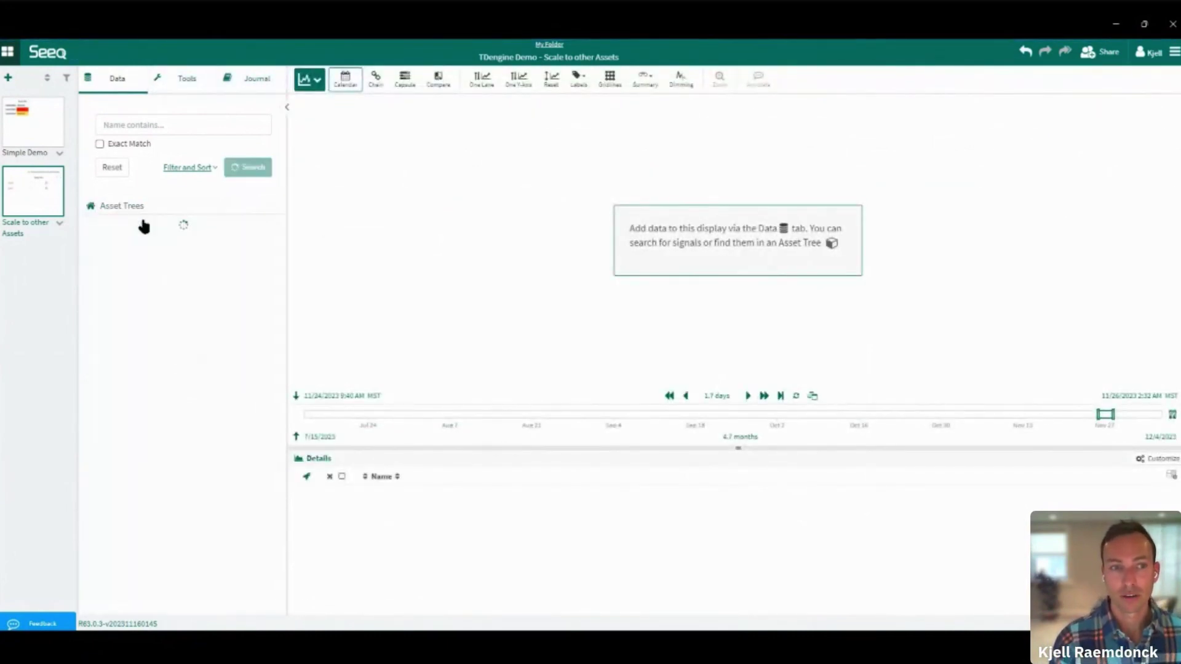
click(143, 247)
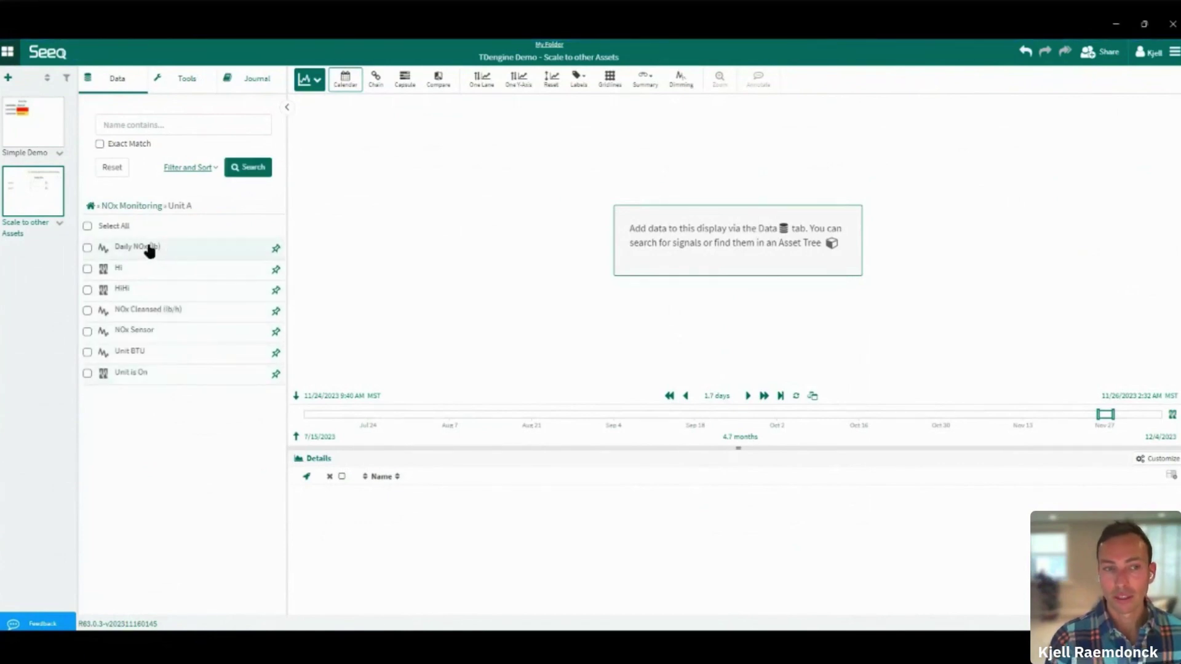
click(150, 249)
click(145, 270)
click(143, 290)
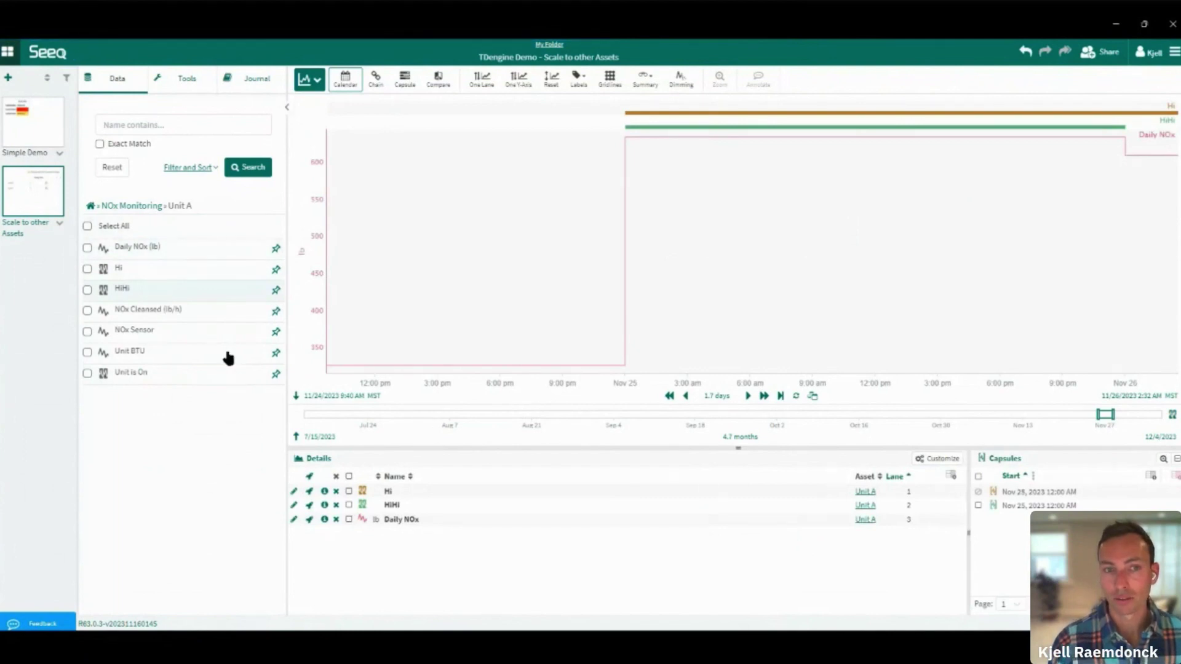
Swap the trended items to Unit C, then back to Unit A
click(145, 205)
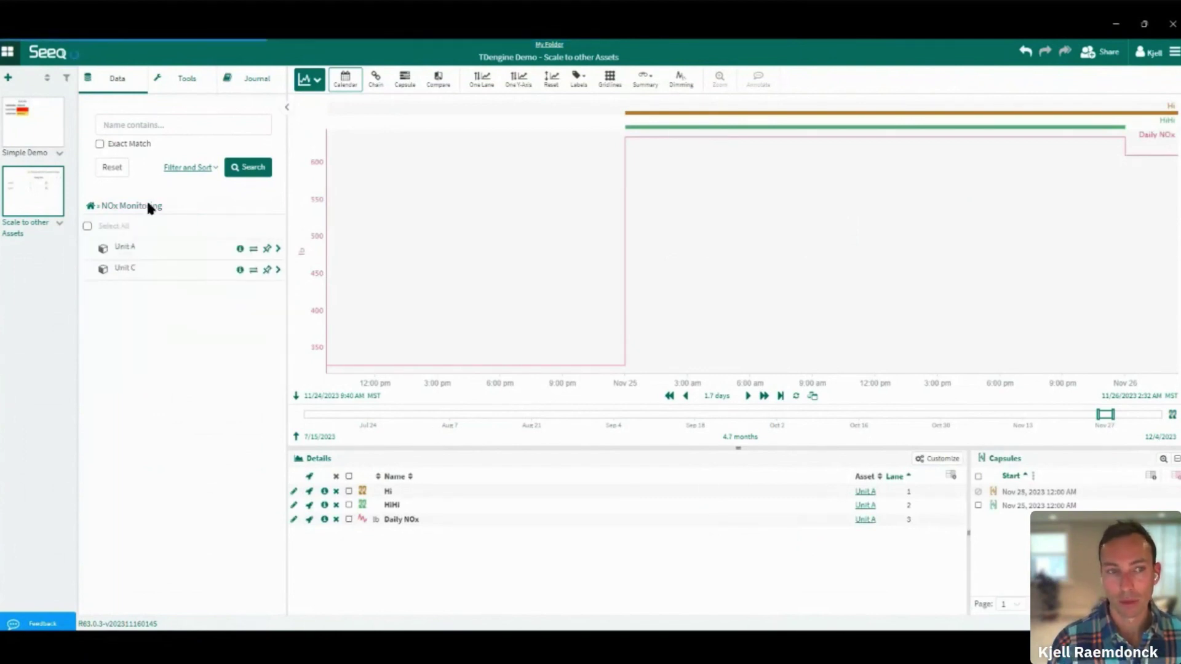
click(253, 271)
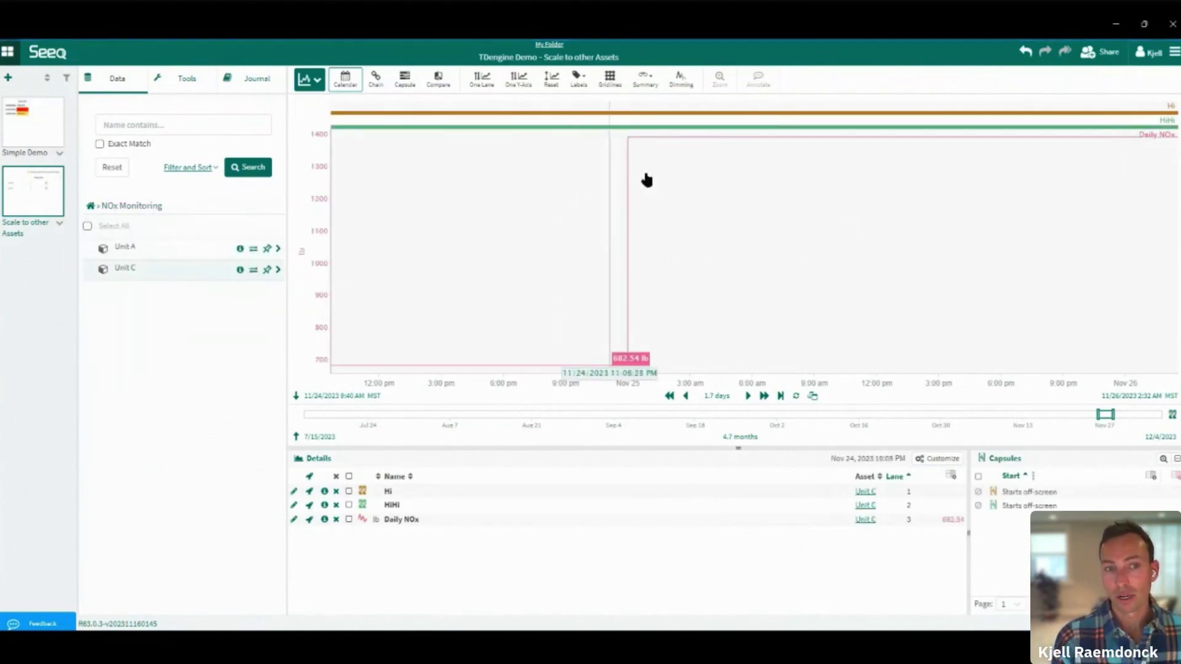
click(254, 249)
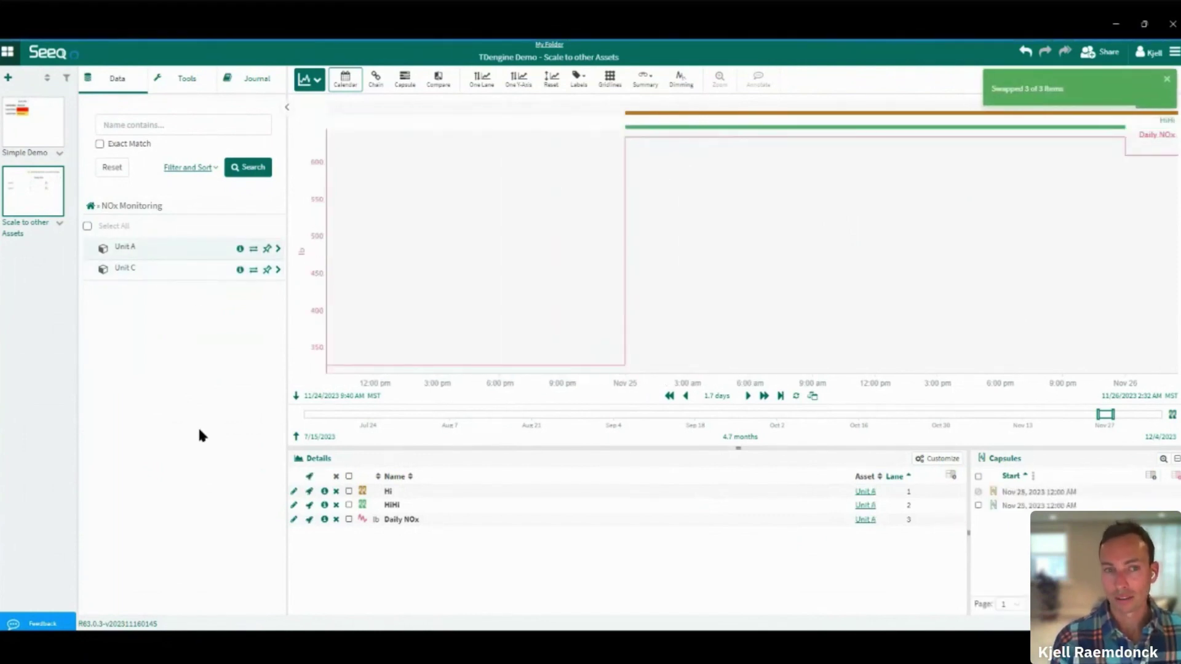
click(309, 79)
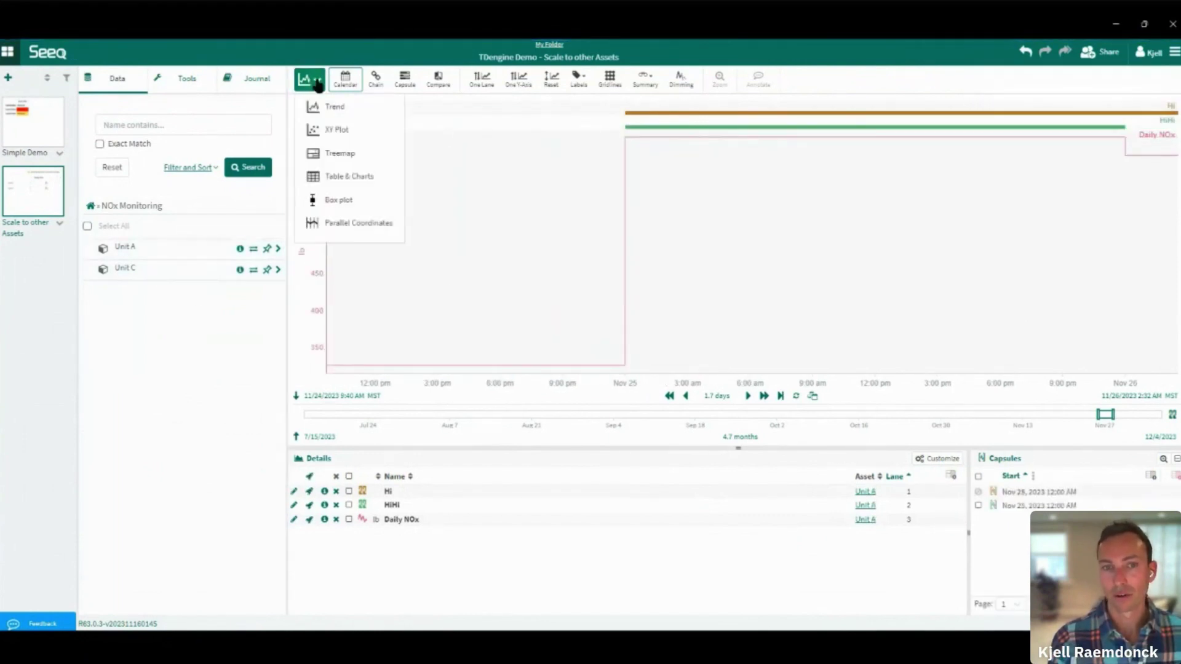
Show a treemap with Hi prioritised yellow and HiHi red, then drill into Unit C's trend
click(354, 154)
click(1058, 492)
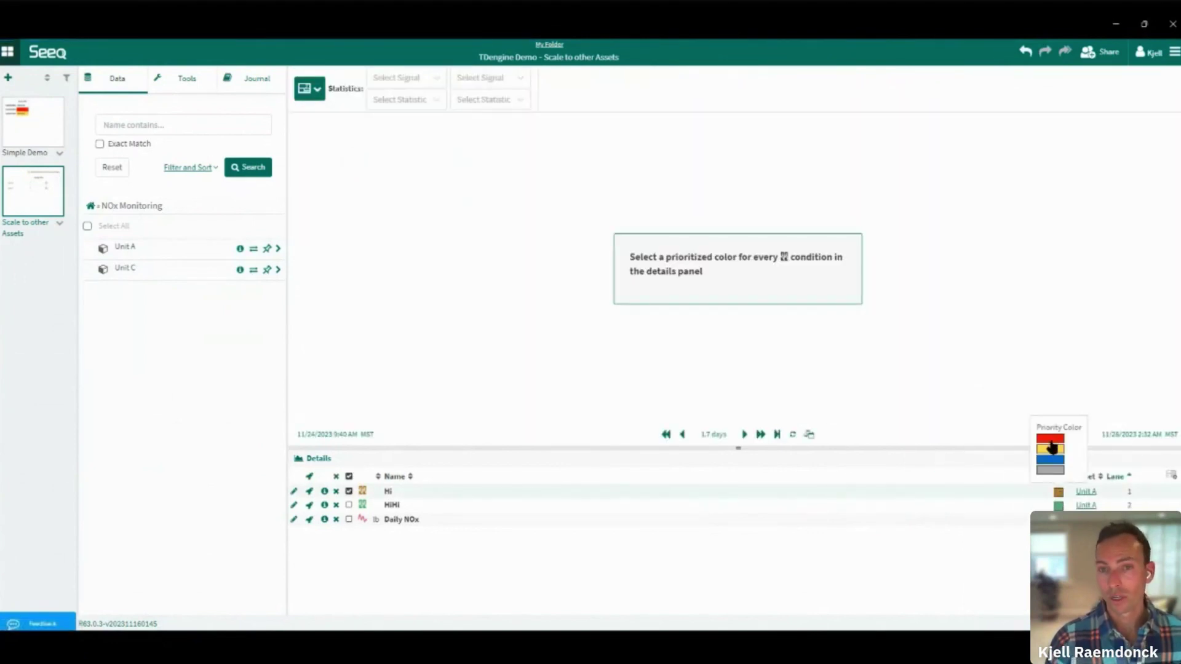
click(1051, 450)
click(1059, 491)
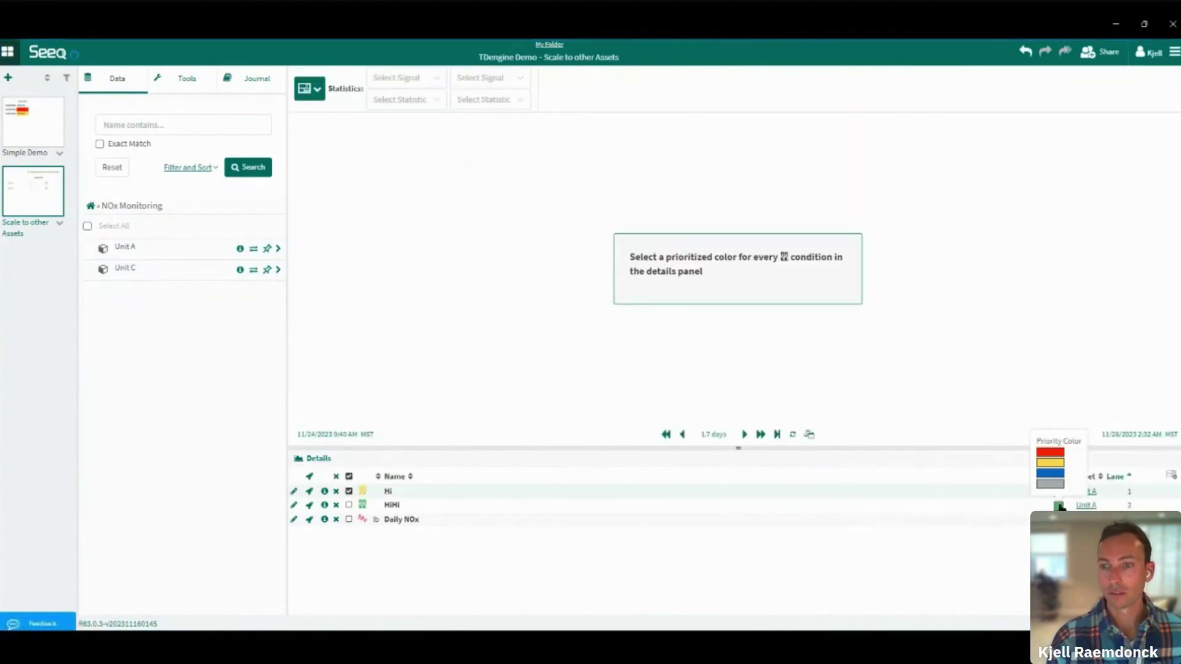
click(1050, 453)
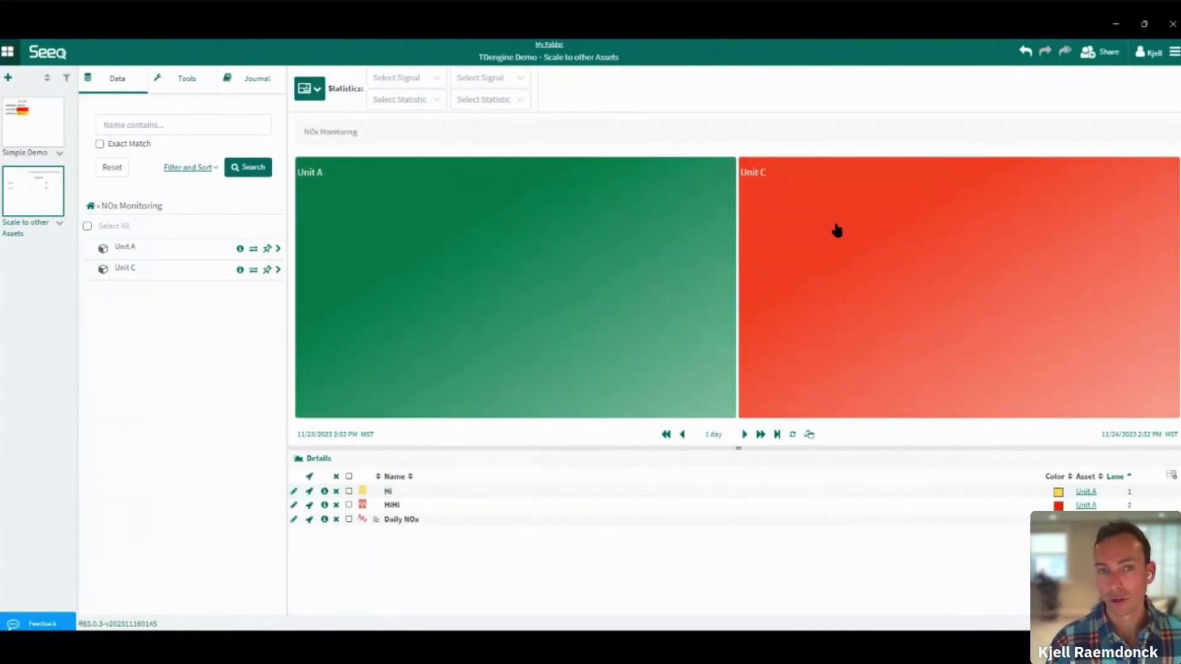
click(836, 230)
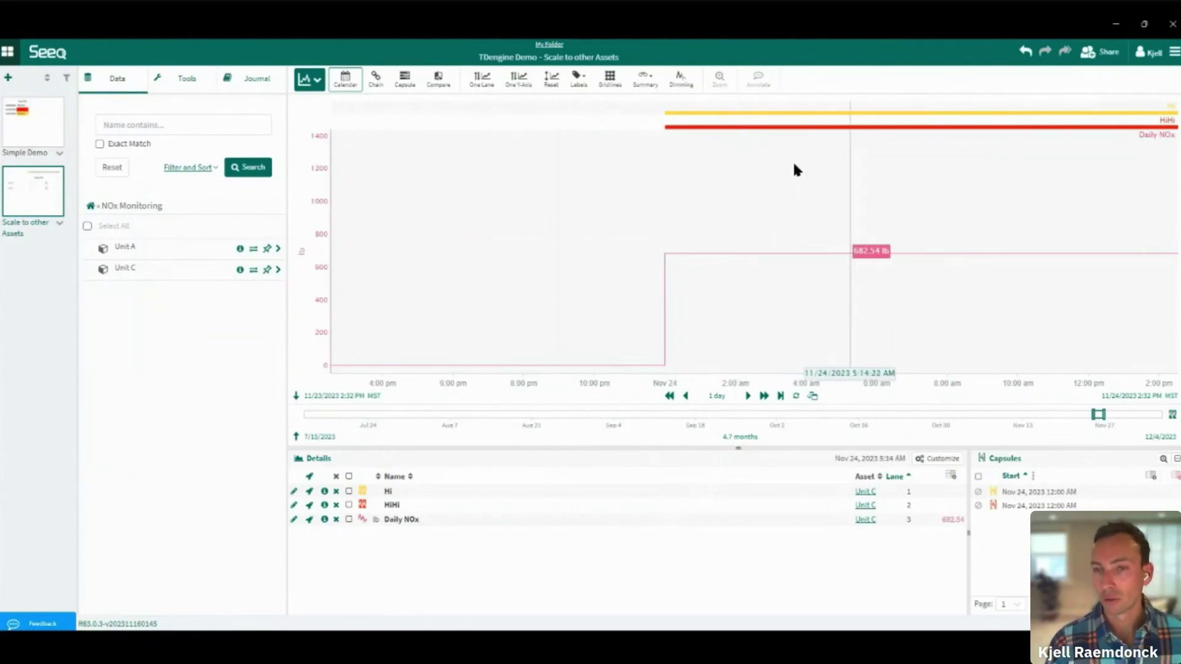
Go back to the treemap, then switch the Organizer furnace report's asset from Furnace 9 to Boiler 2
key(ctrl+z)
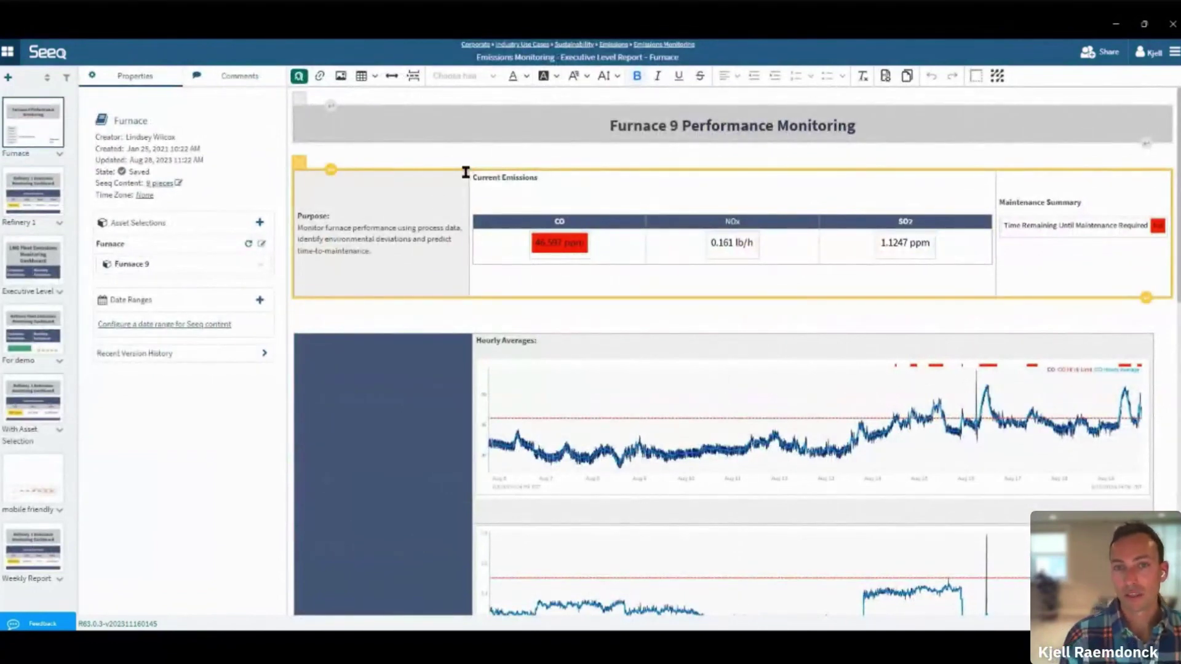
scroll(441, 174, down, 1)
scroll(439, 172, down, 4)
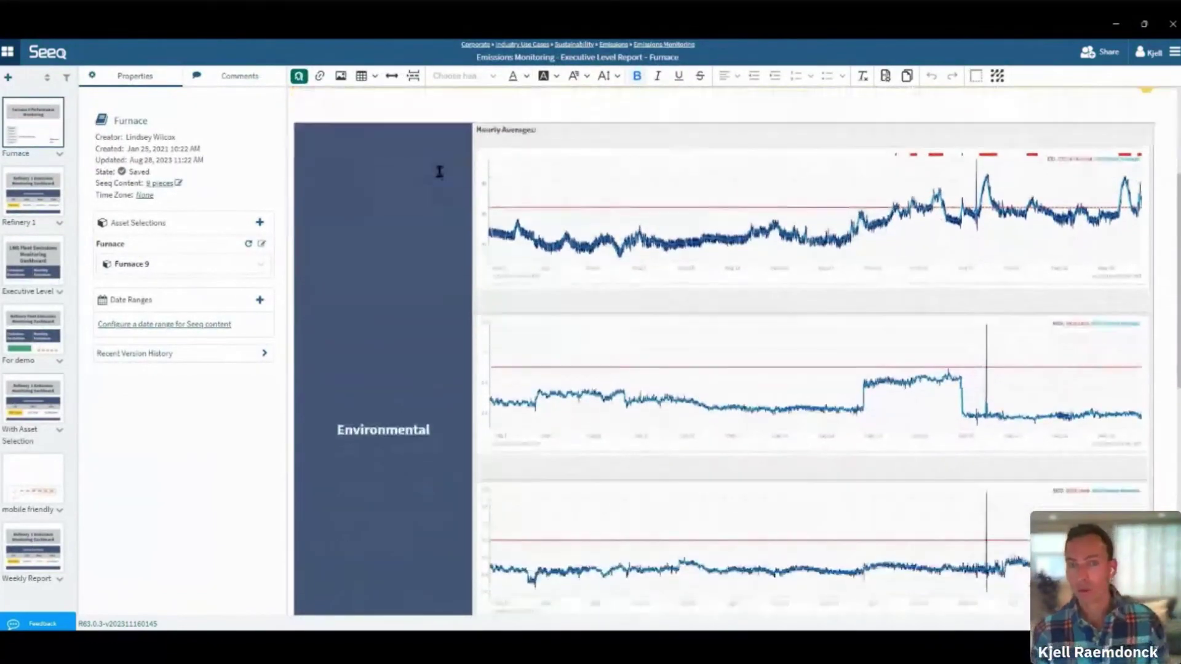
scroll(918, 288, down, 5)
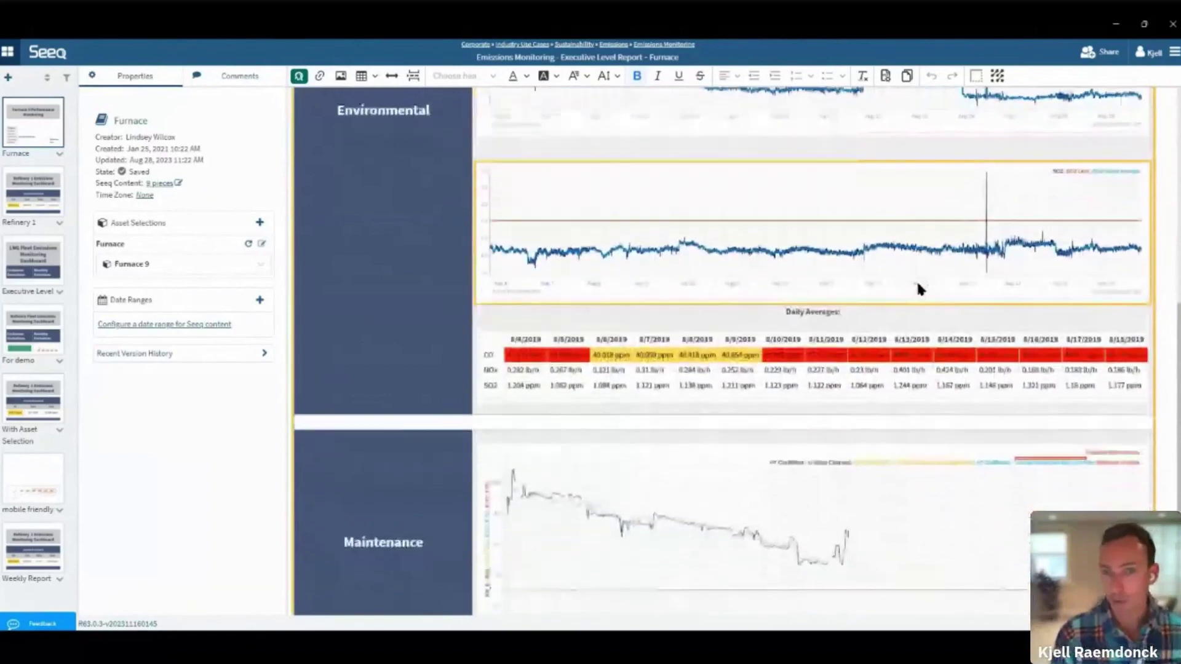
scroll(562, 313, down, 2)
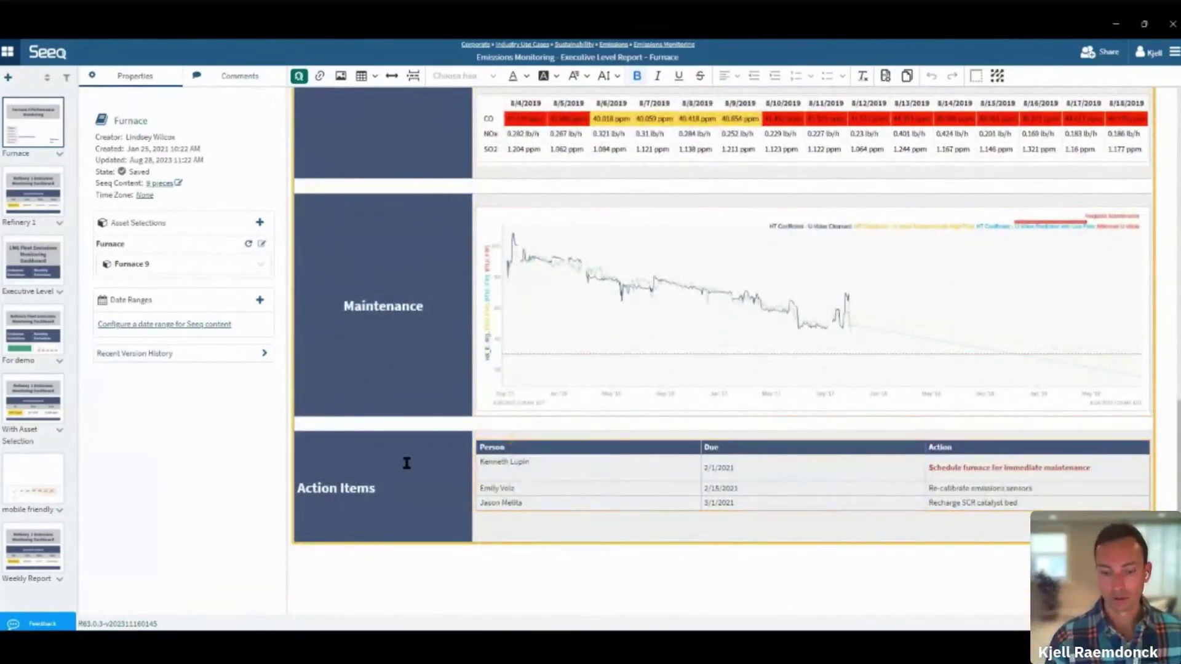
scroll(402, 460, up, 4)
scroll(401, 456, up, 6)
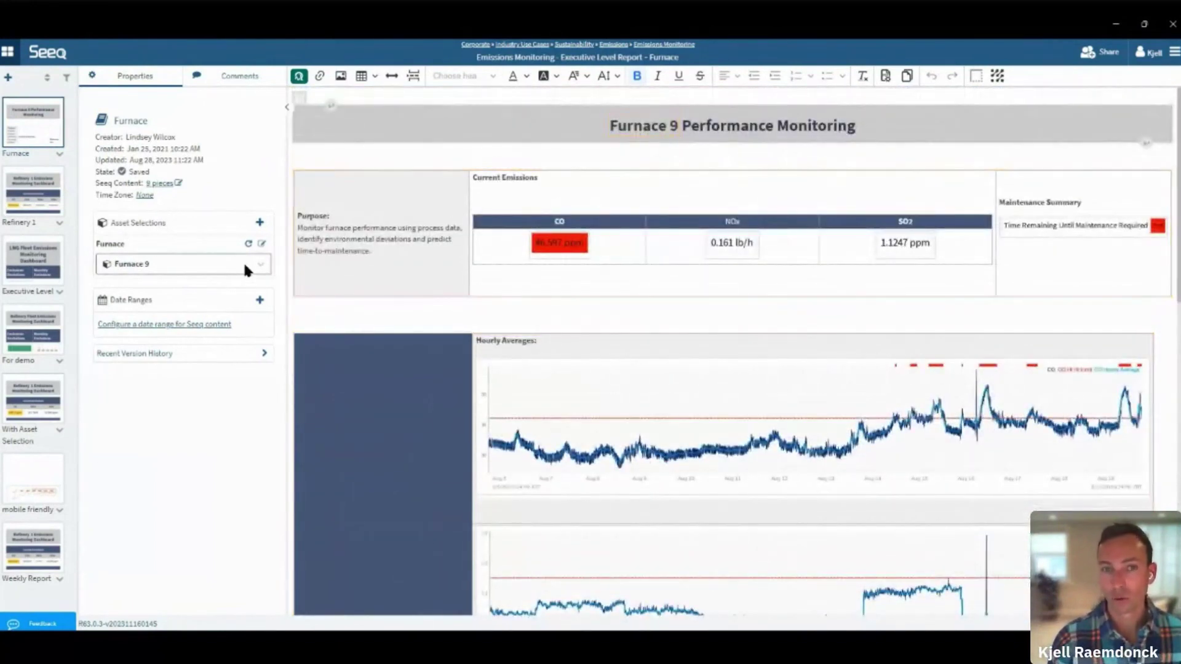
click(244, 263)
click(186, 305)
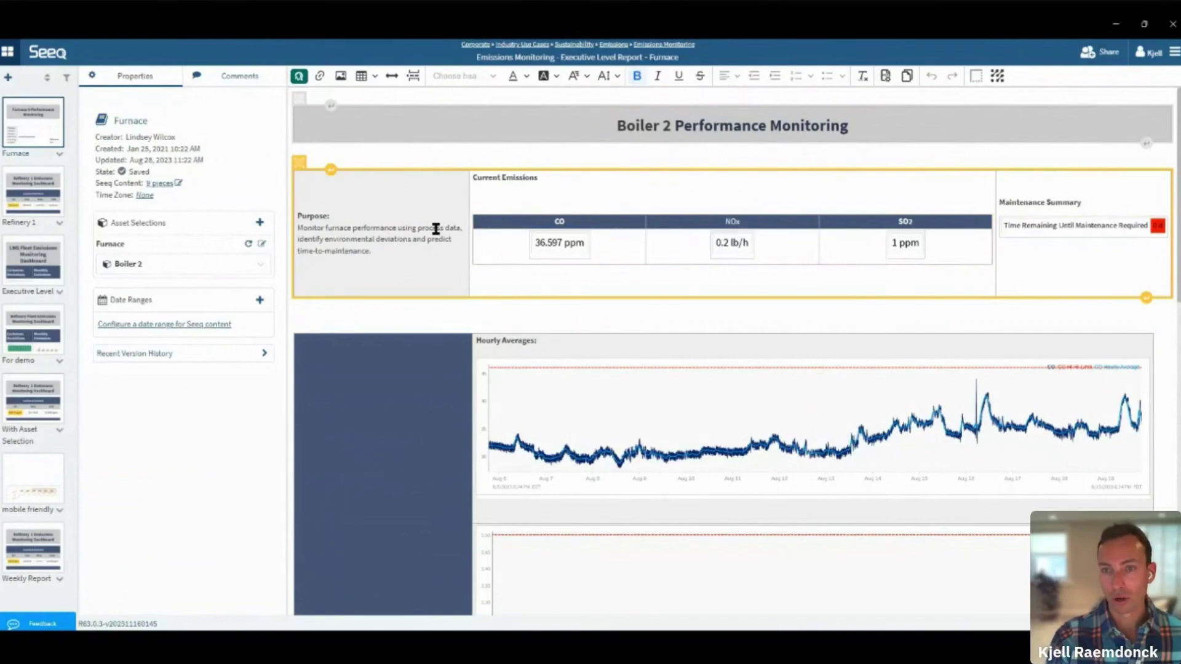
Open and browse the Refinery 1 emissions page of the report
click(34, 201)
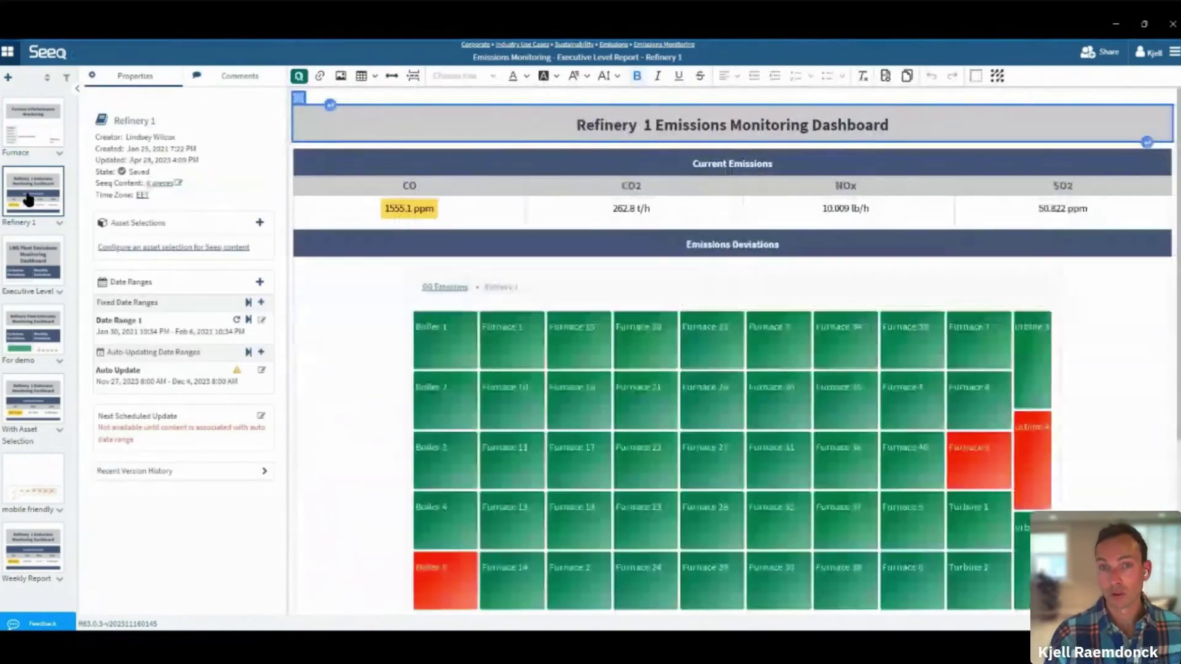
scroll(350, 222, down, 3)
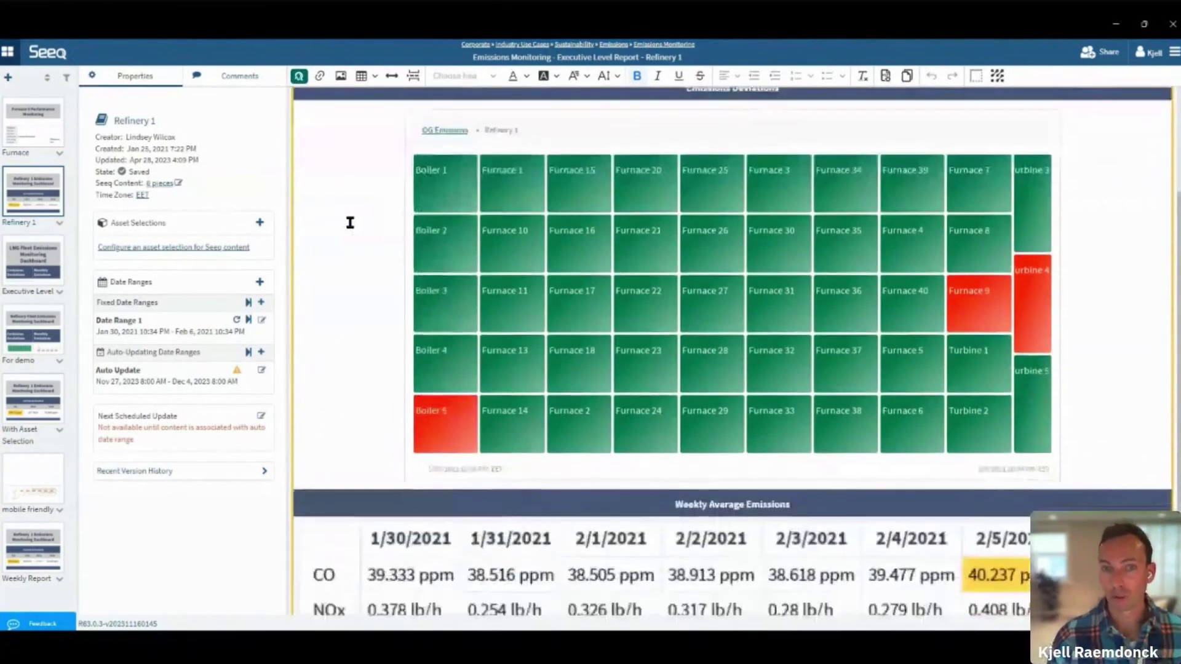
scroll(350, 222, down, 2)
scroll(350, 223, up, 5)
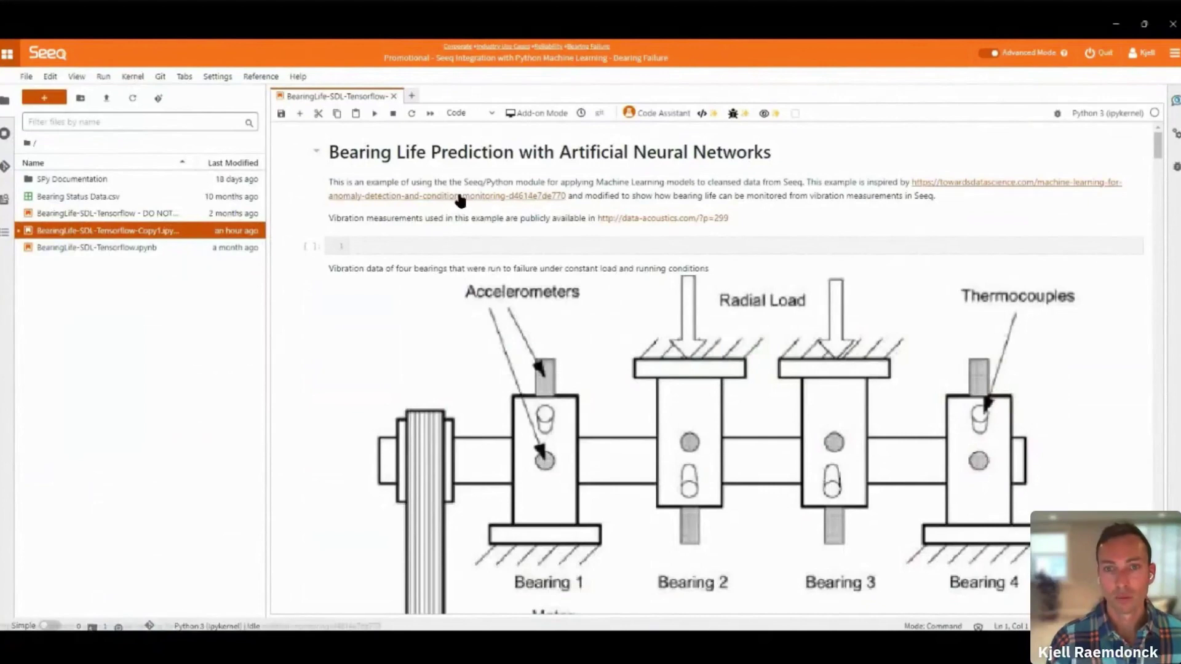
Scroll the BearingLife notebook past the spy.search() and spy.pull() results to the Vibration Bearing 1–4 plot
scroll(458, 199, down, 4)
scroll(460, 199, down, 10)
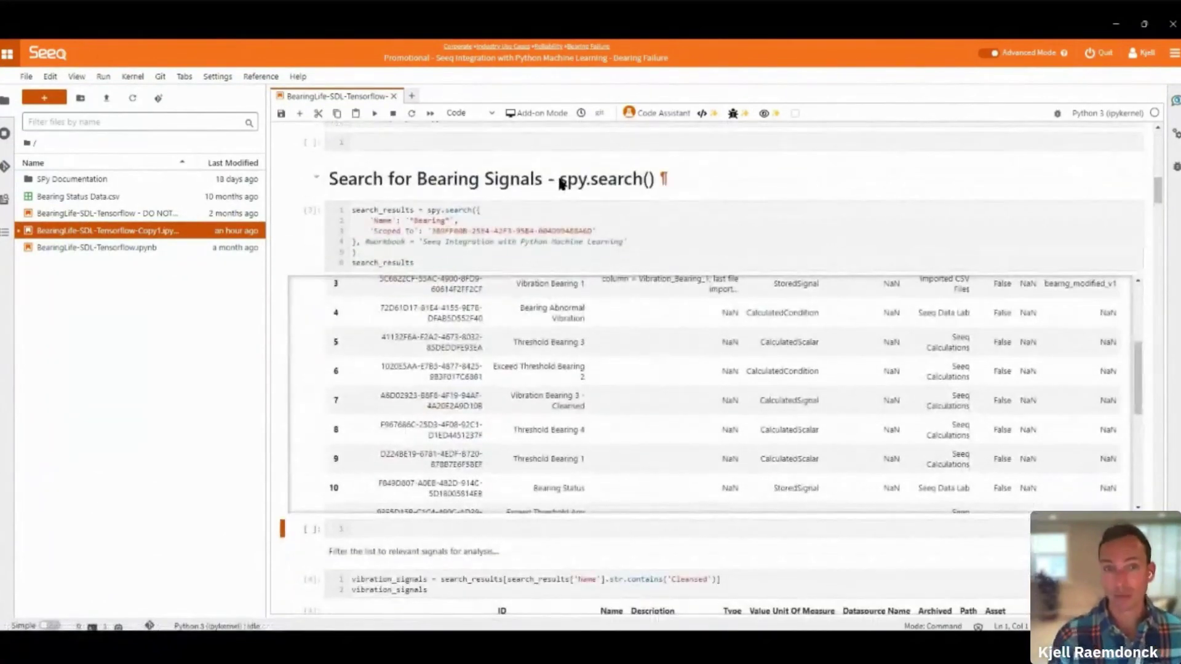
drag(559, 179, 672, 181)
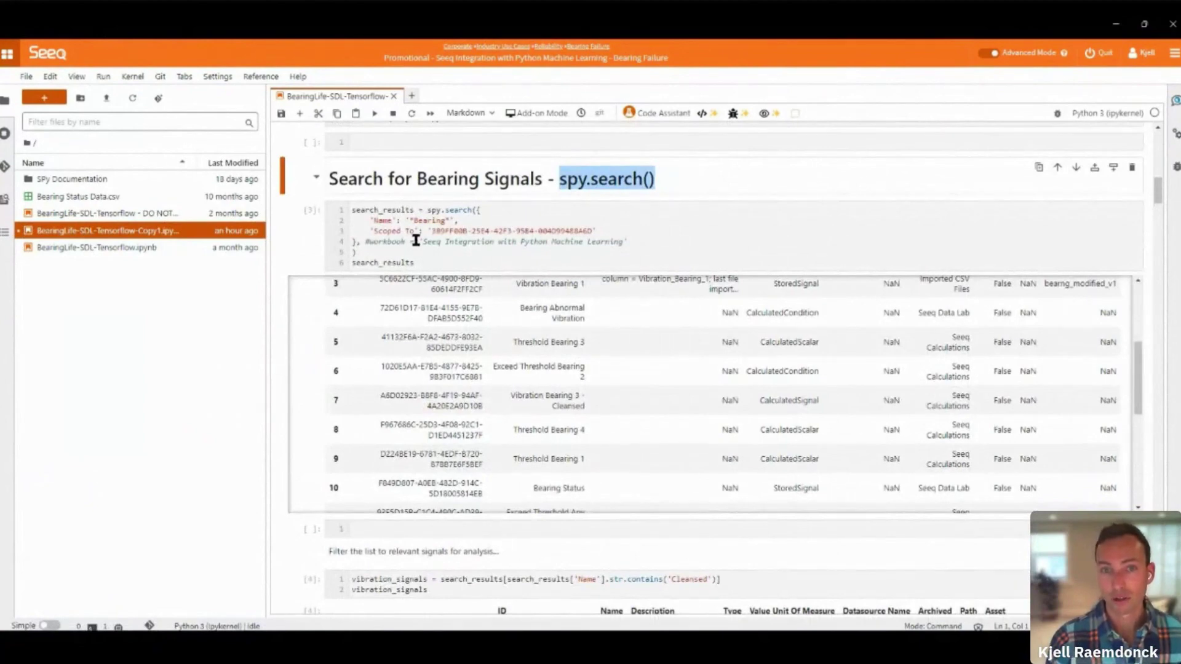
scroll(612, 336, up, 3)
scroll(614, 338, down, 8)
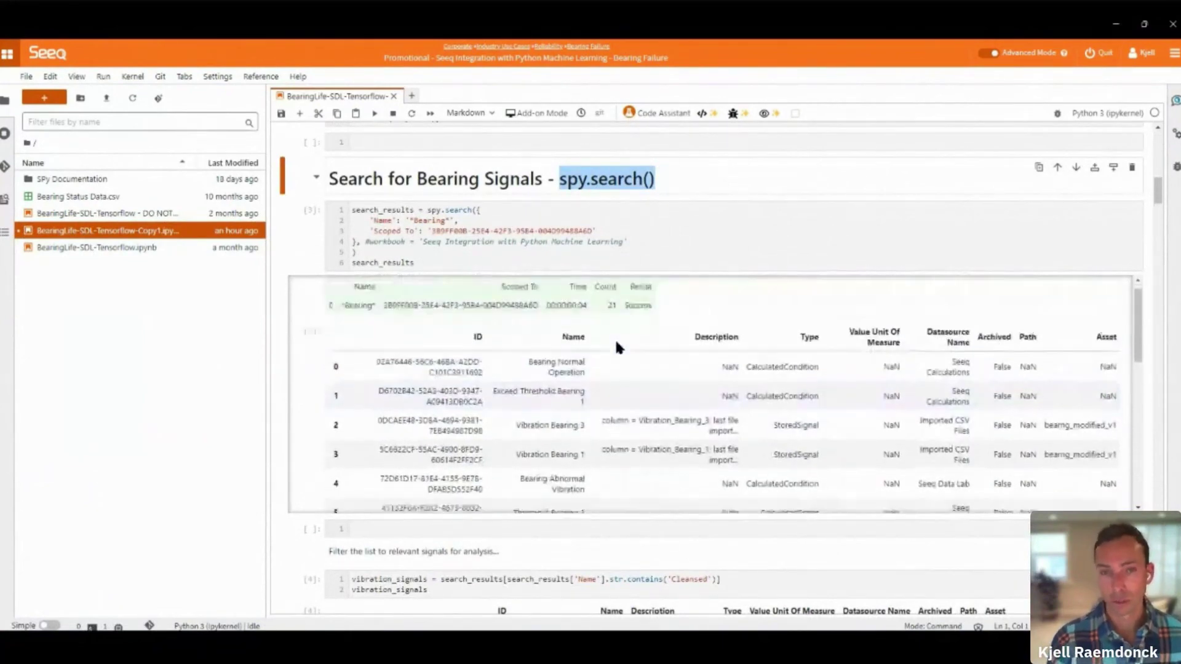
scroll(348, 513, down, 10)
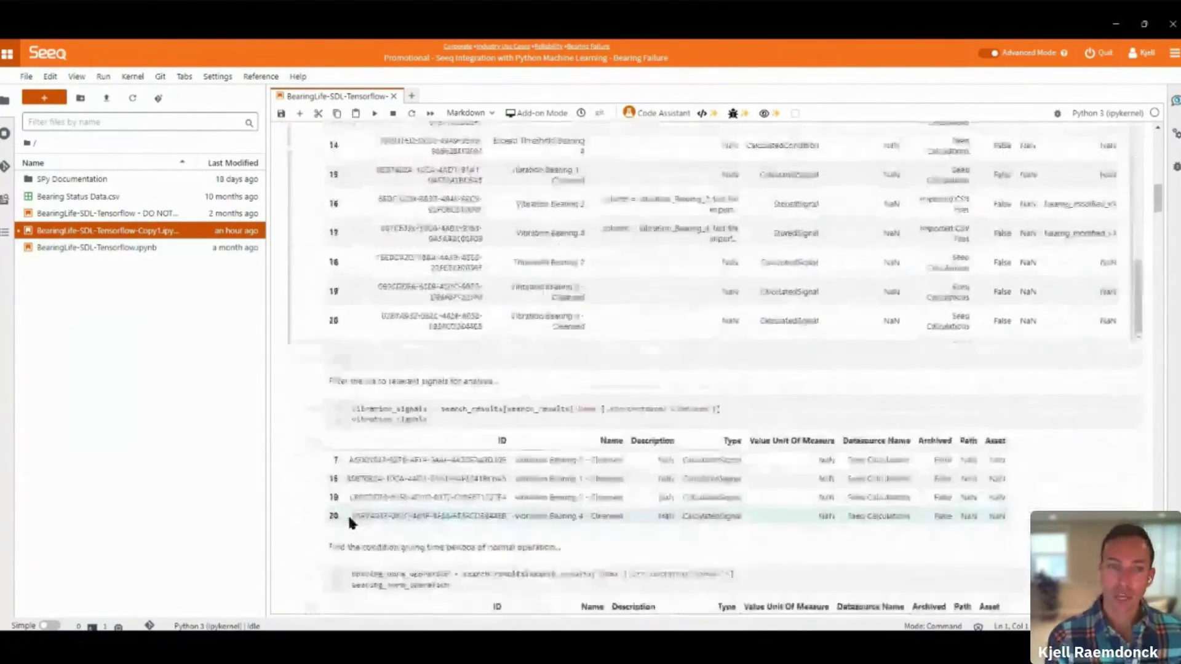
scroll(305, 395, down, 6)
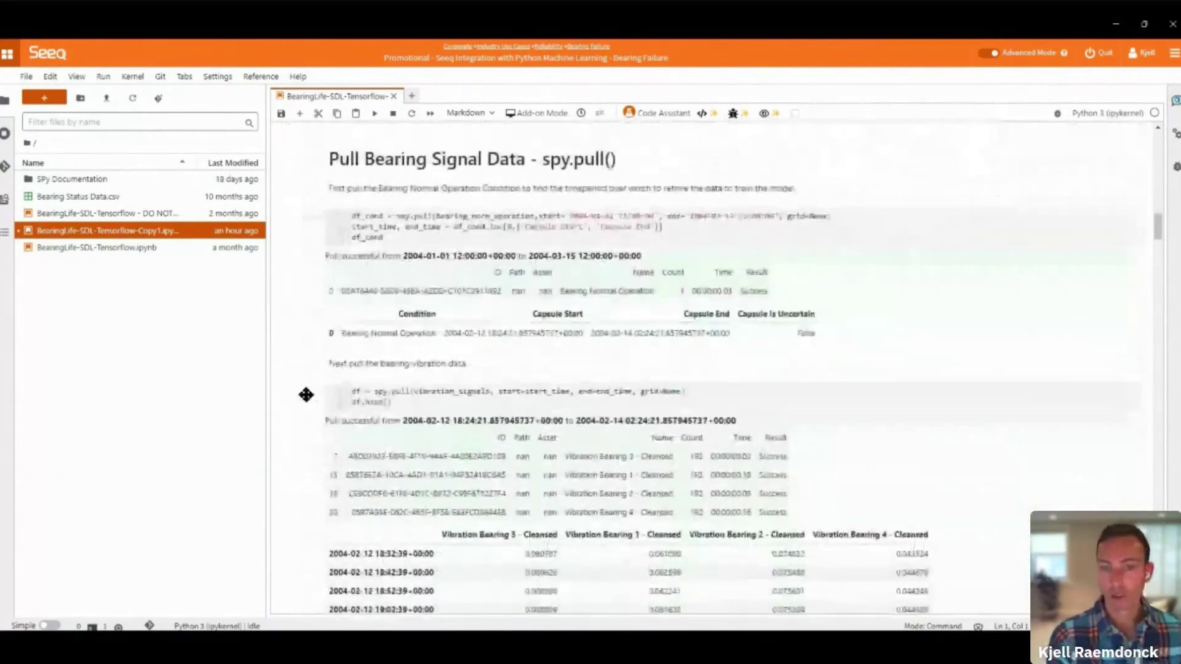
drag(543, 157, 616, 158)
scroll(823, 308, down, 1)
scroll(823, 309, down, 7)
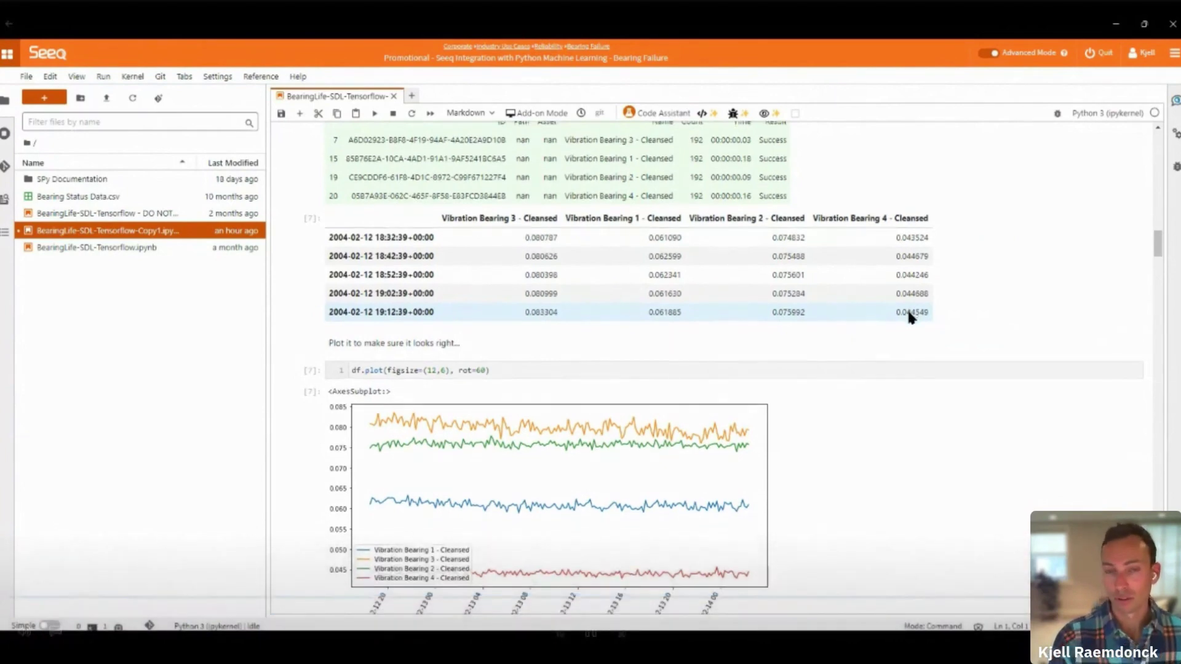
scroll(911, 317, down, 7)
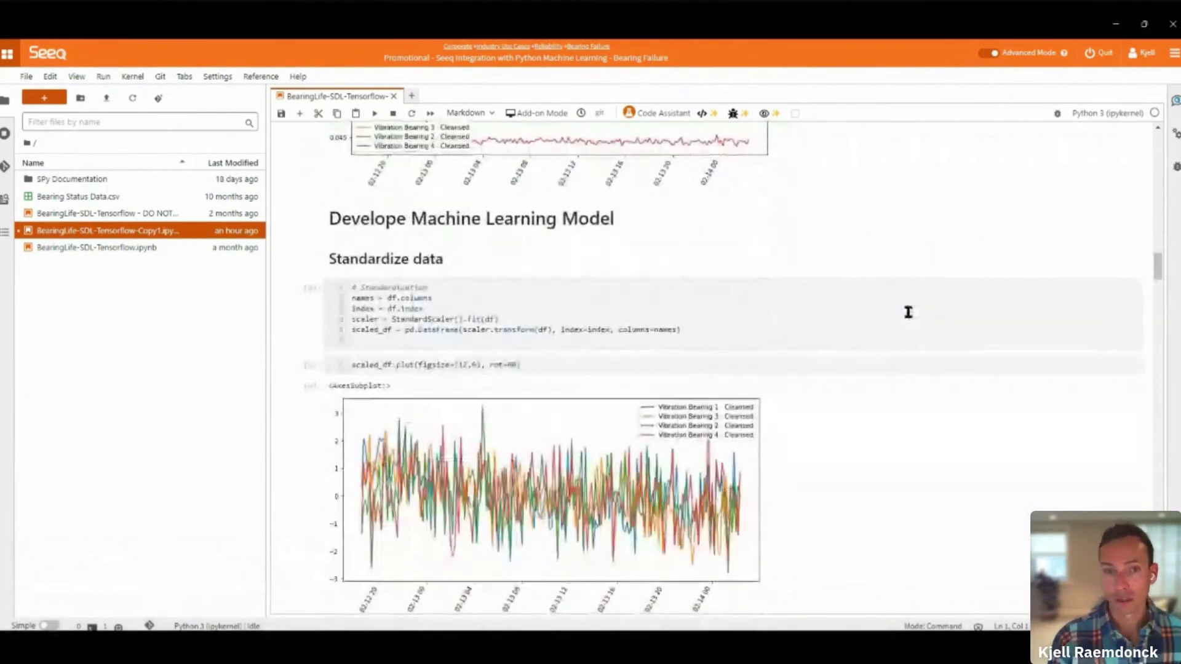
scroll(910, 314, down, 6)
scroll(908, 312, down, 12)
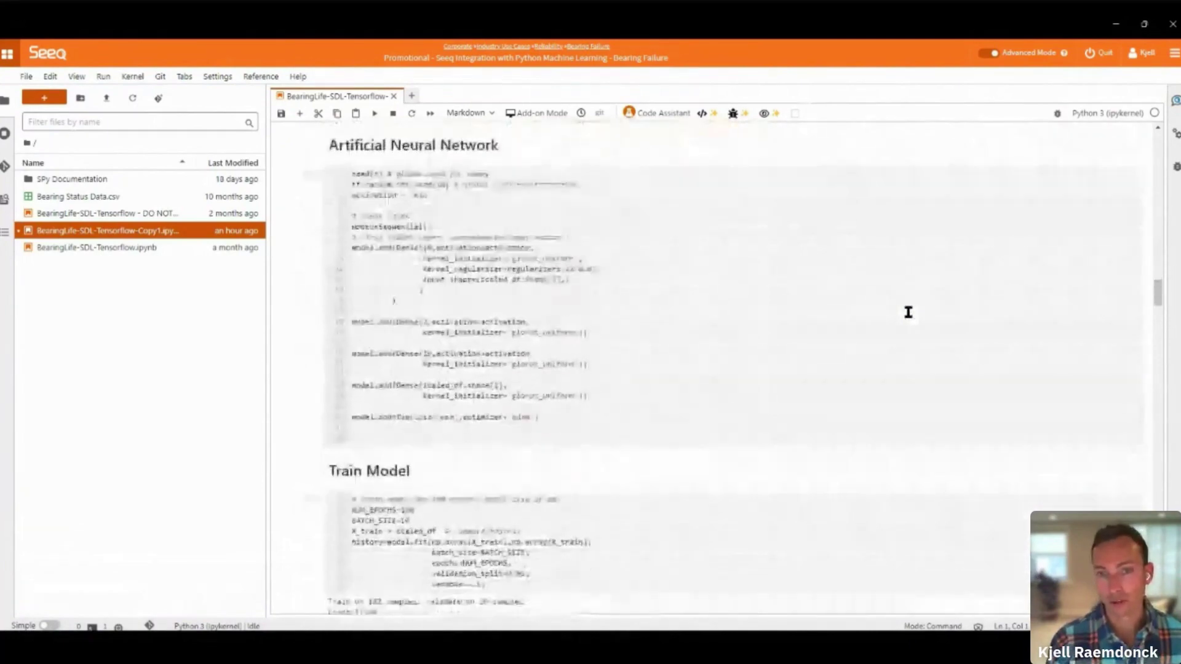
scroll(908, 317, down, 15)
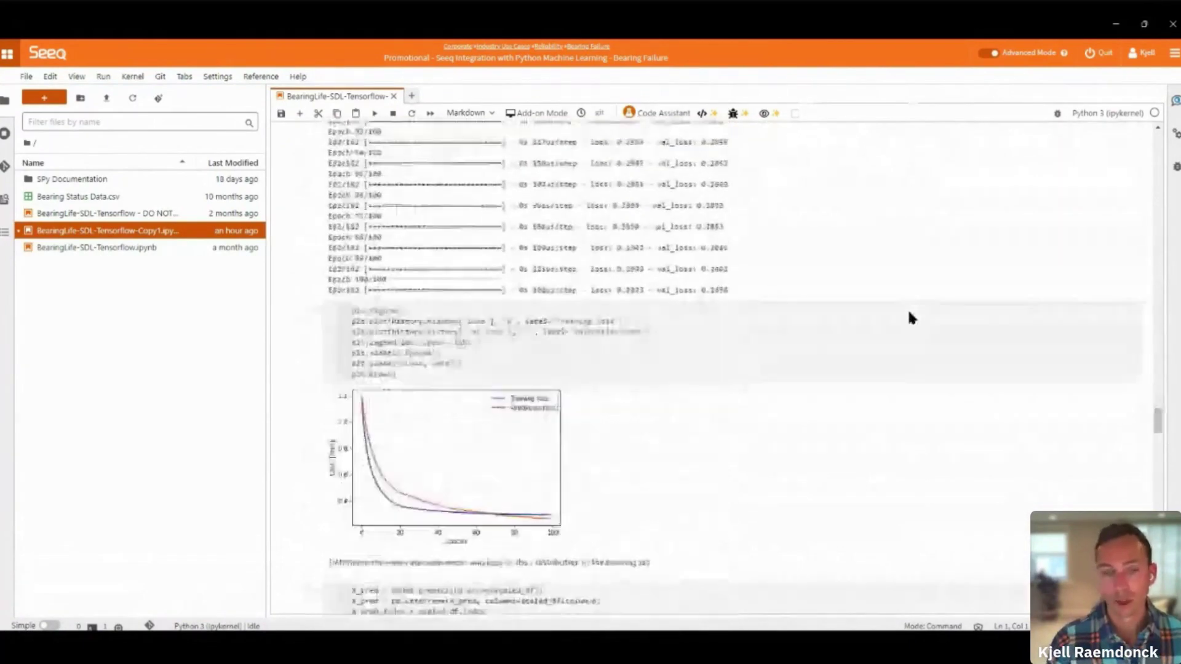
scroll(911, 318, down, 15)
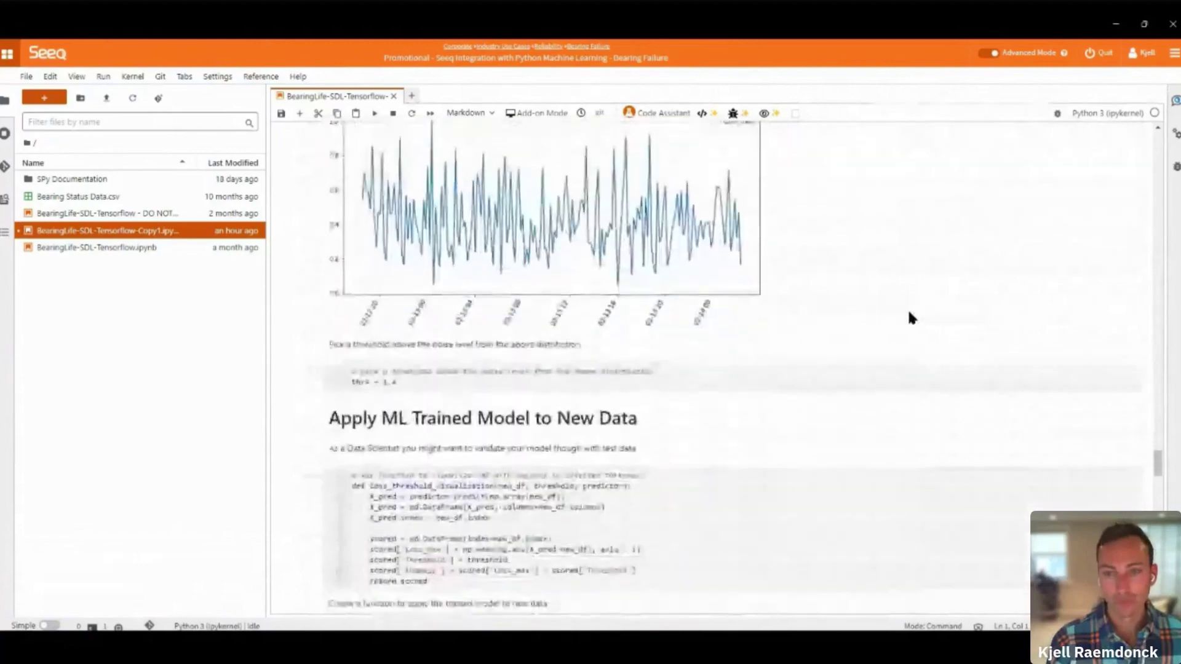
scroll(909, 312, down, 12)
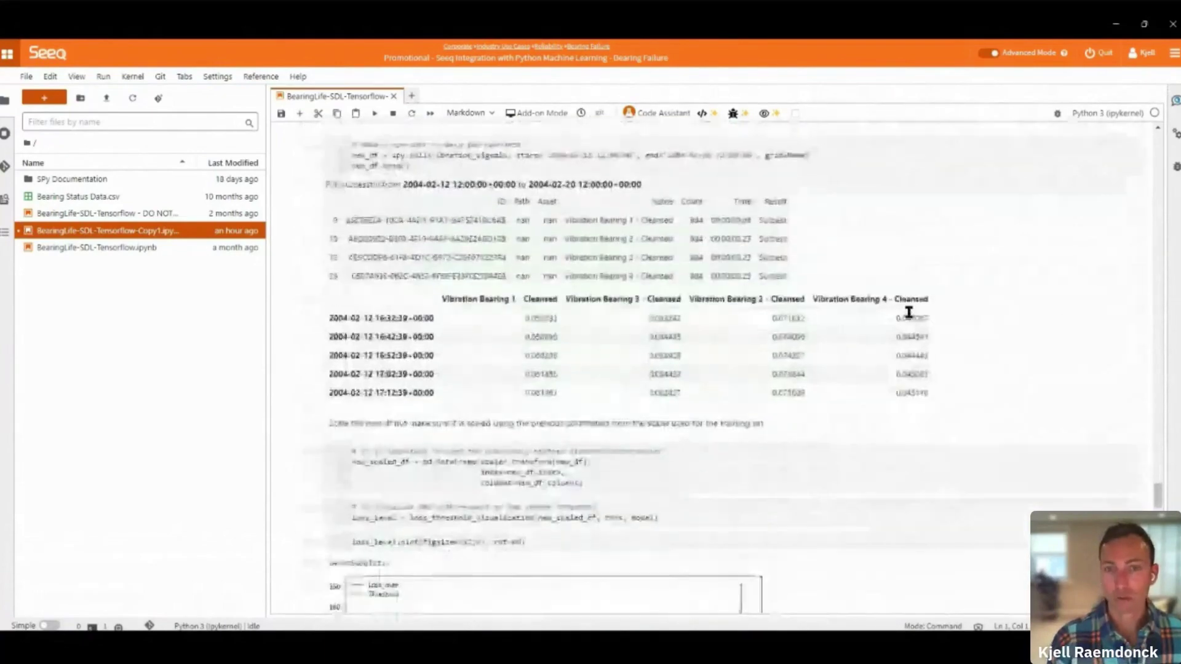
scroll(909, 314, down, 5)
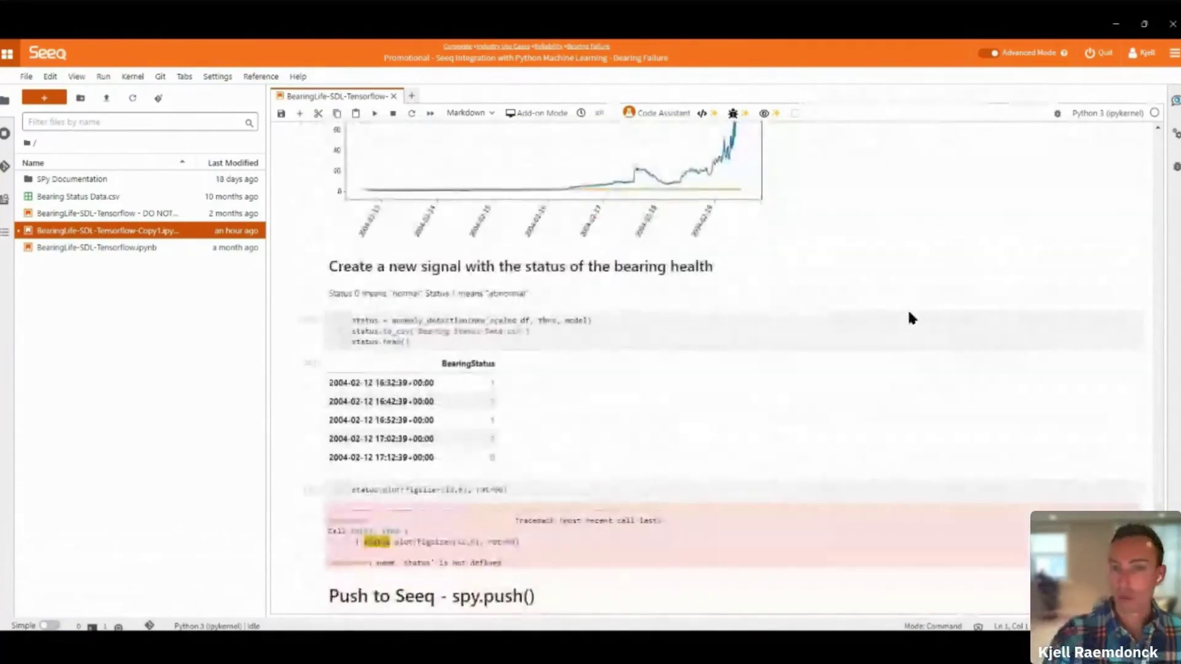
scroll(908, 313, down, 8)
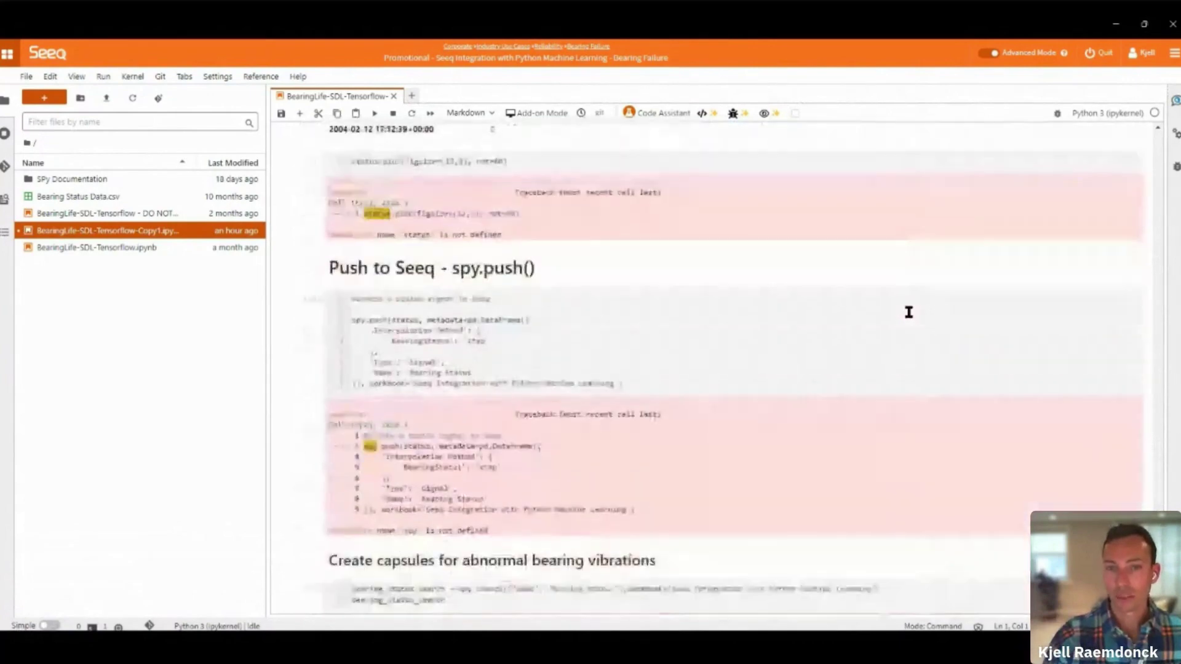
scroll(571, 234, up, 2)
drag(528, 229, 451, 226)
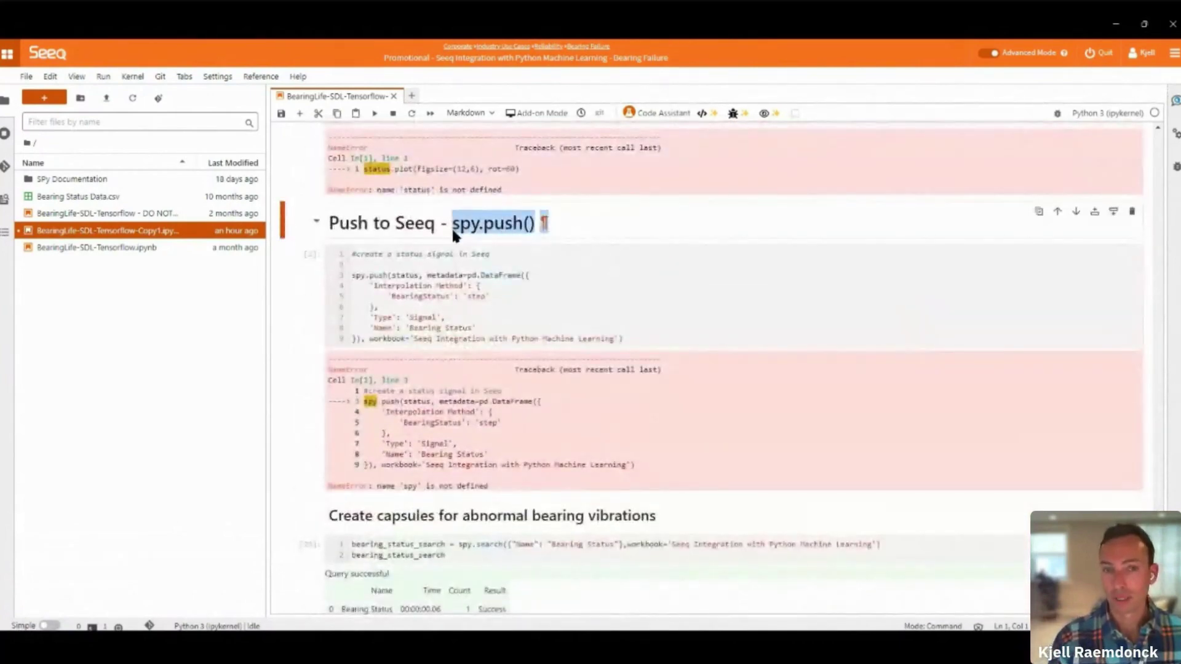
scroll(720, 292, down, 5)
scroll(728, 297, down, 5)
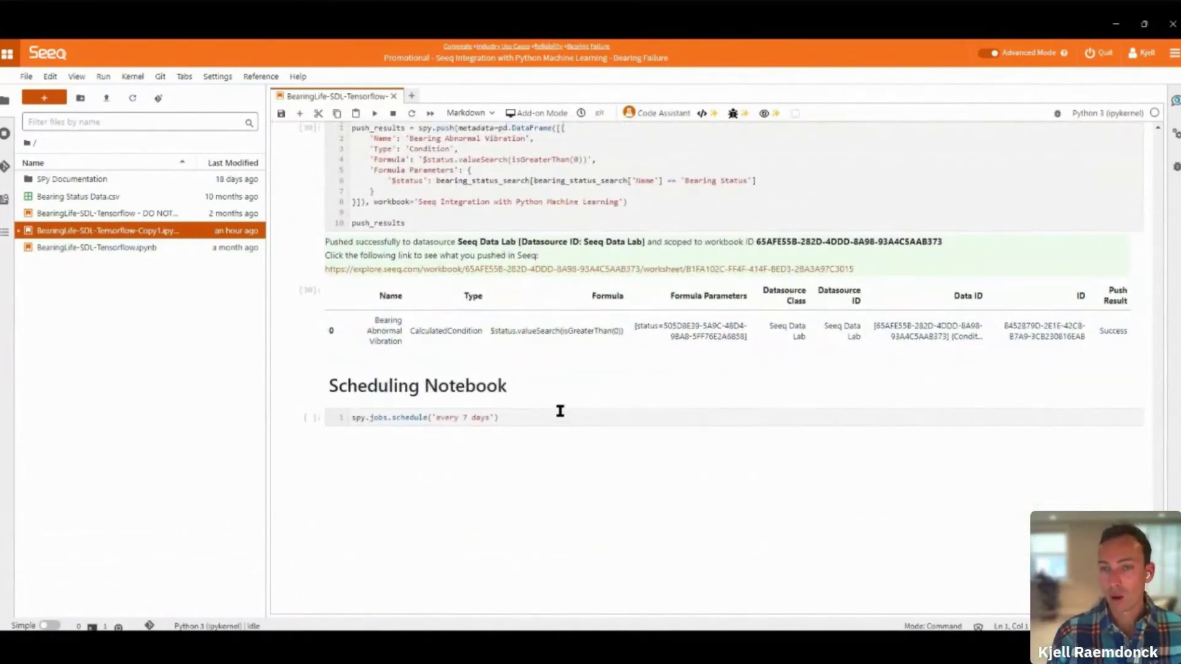
scroll(558, 408, up, 1)
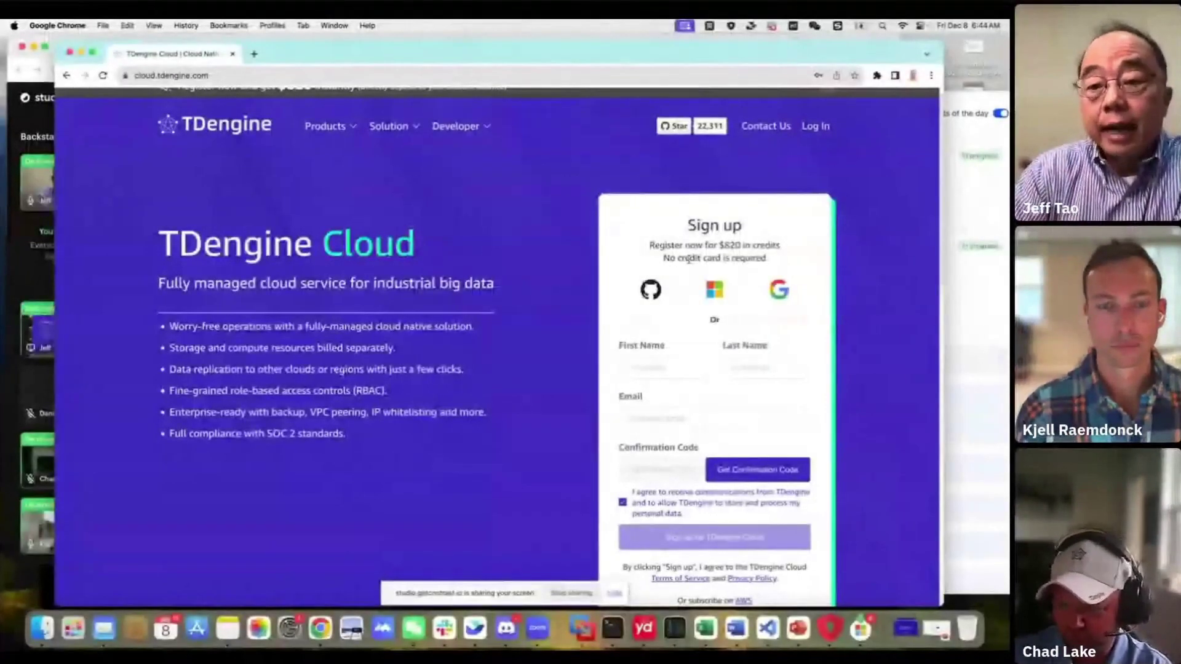
scroll(751, 339, down, 5)
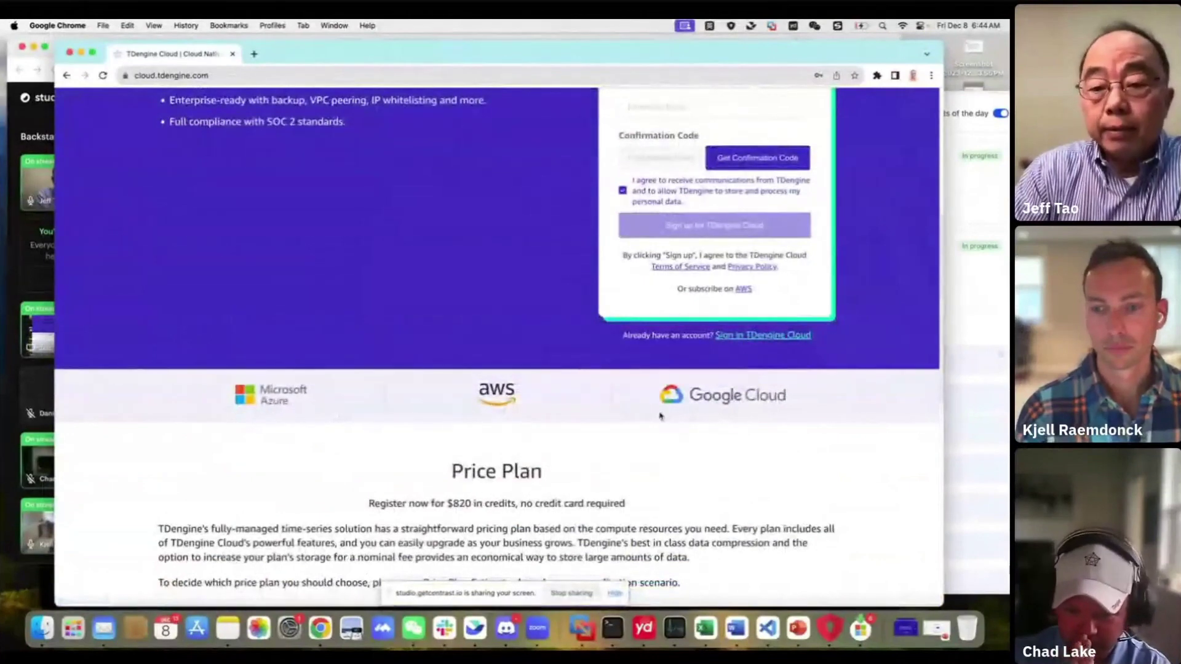
scroll(589, 479, down, 5)
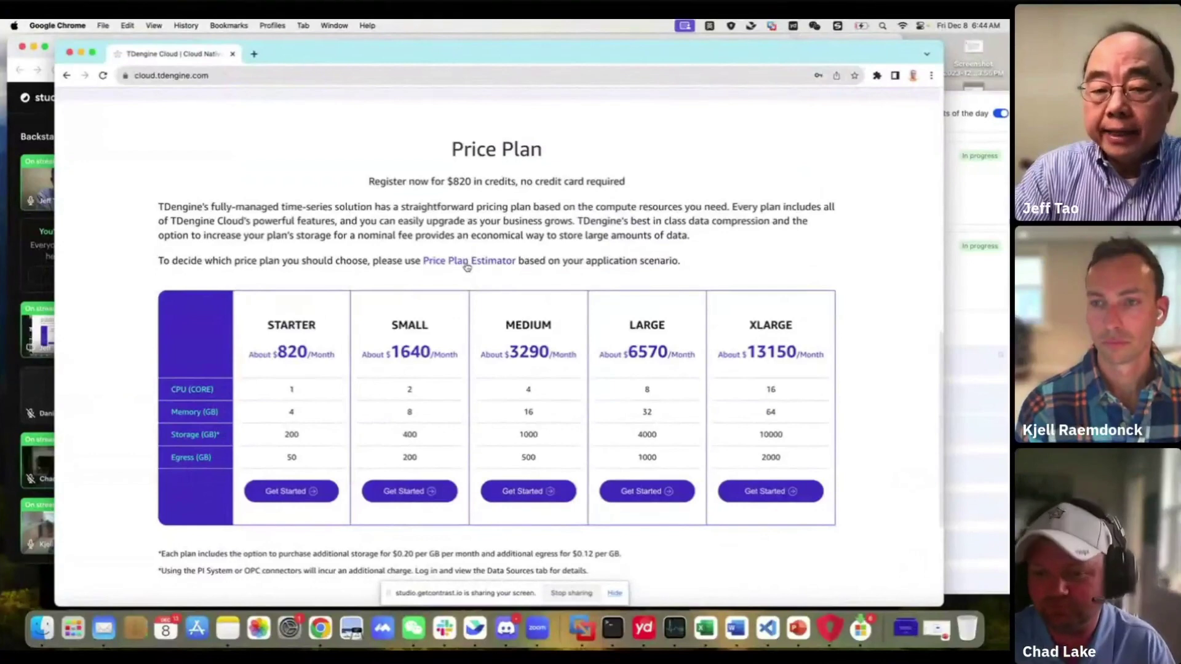
click(466, 261)
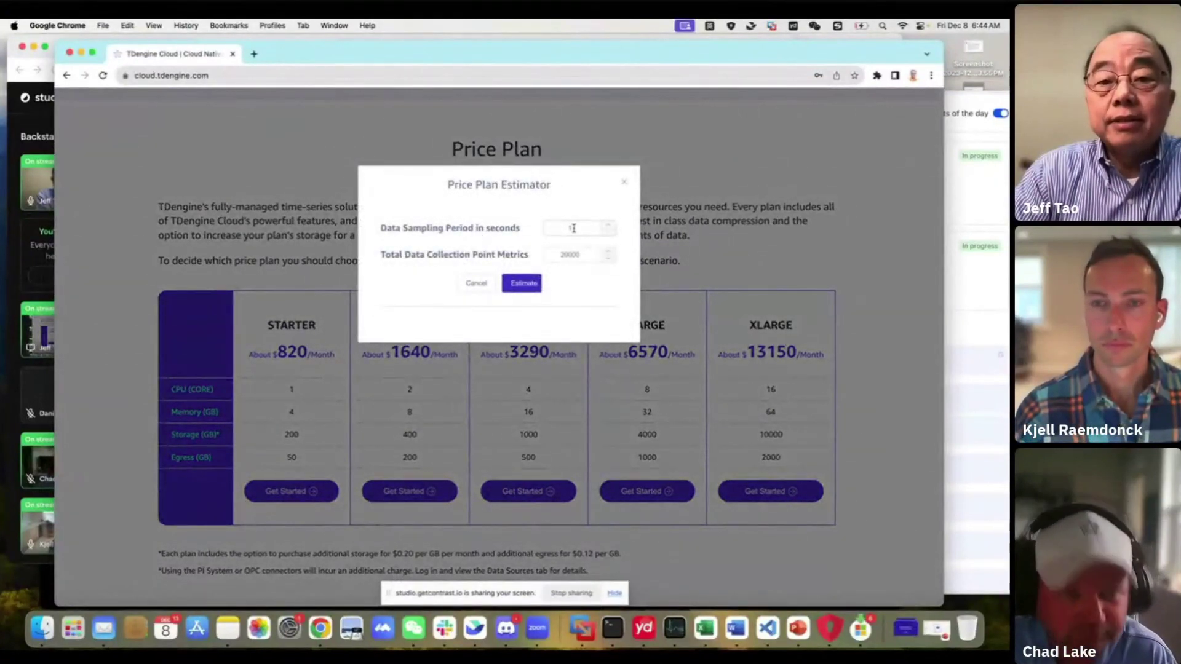
click(563, 254)
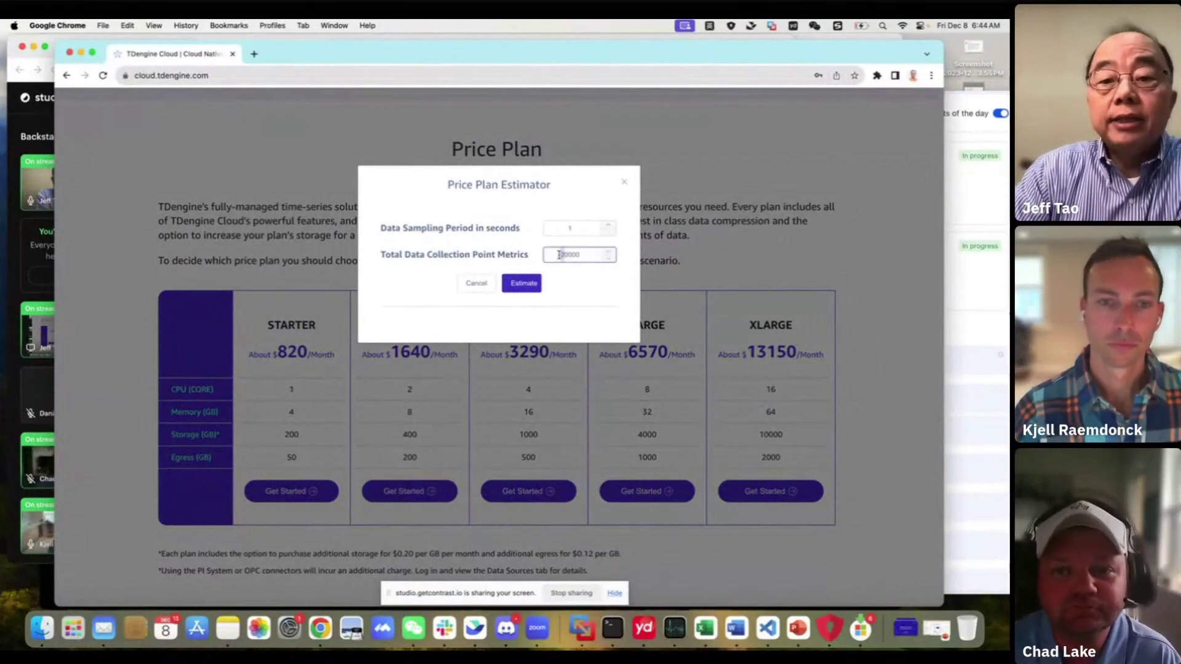
text(50000)
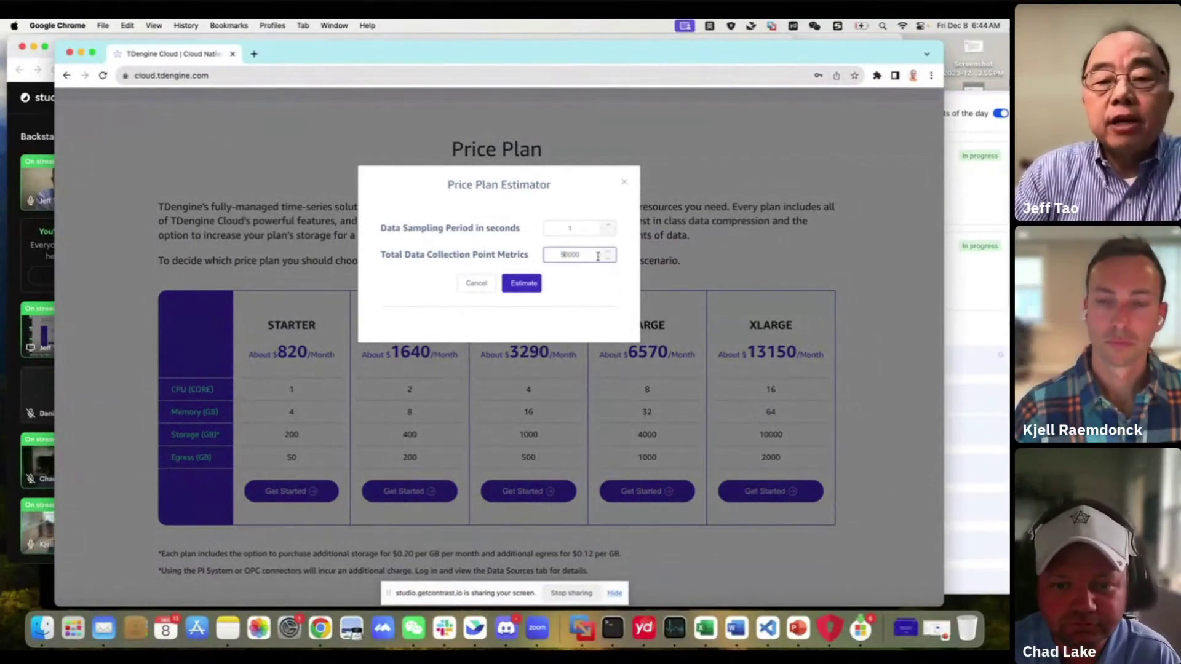
click(524, 285)
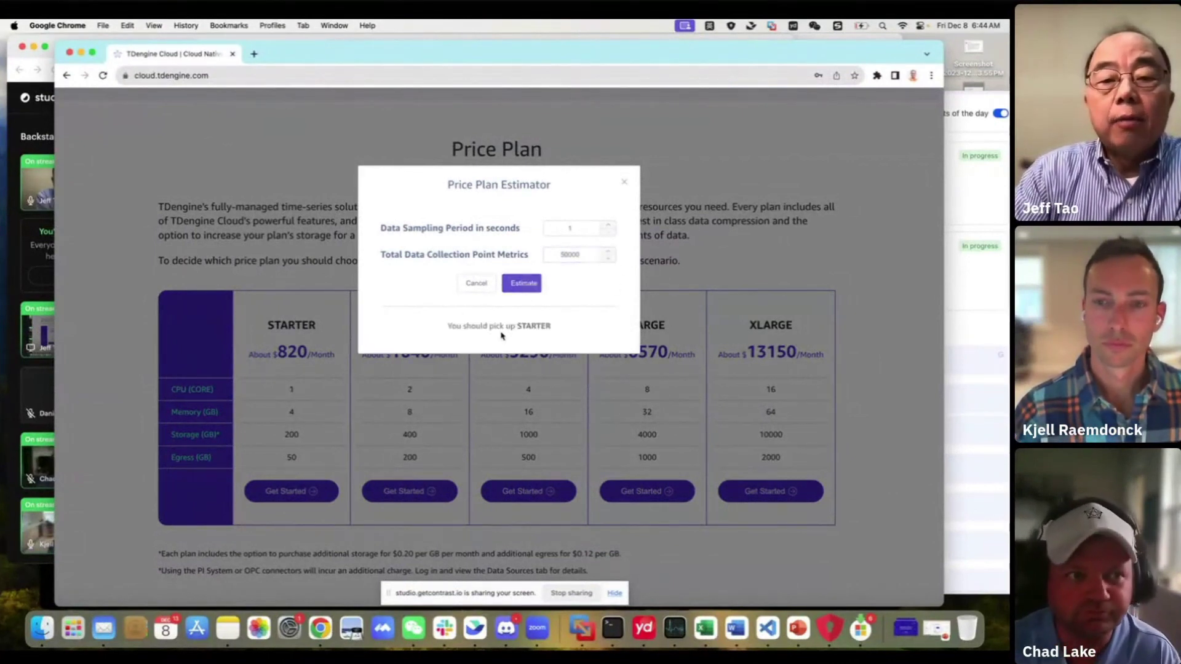
click(624, 182)
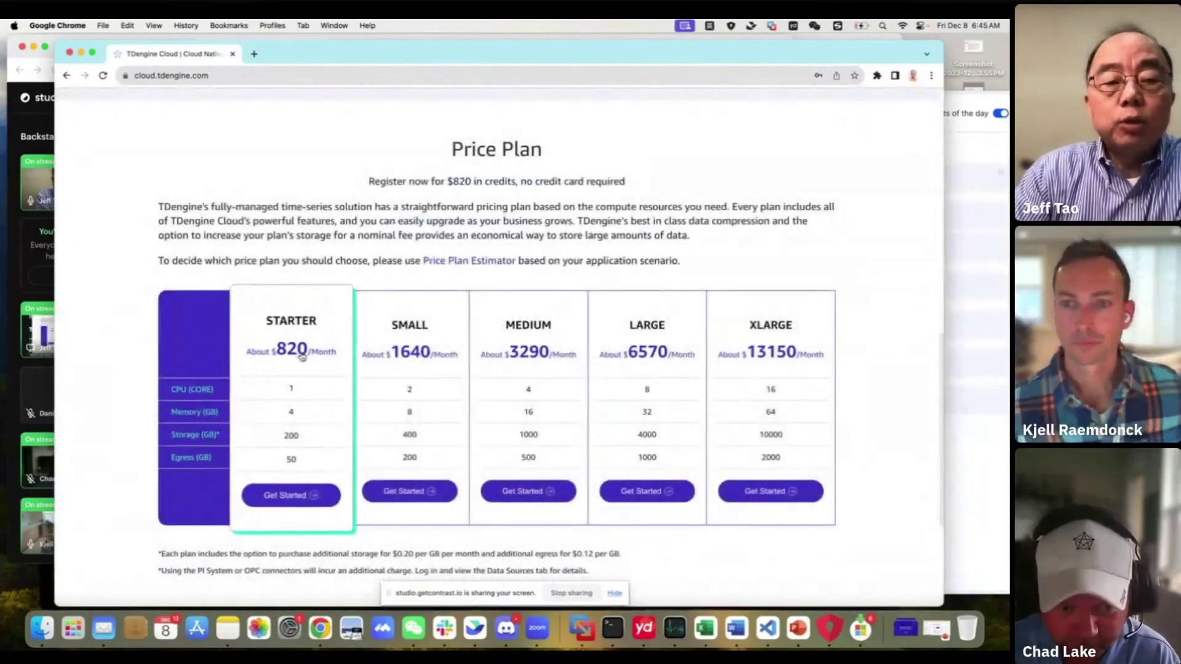
click(484, 261)
click(580, 257)
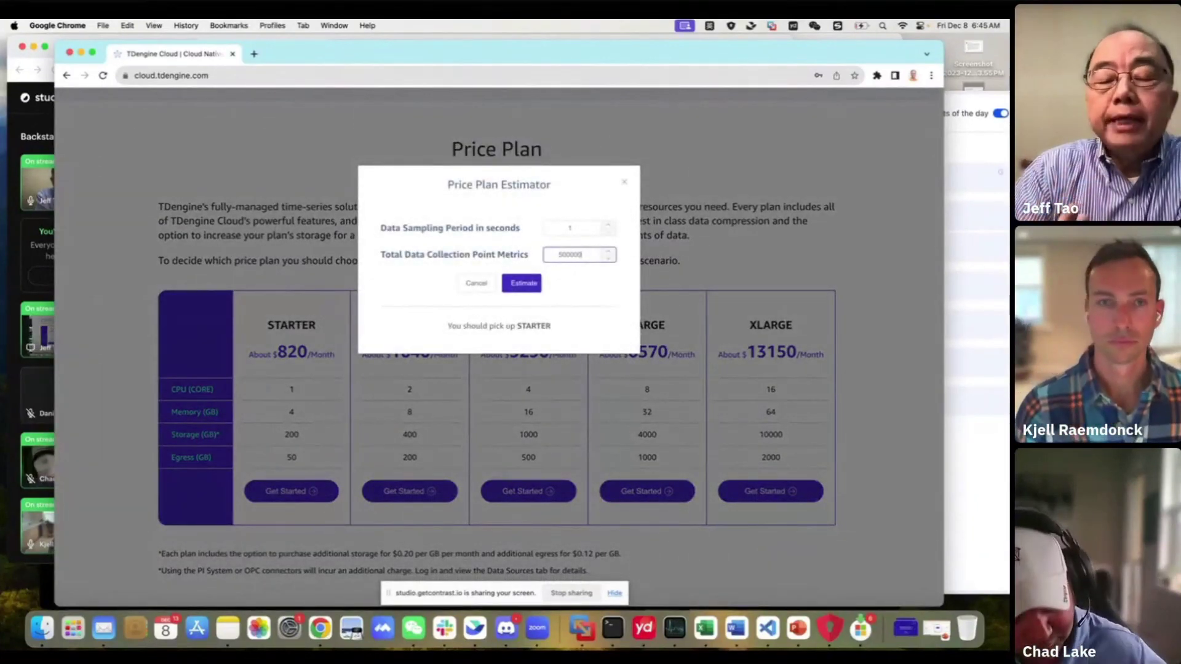
click(530, 286)
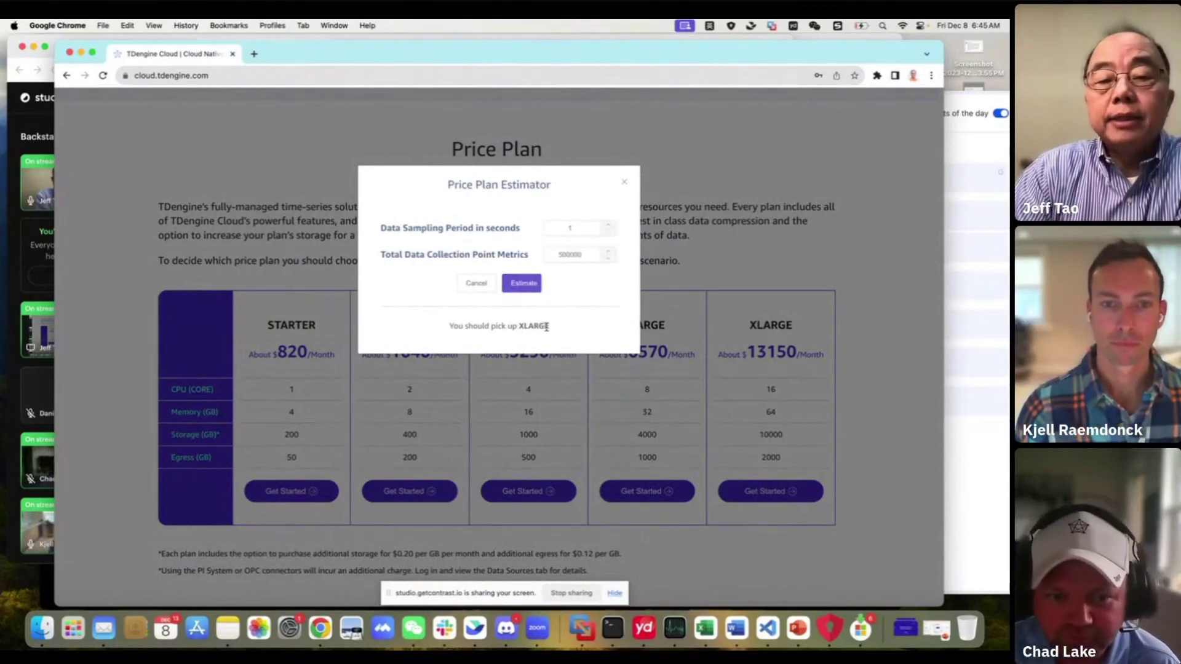
click(624, 186)
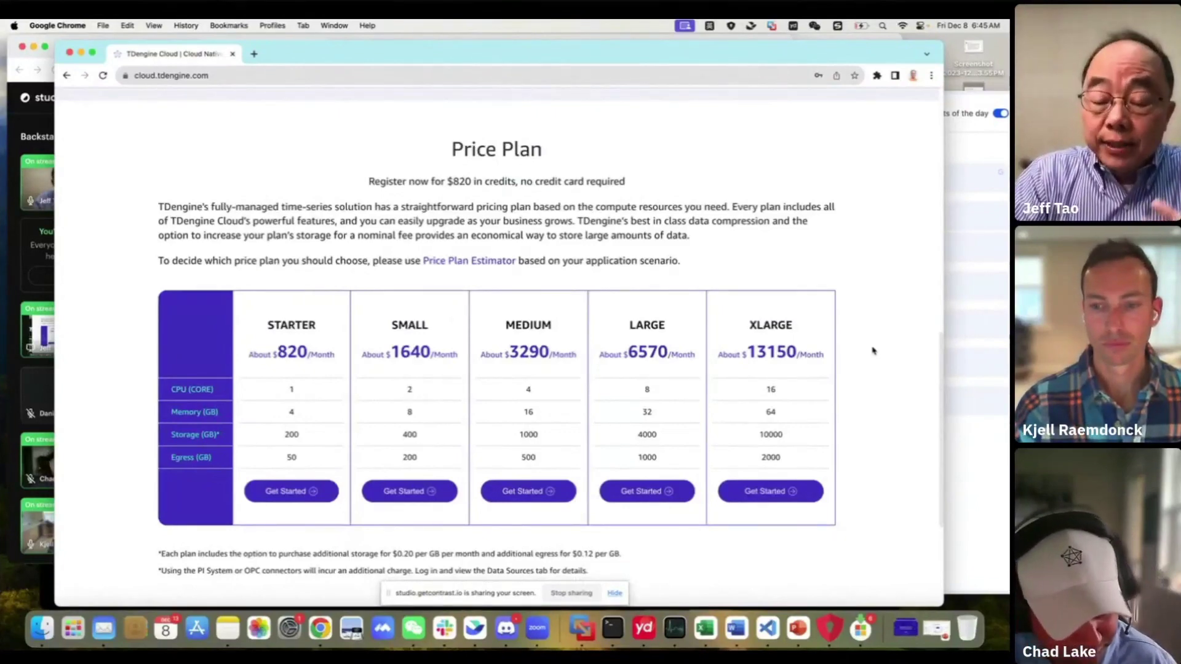
Sign in to the TDengine Cloud console and open the Explorer from DB Mart
scroll(872, 351, up, 6)
scroll(872, 350, up, 5)
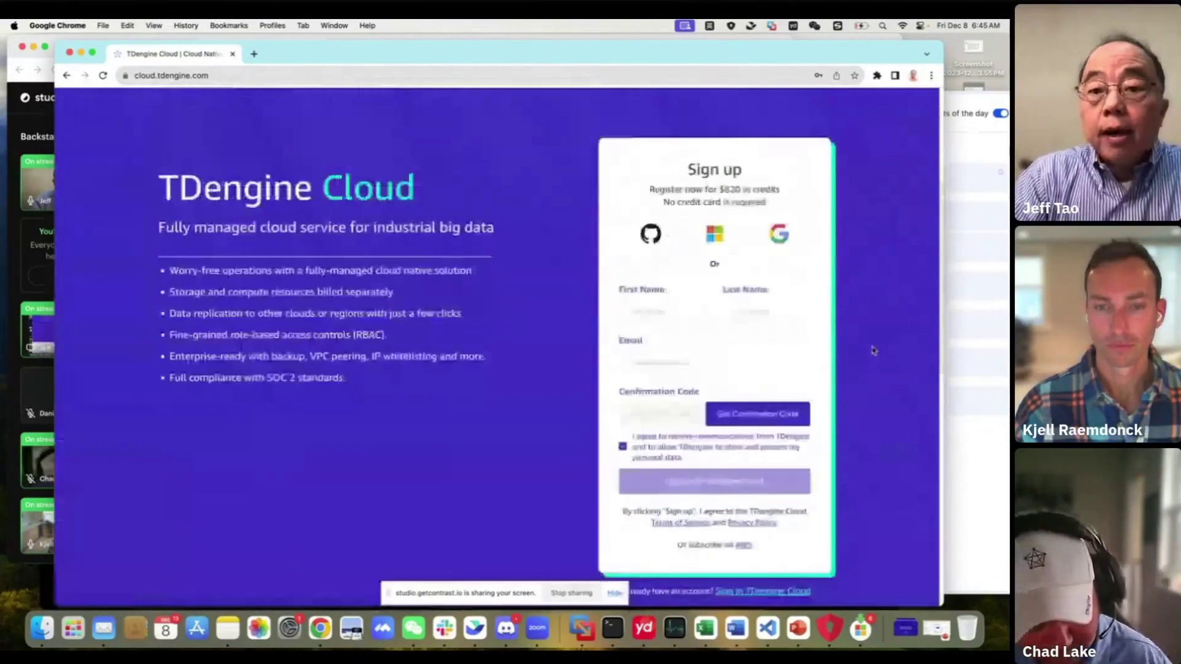
scroll(851, 358, down, 3)
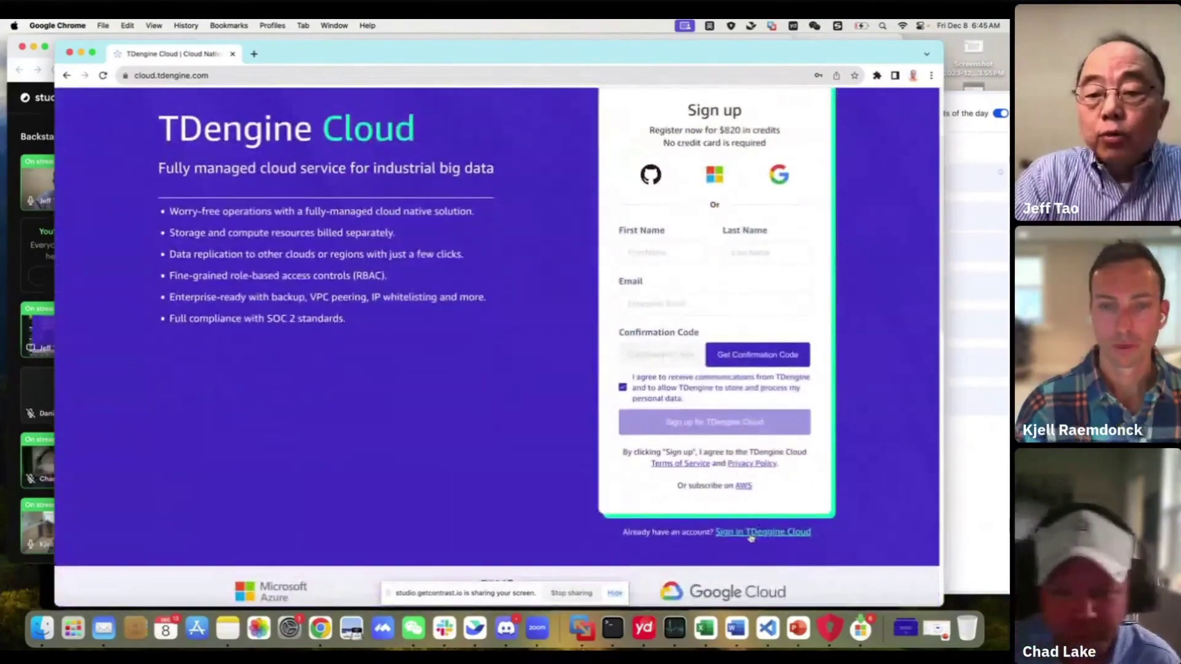
click(753, 532)
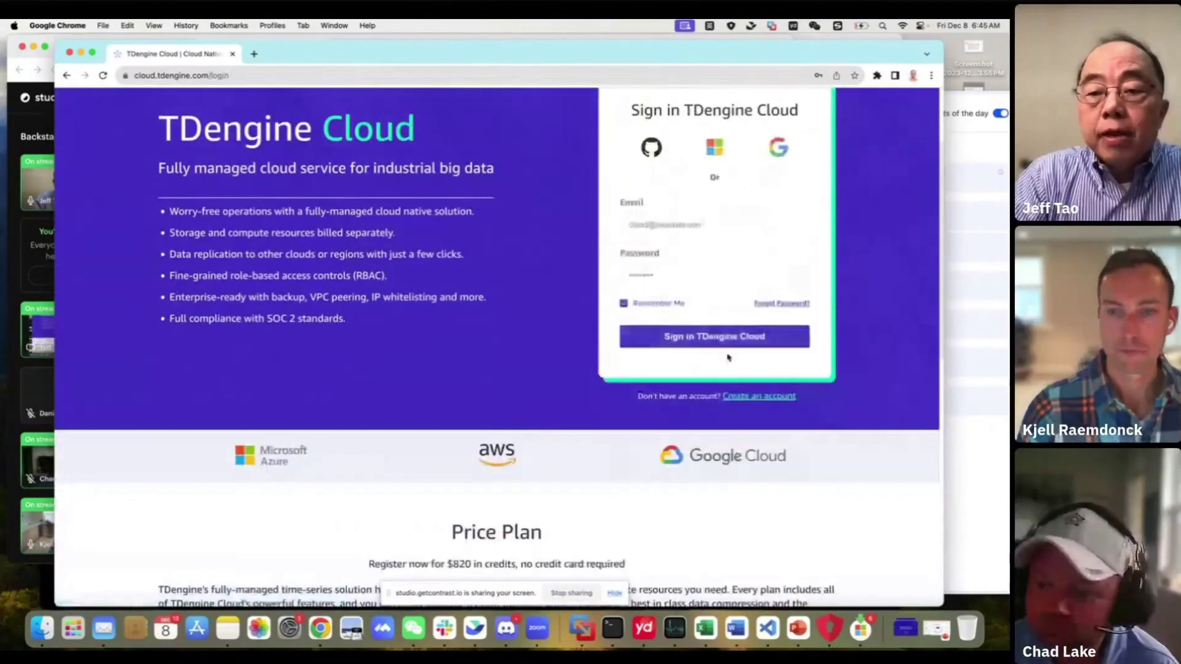
click(693, 340)
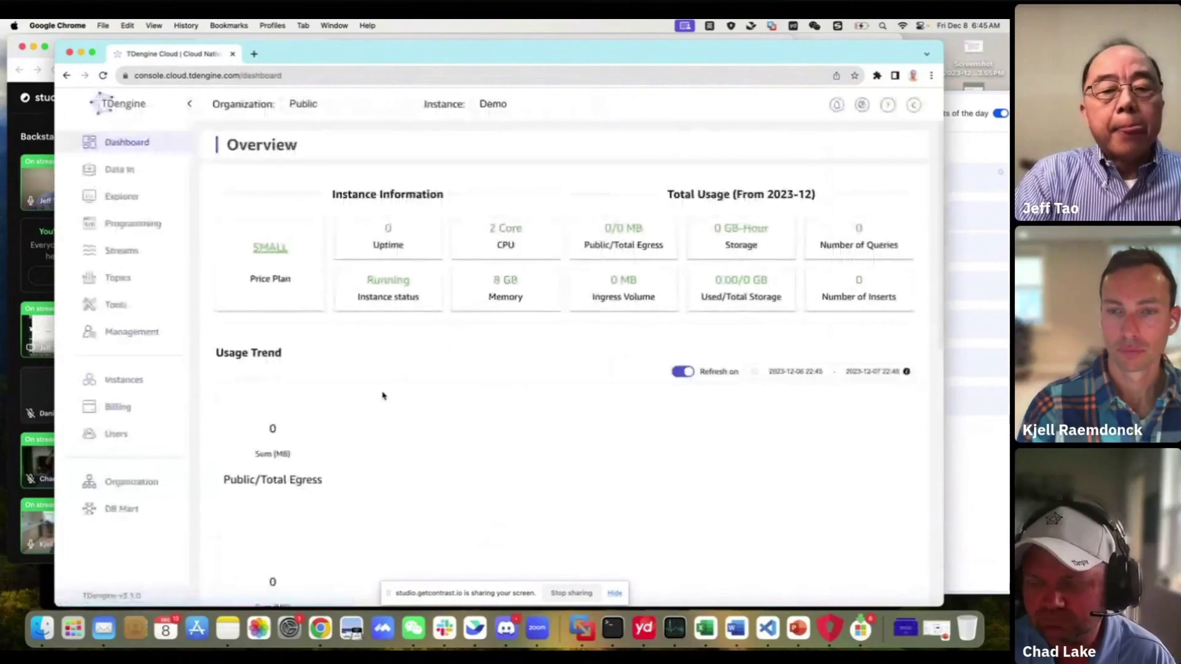
click(115, 509)
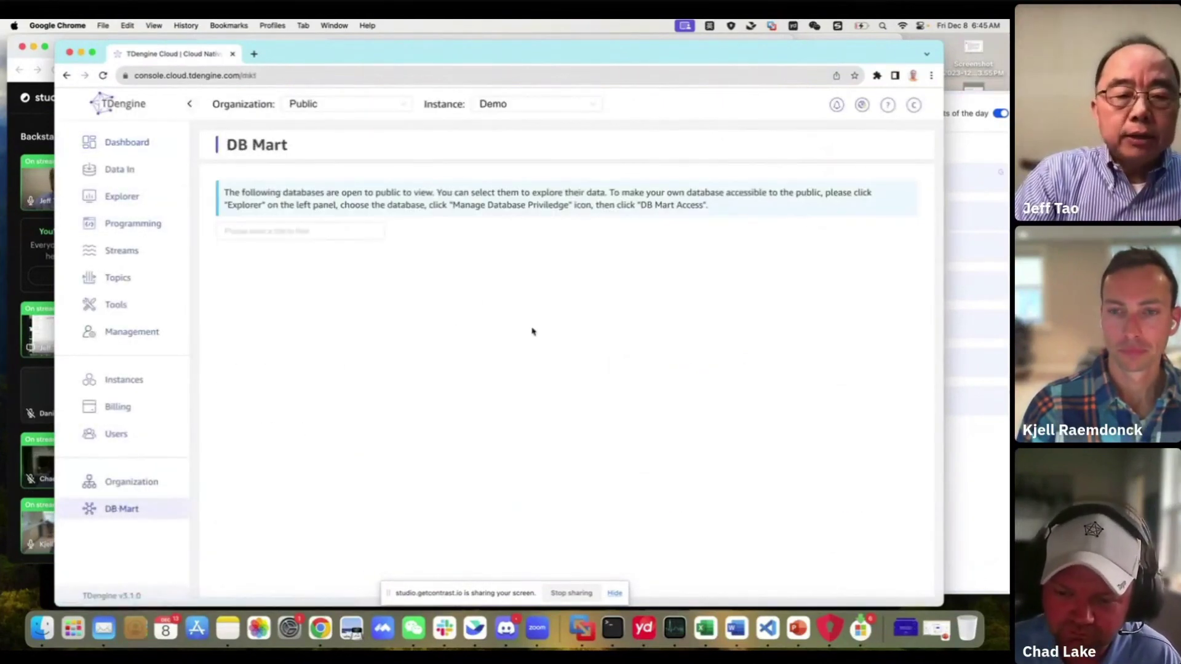
click(119, 201)
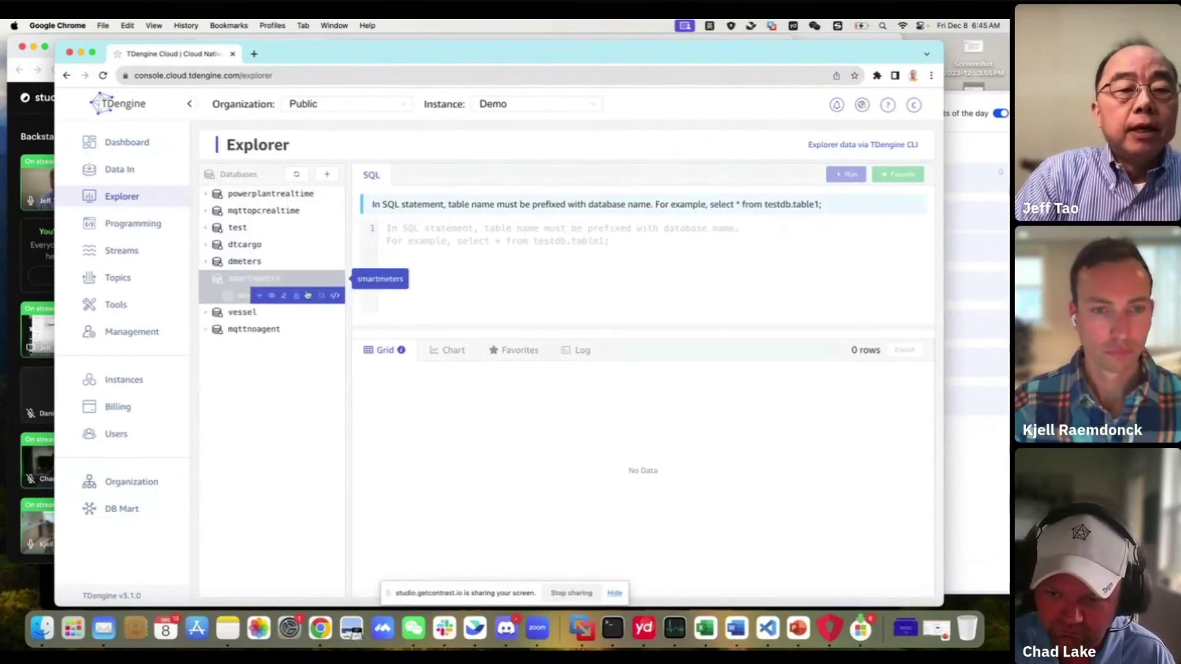
Expand smartmeters and run the shared count, max current, average voltage favorite on smartmeters.meters
click(226, 282)
click(523, 350)
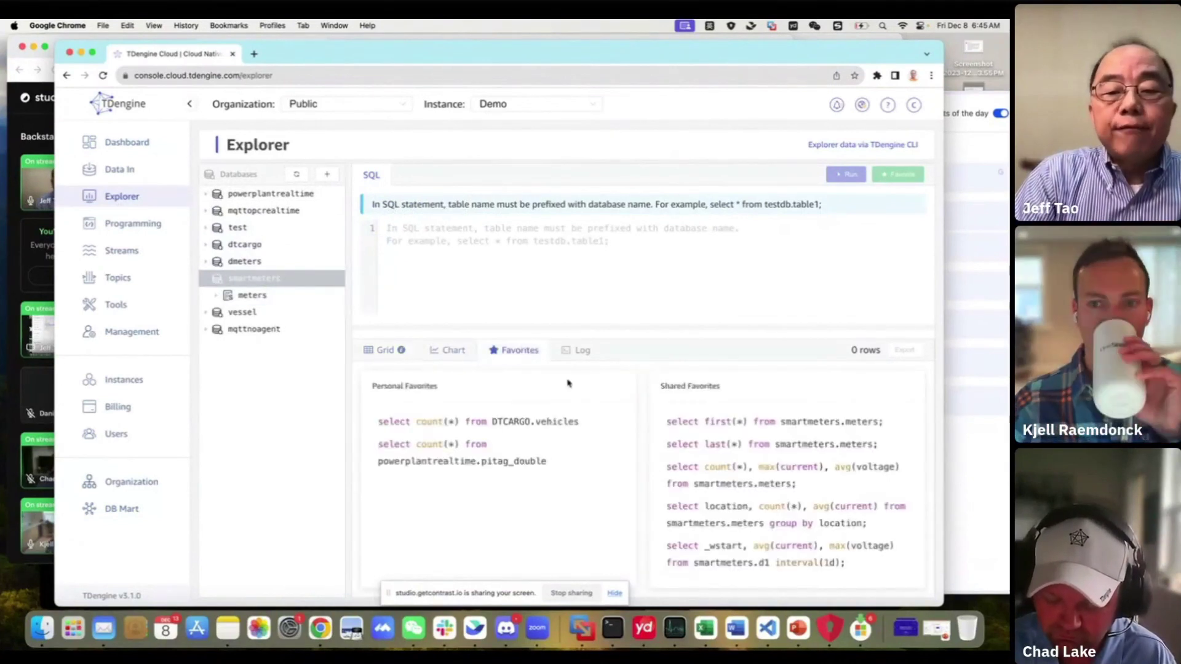
click(783, 481)
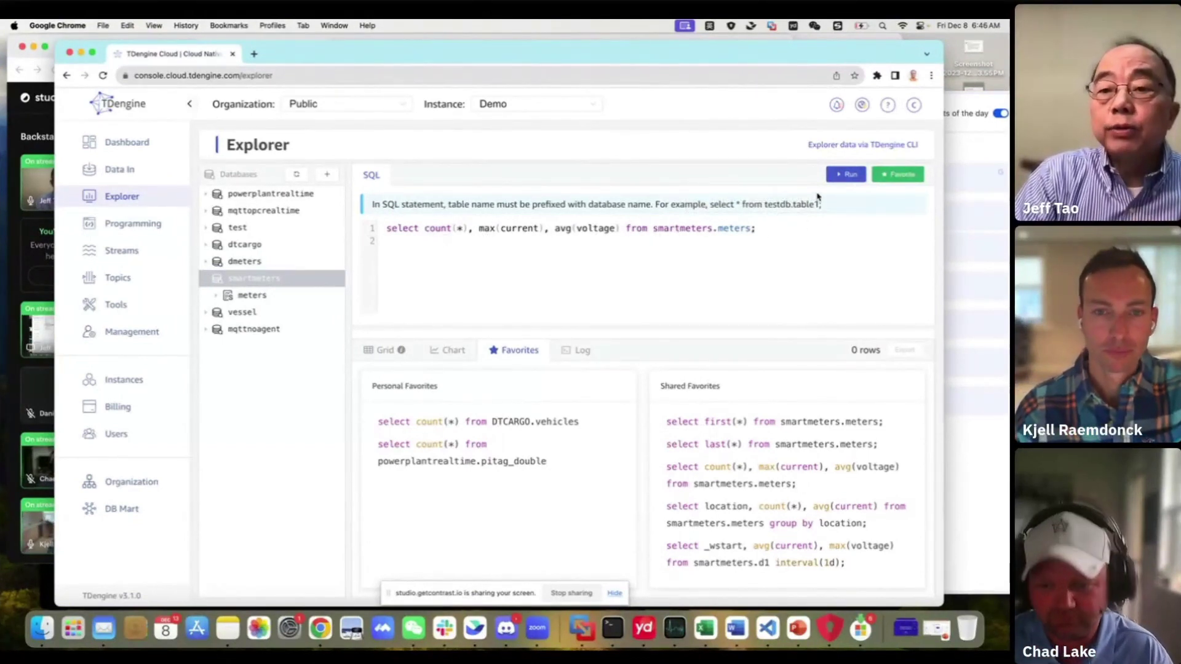
click(851, 177)
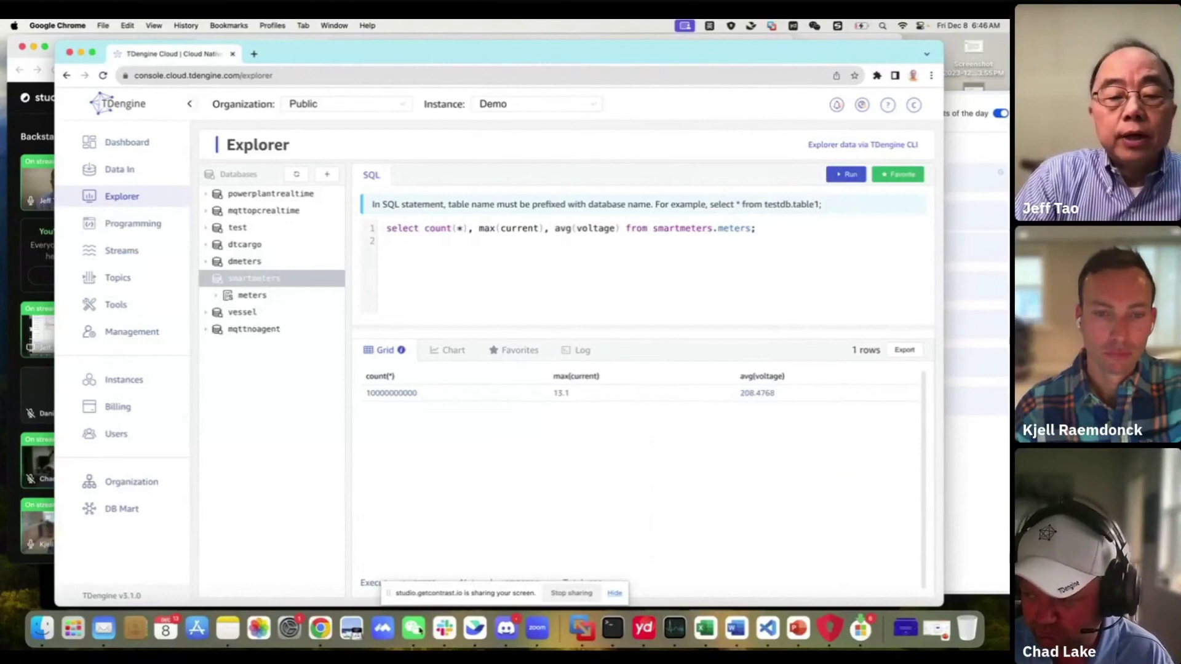
drag(406, 589, 587, 594)
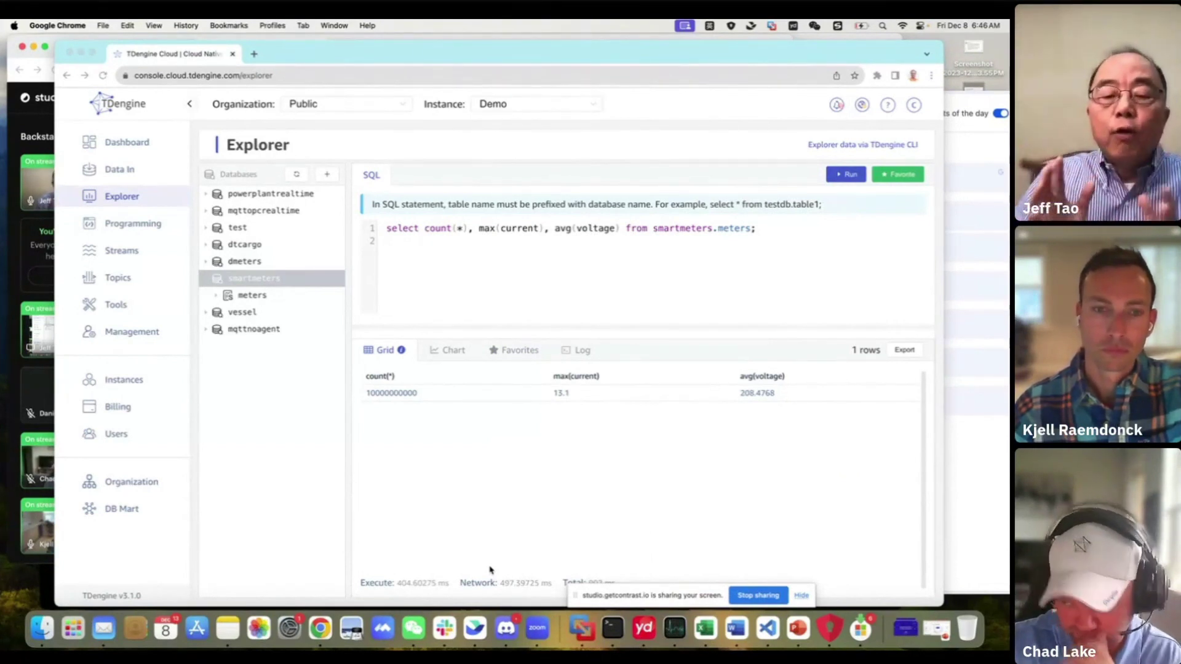
Bring the shared Favorites query list back into view
click(520, 350)
click(520, 351)
mouse_move(805, 494)
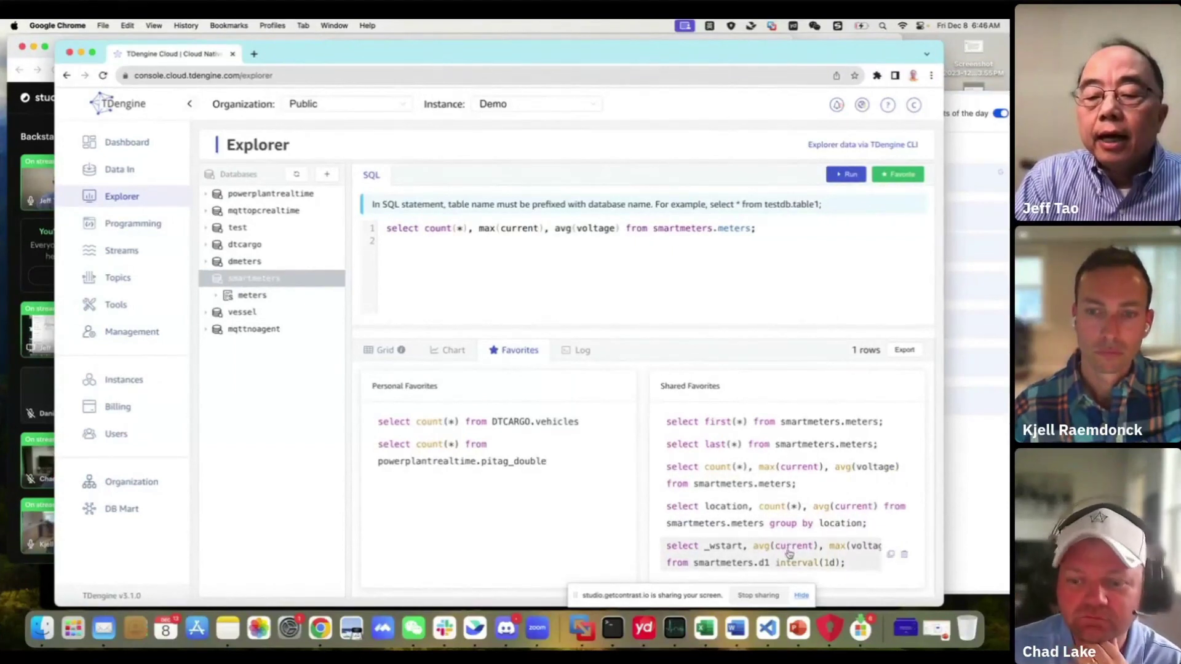
Insert the interval(1d) average current, max voltage favorite for smartmeters.d1 as line 3 and run only it
click(789, 556)
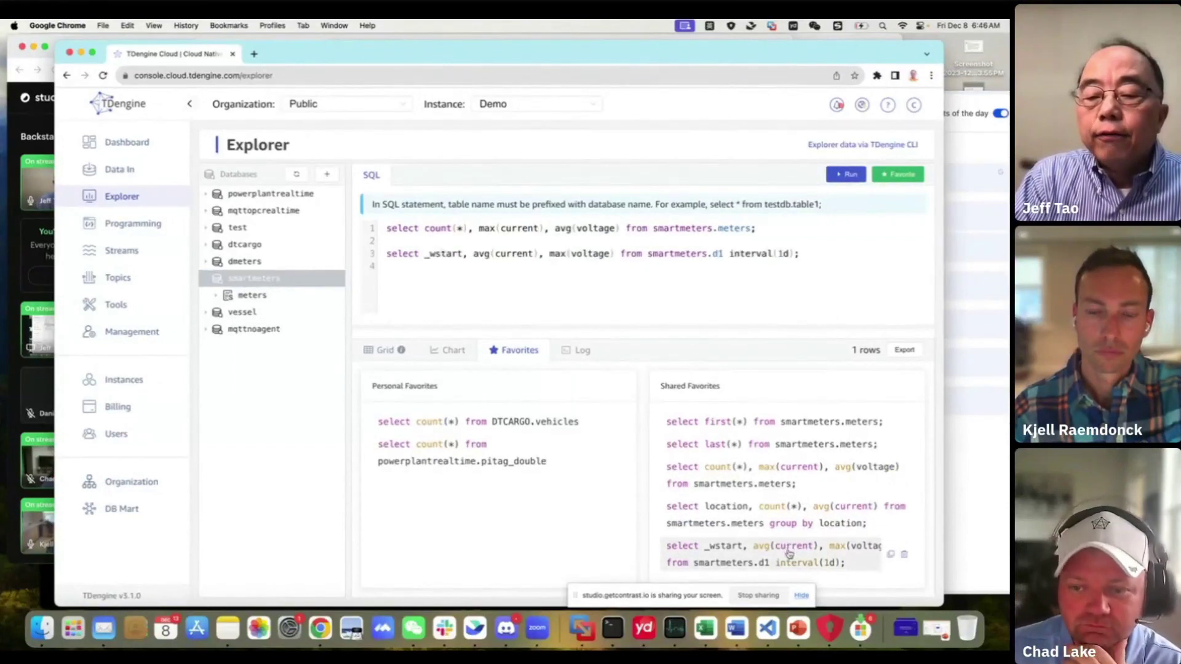
triple_click(553, 255)
click(705, 254)
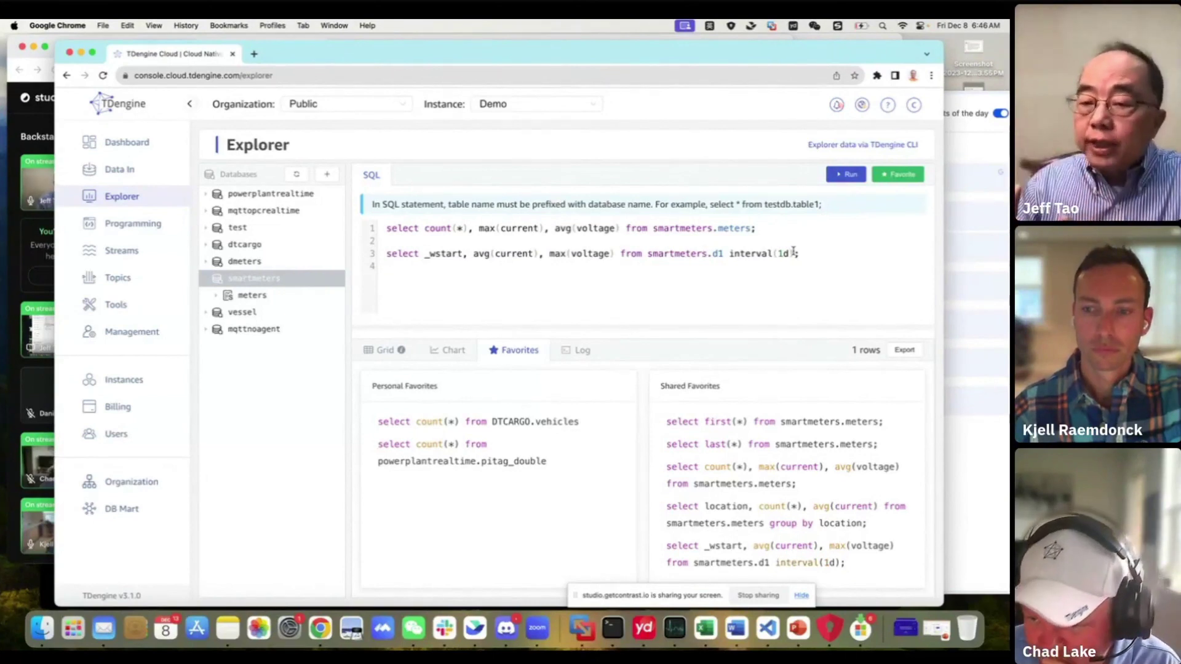
triple_click(703, 254)
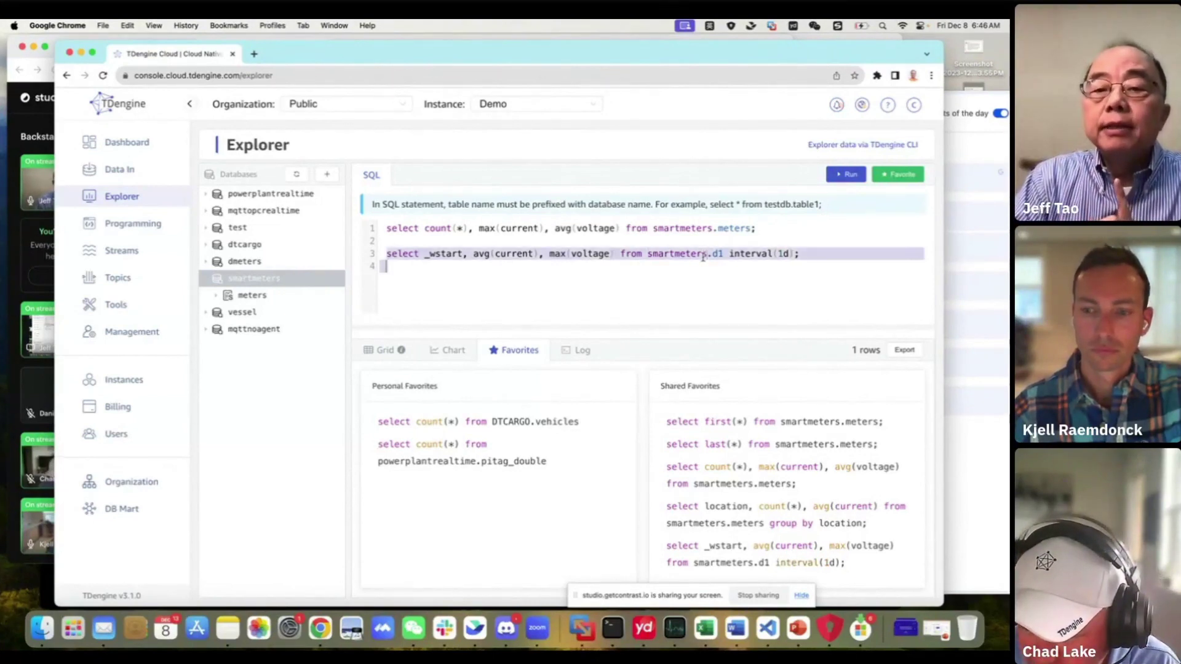
click(849, 174)
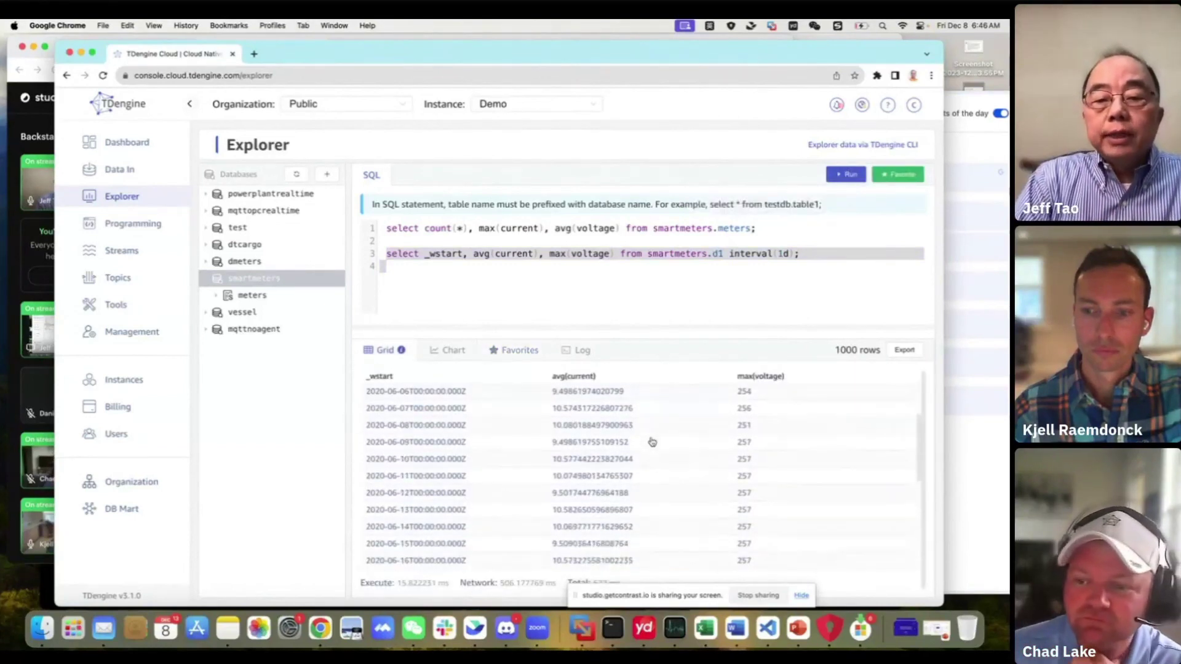
scroll(652, 442, down, 1)
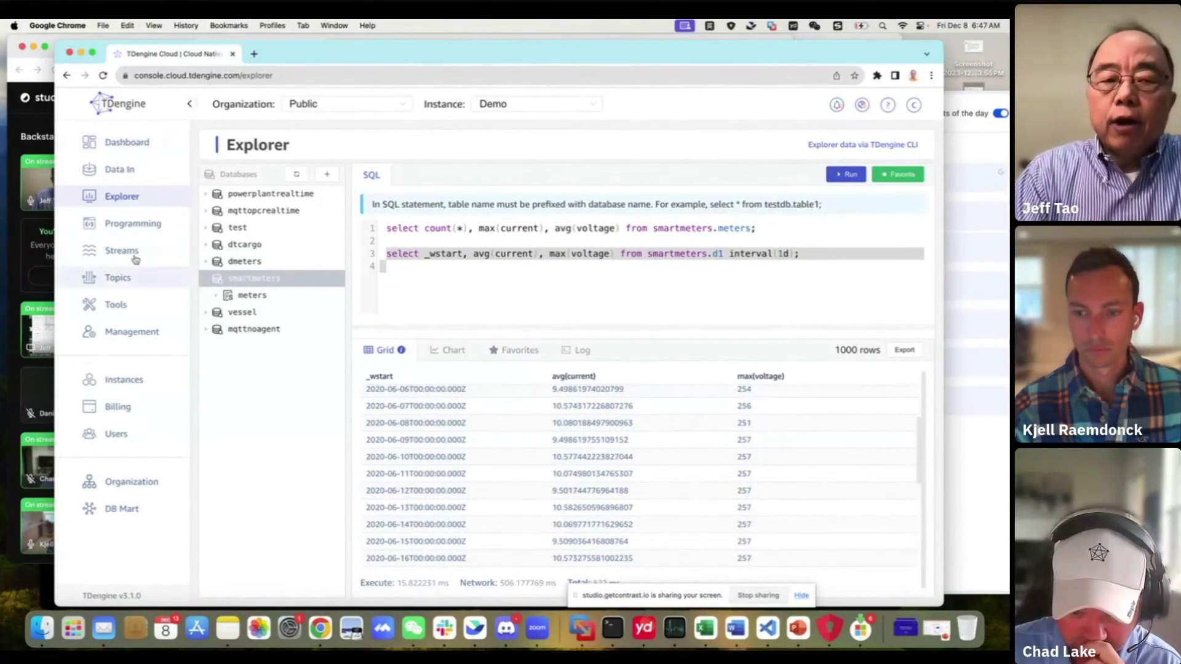
Open Management's Data Replication tab, start a new replication, then cancel it, leaving the list empty
click(128, 333)
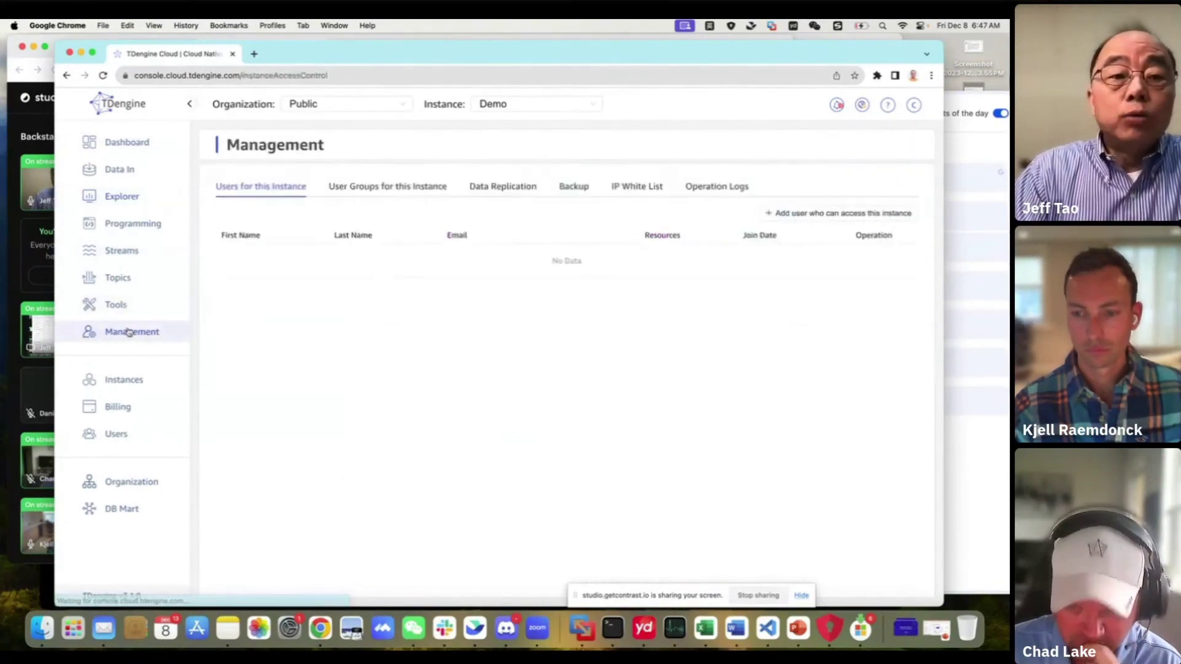
click(503, 196)
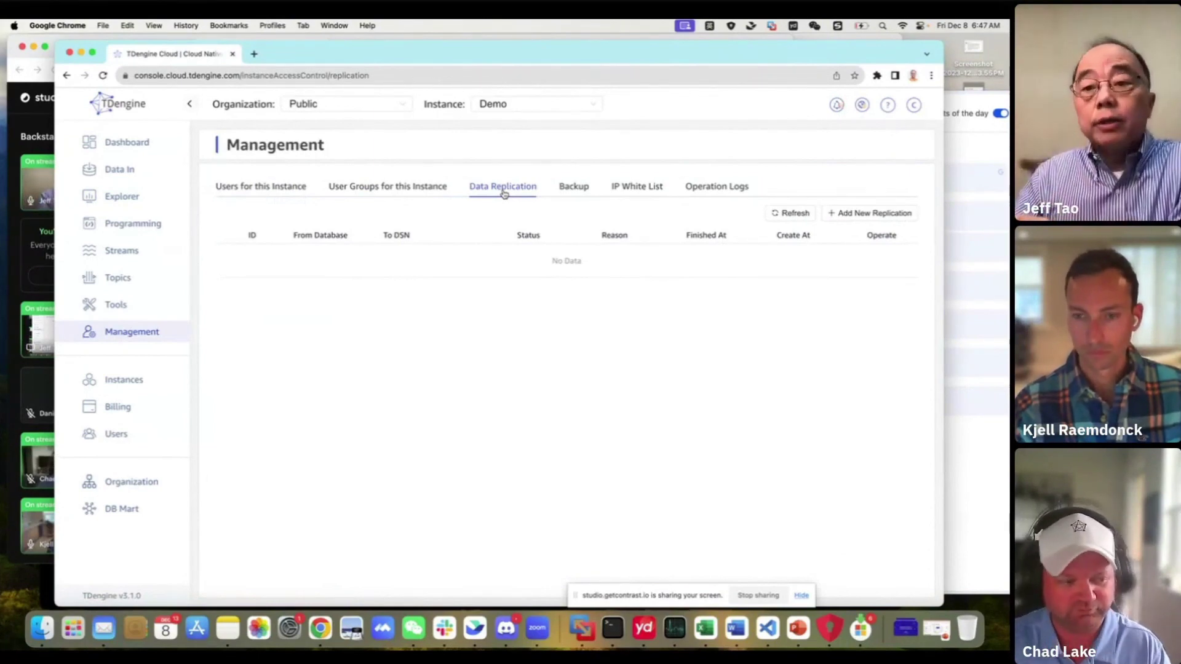
click(852, 217)
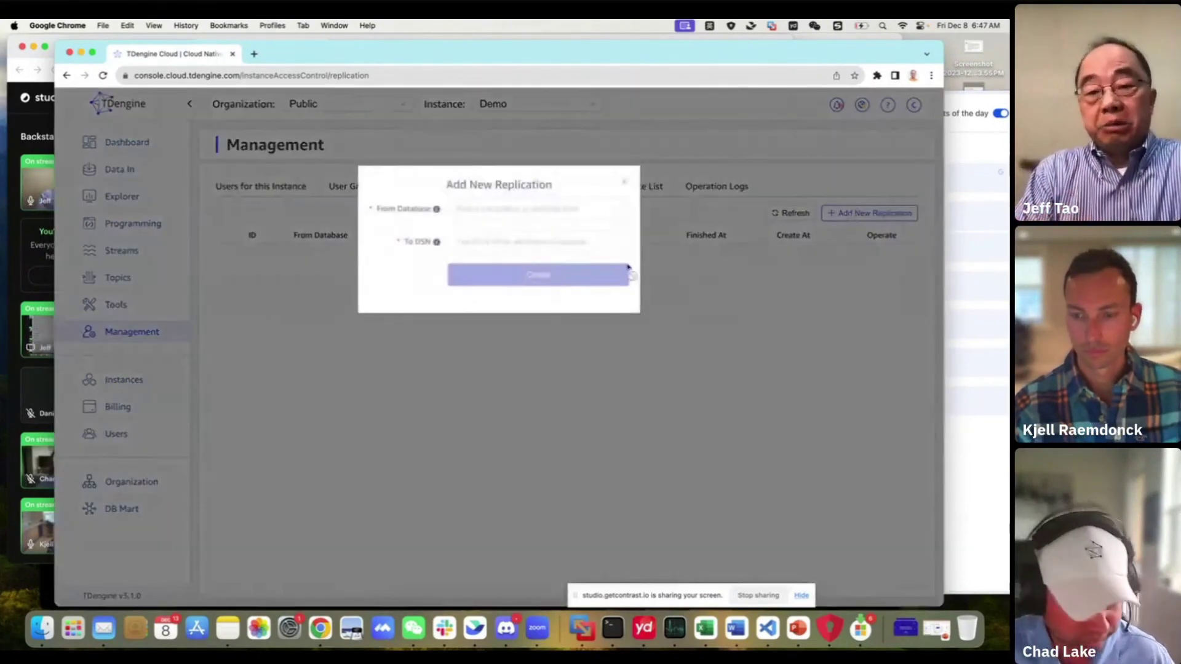
click(465, 242)
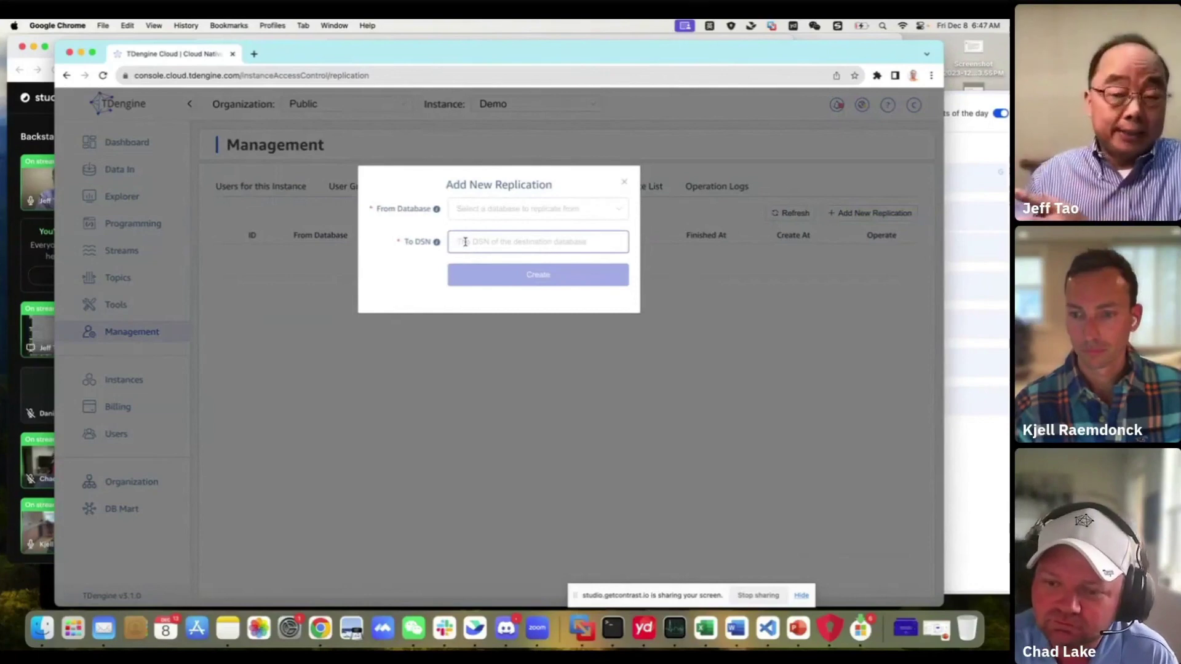
click(624, 182)
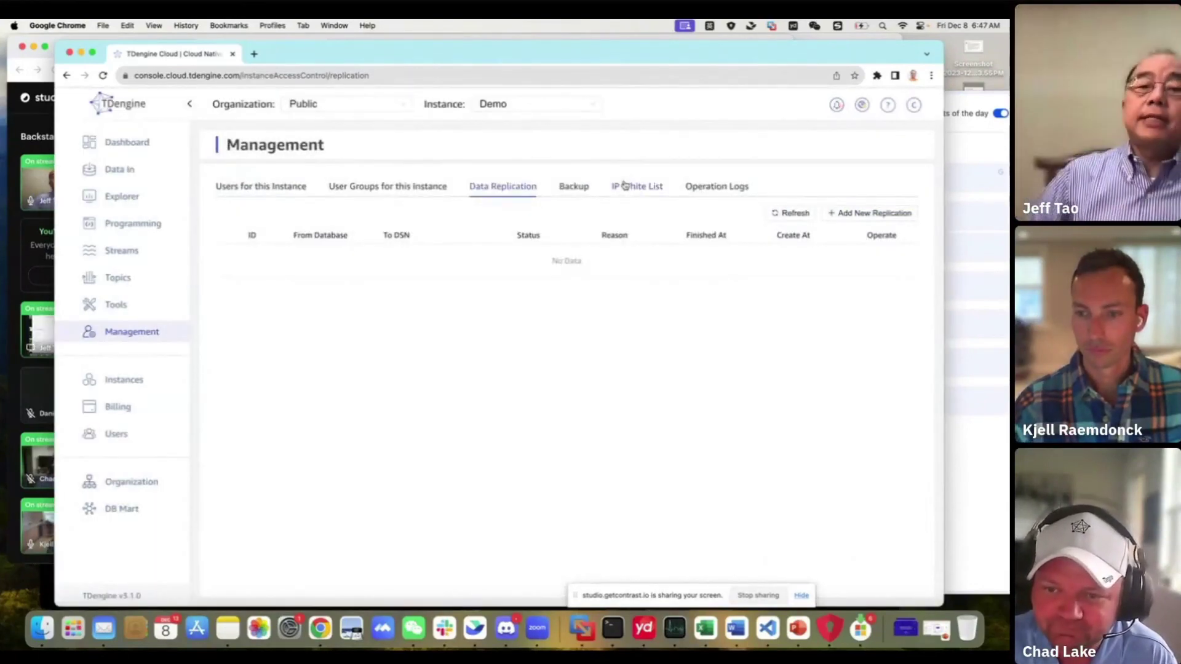
mouse_move(908, 111)
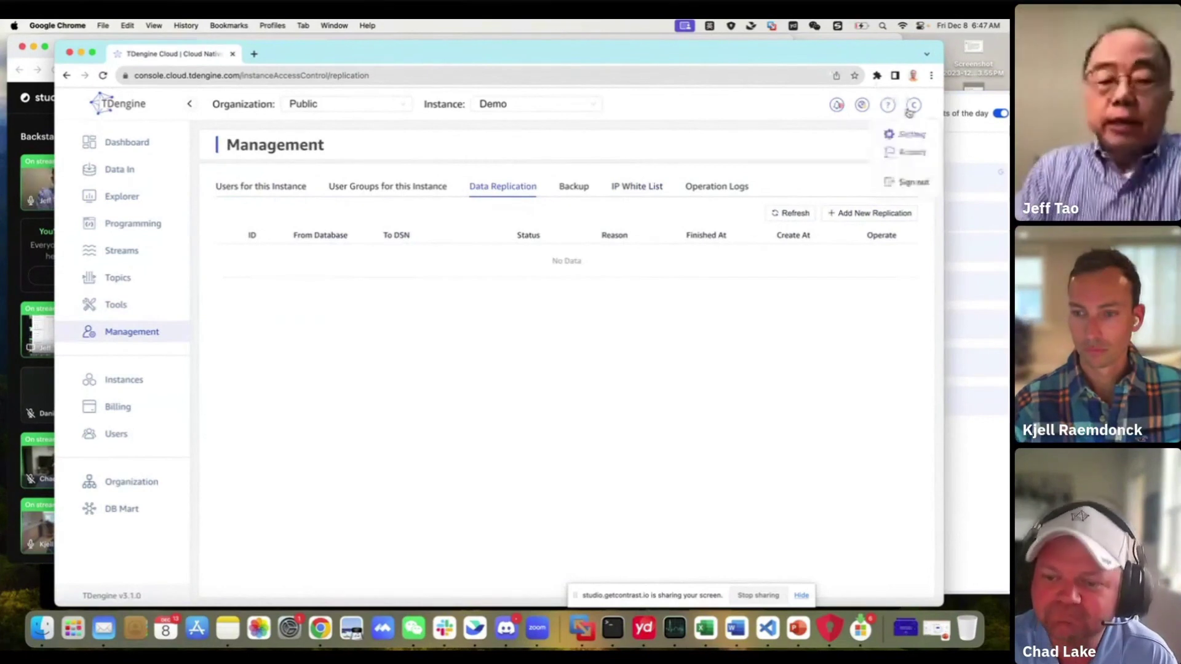